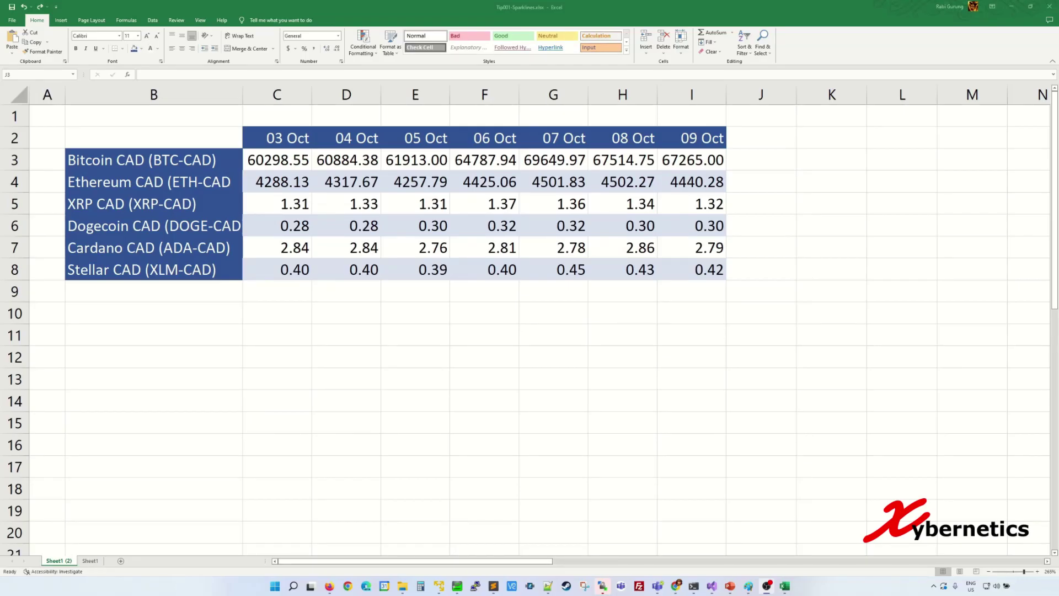
Add line sparklines in J3:J8 charting each coin's C3:I8 prices
click(763, 160)
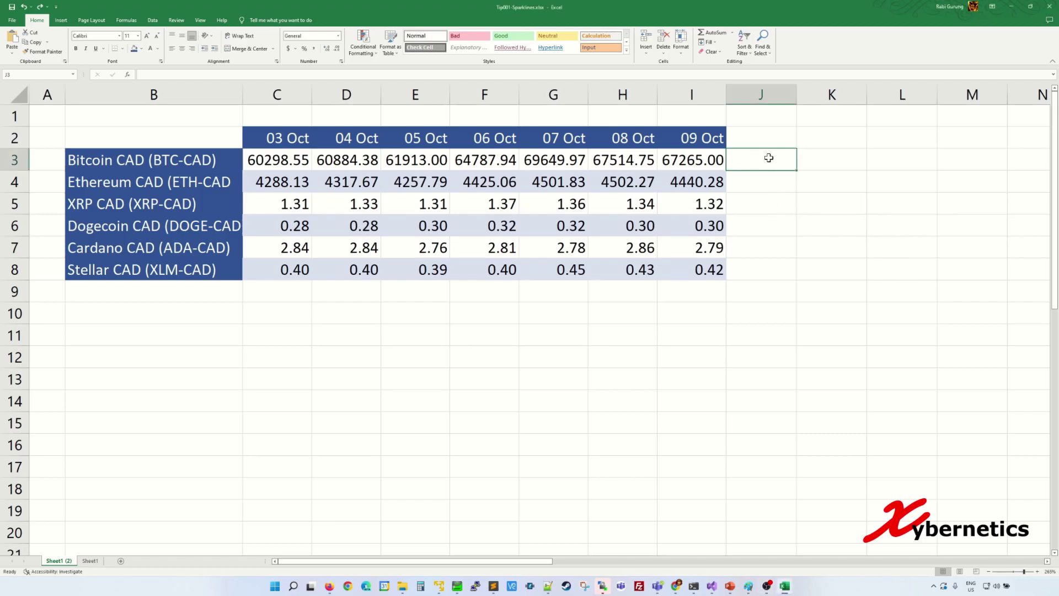
drag(768, 158, 768, 262)
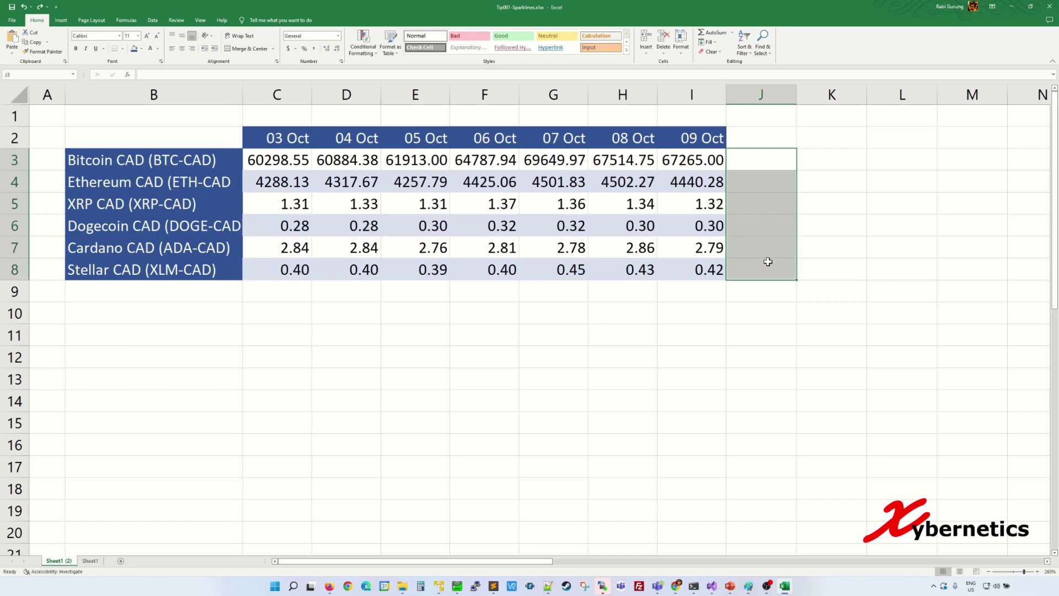
click(61, 21)
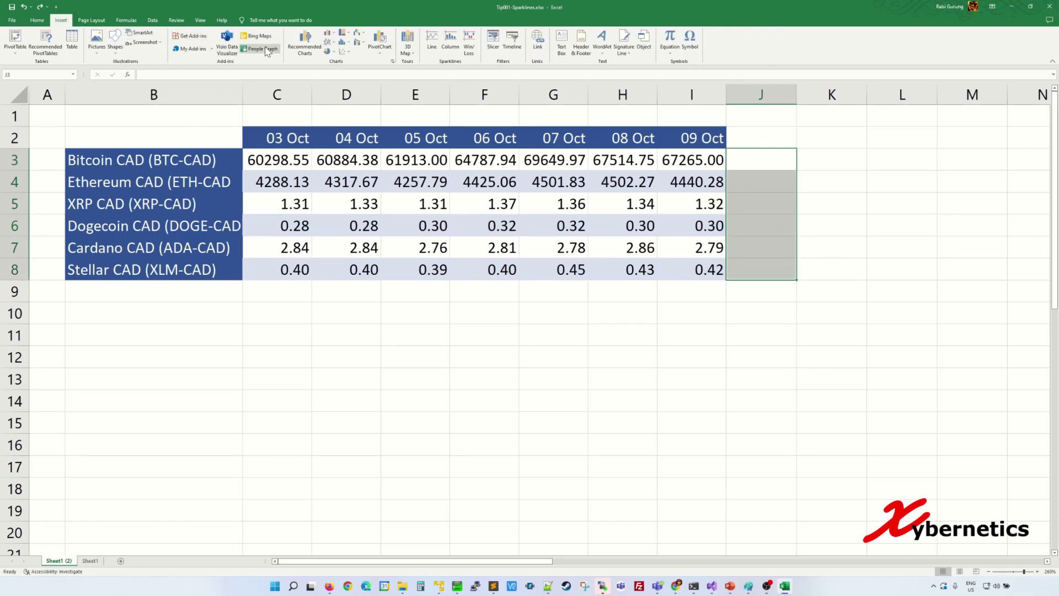
click(432, 43)
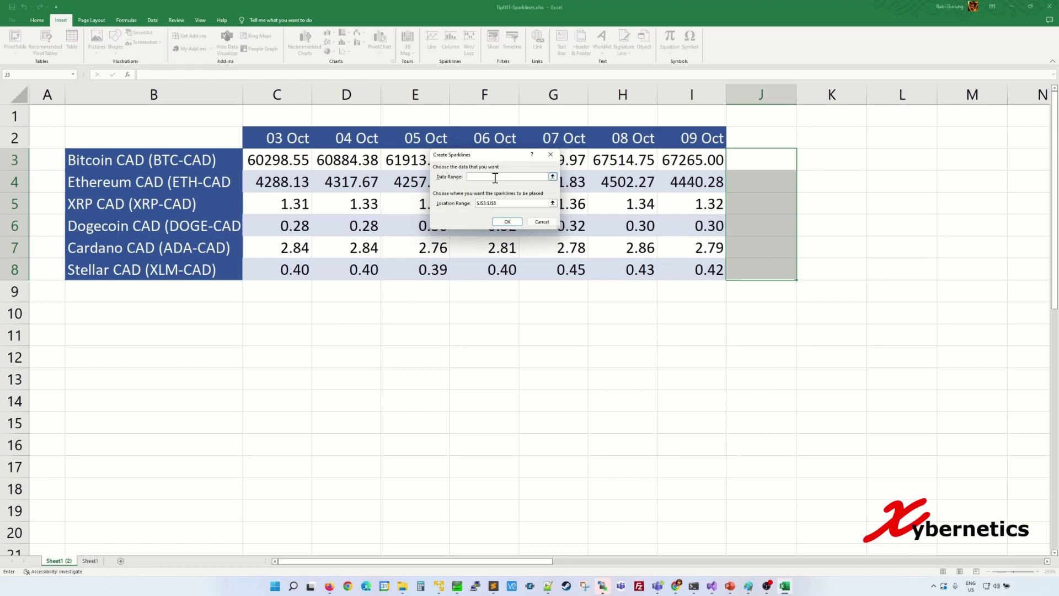
drag(279, 164, 723, 270)
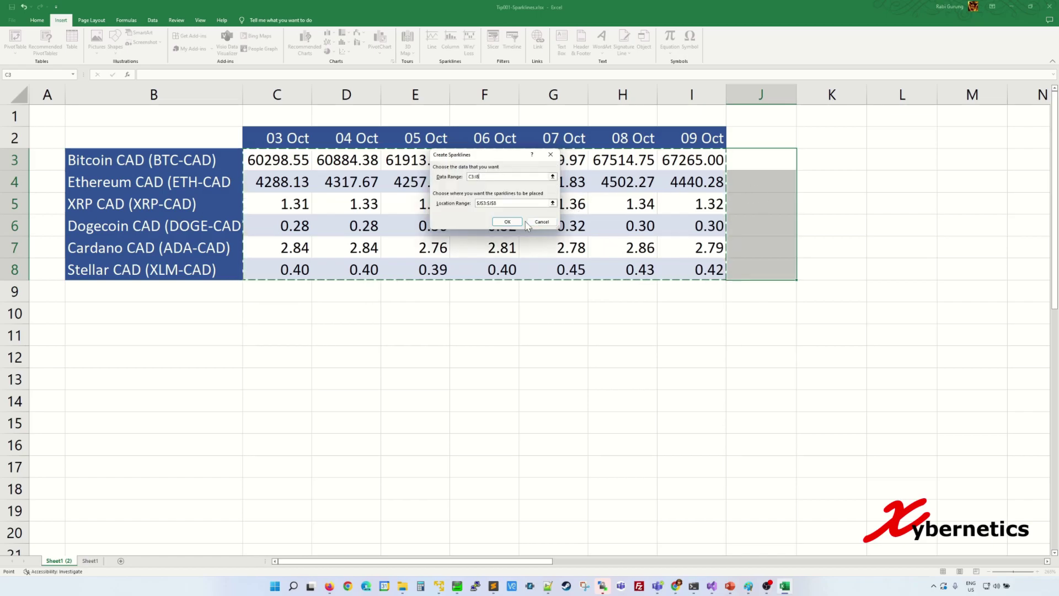
click(508, 221)
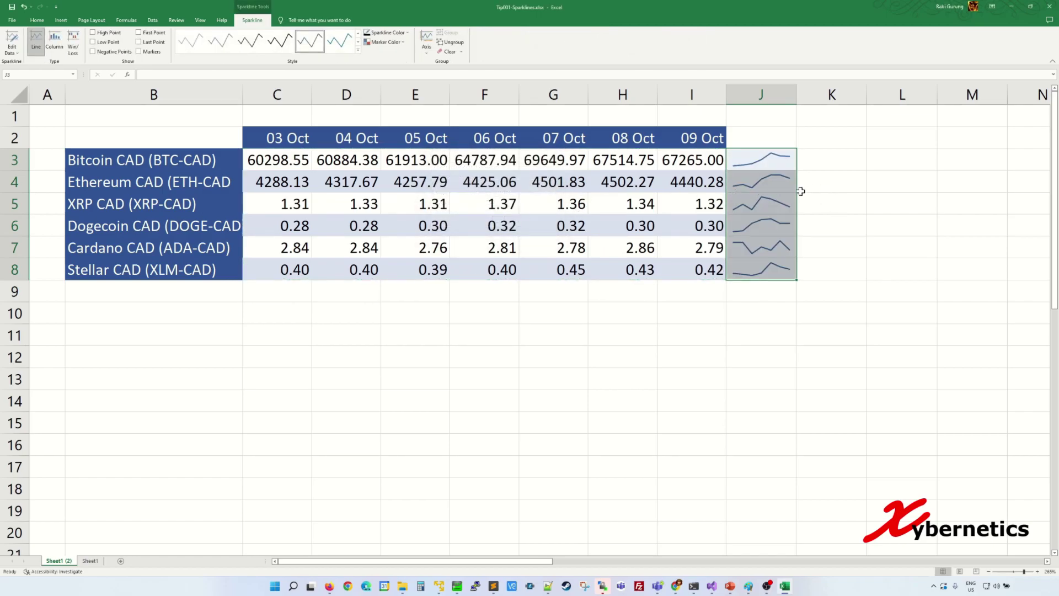
click(837, 160)
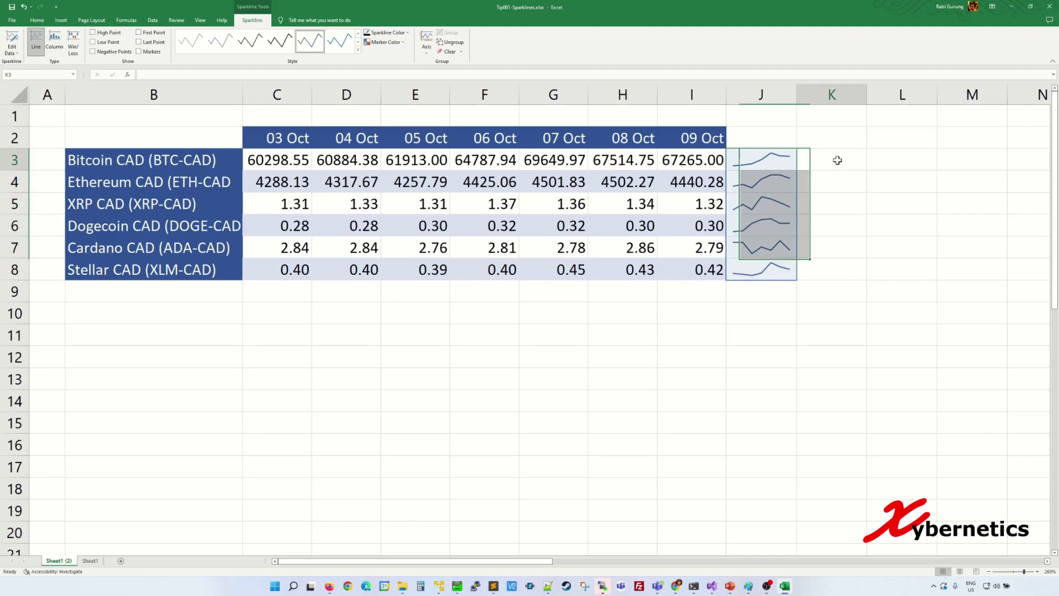
Add column sparklines in K3:K8 using the C3:I8 price data
drag(835, 158, 842, 269)
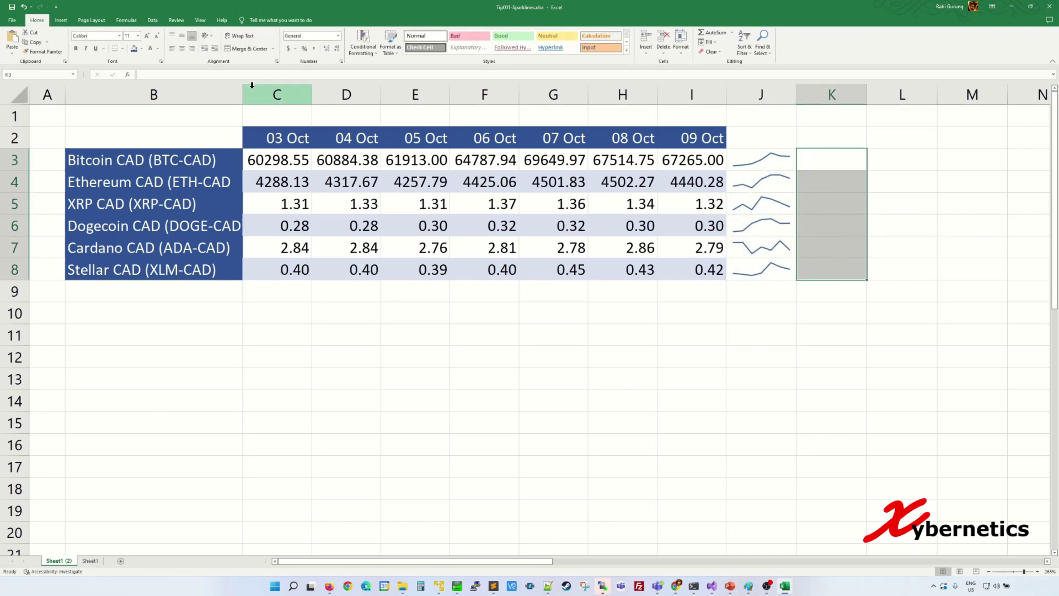
click(61, 20)
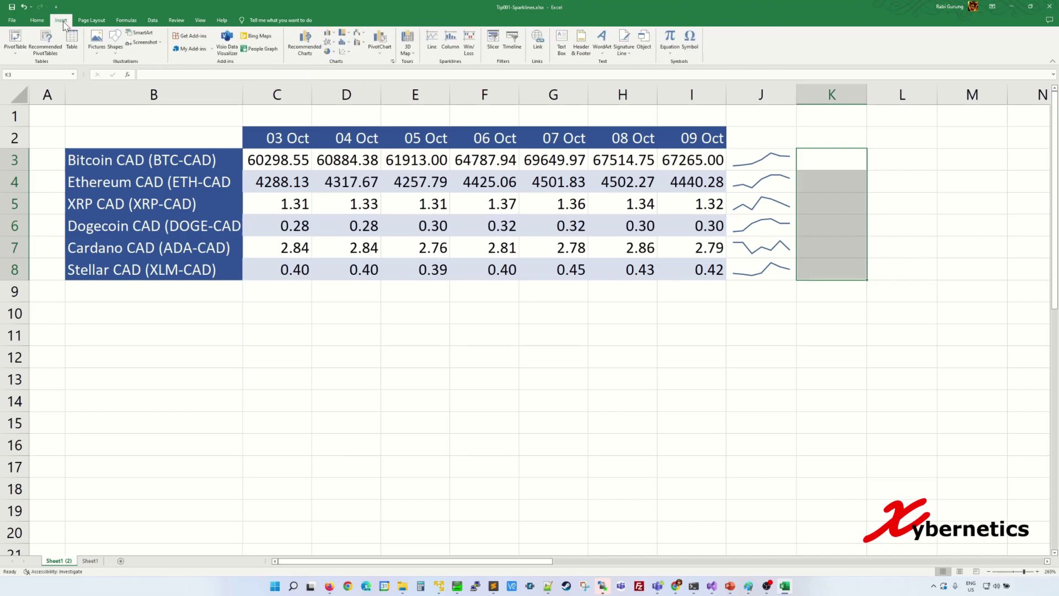
click(452, 44)
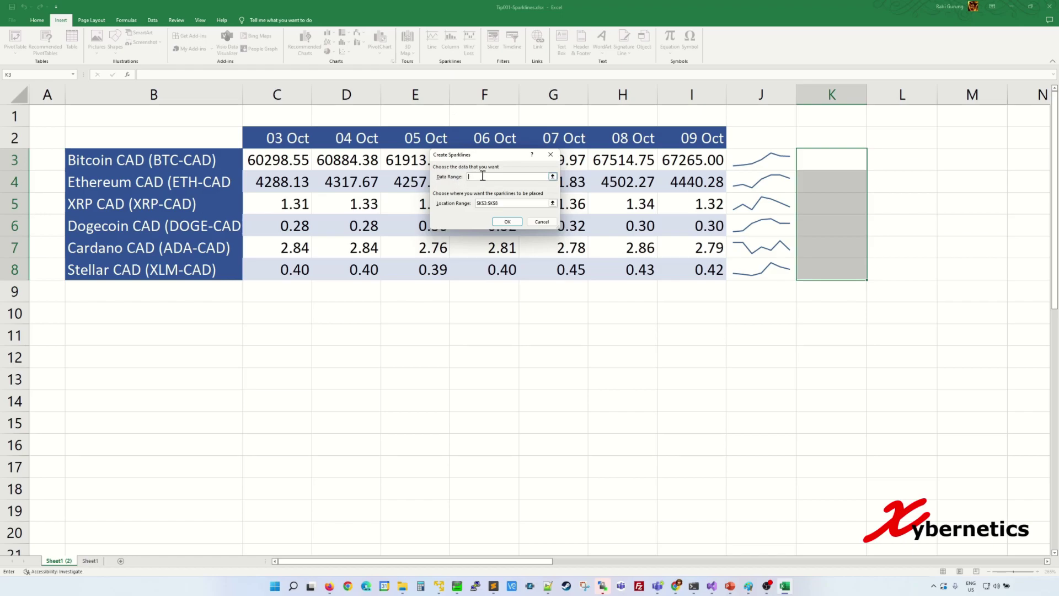
click(295, 160)
drag(295, 160, 685, 268)
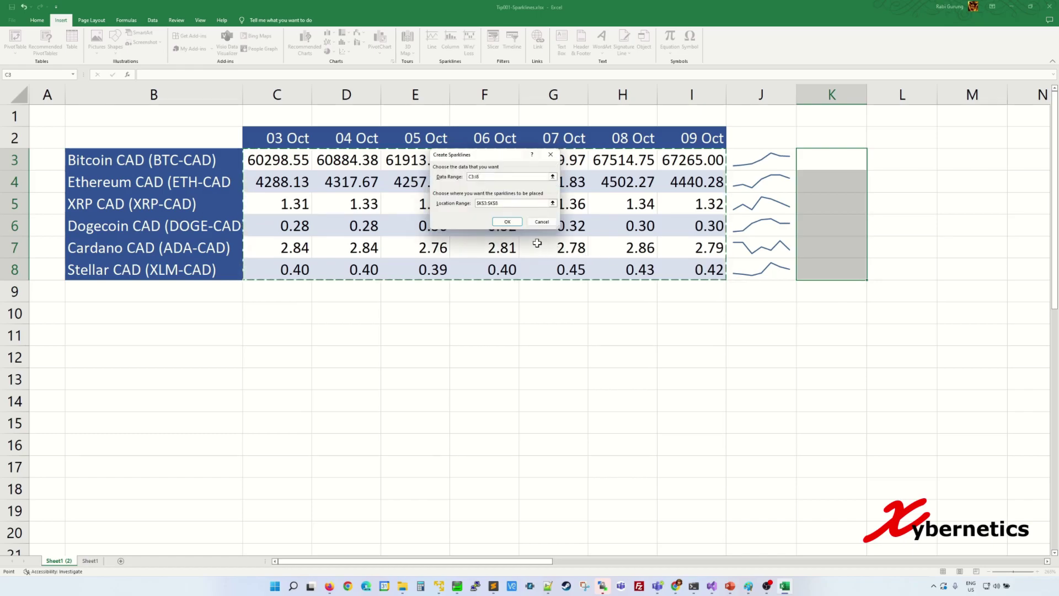
click(507, 222)
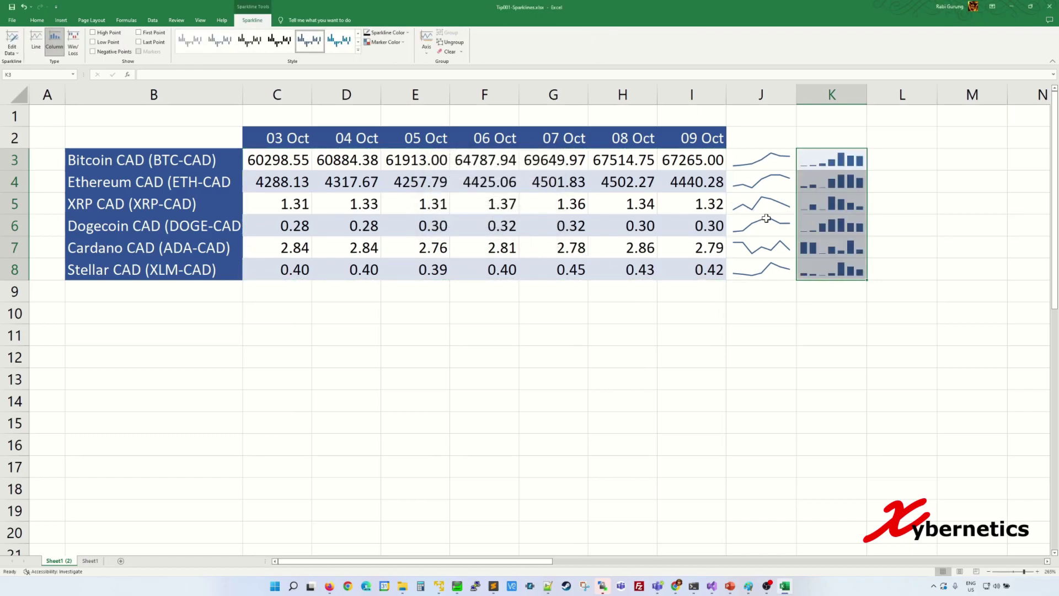
click(877, 189)
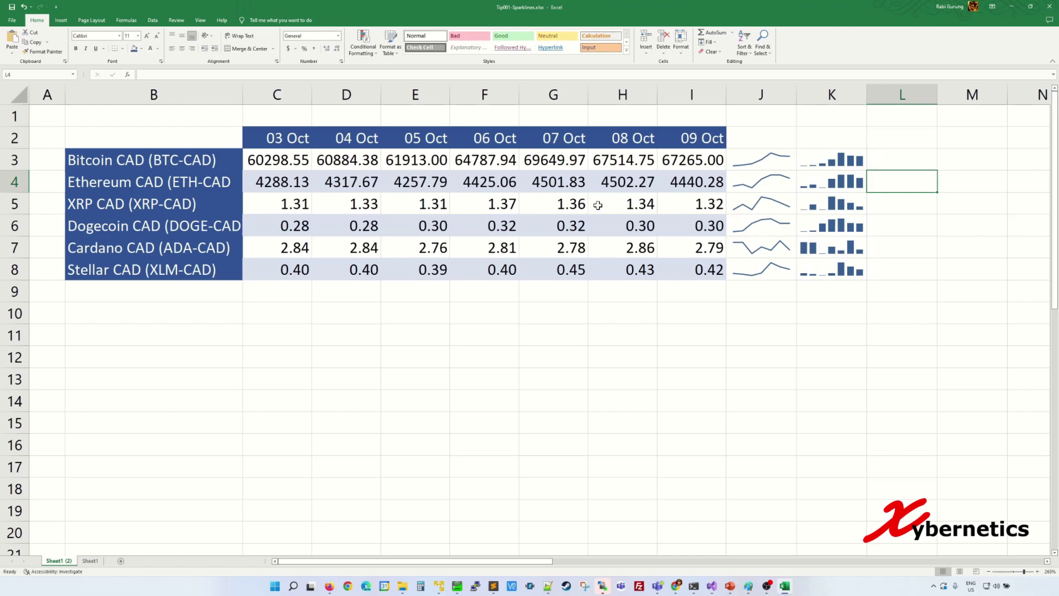
Change Dogecoin's 08 Oct price in H6 to 1
click(643, 224)
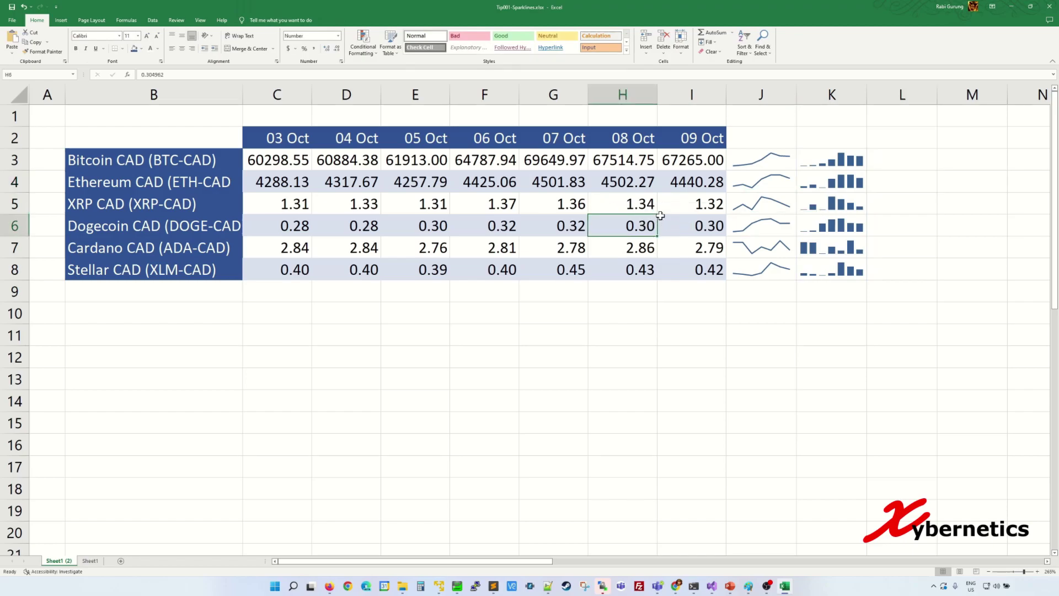
text(1)
key(Return)
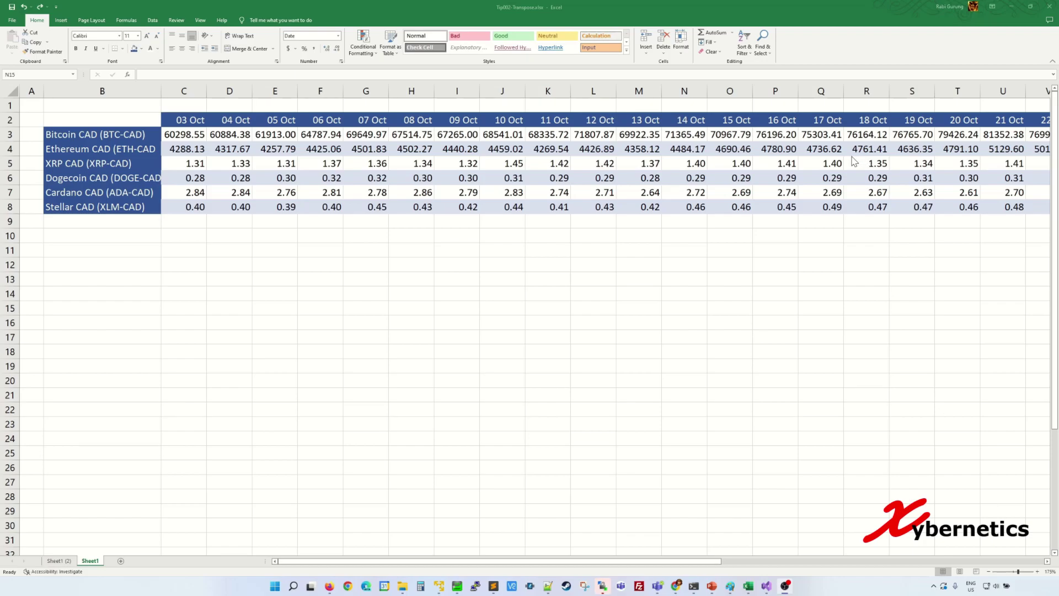
Select the price table from B2 across to the last date column
click(114, 119)
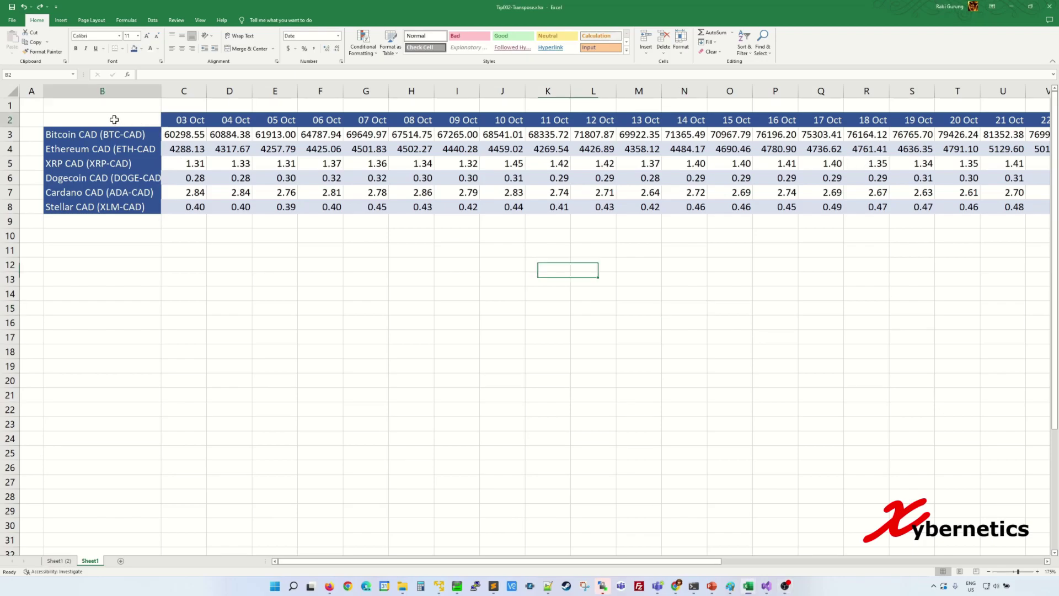
drag(114, 119, 727, 204)
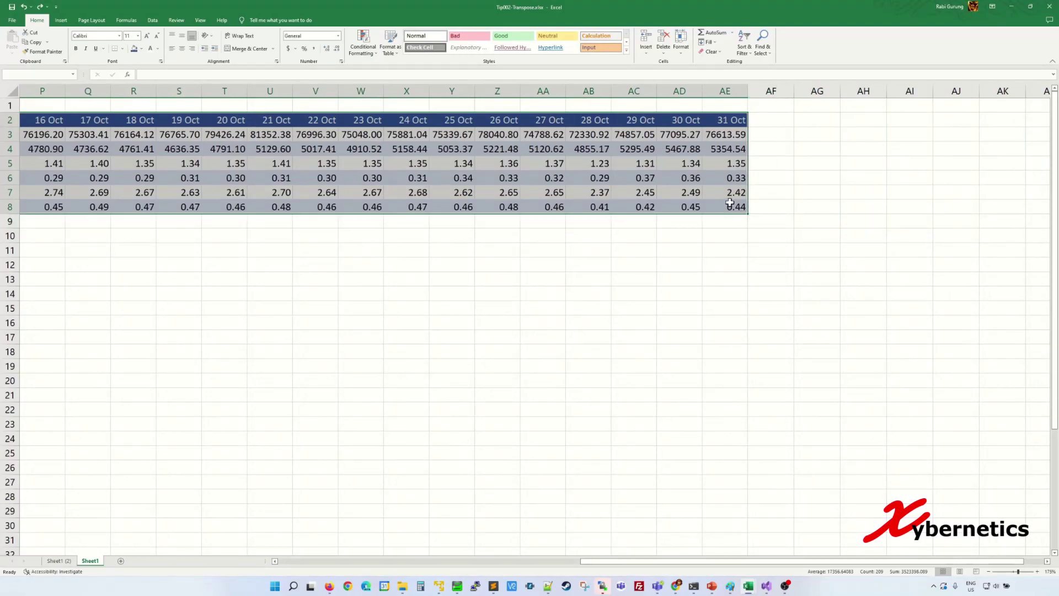
Copy the price table and paste it transposed at B11
right_click(413, 162)
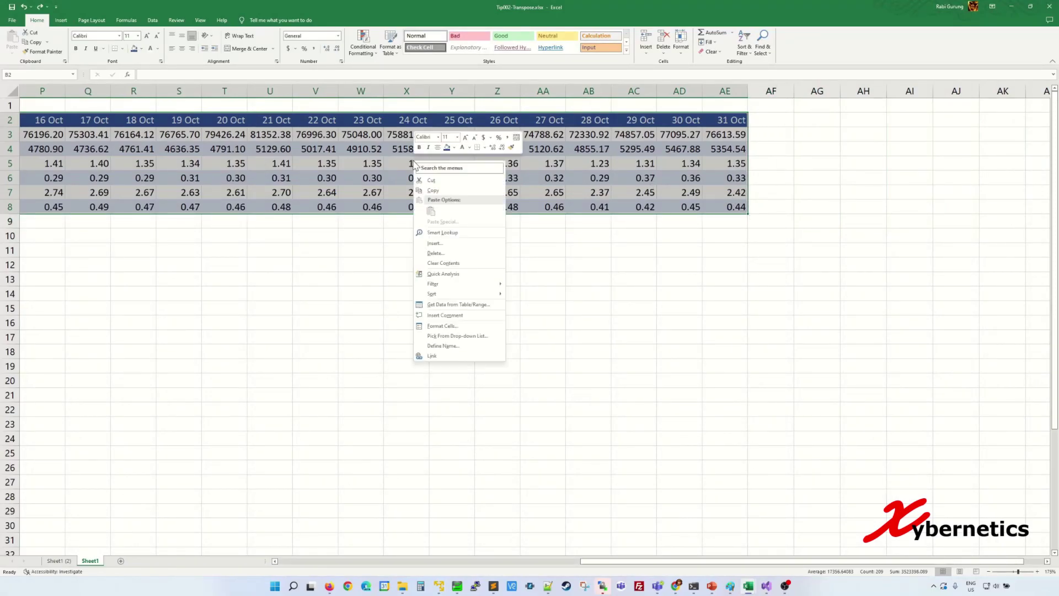
click(450, 191)
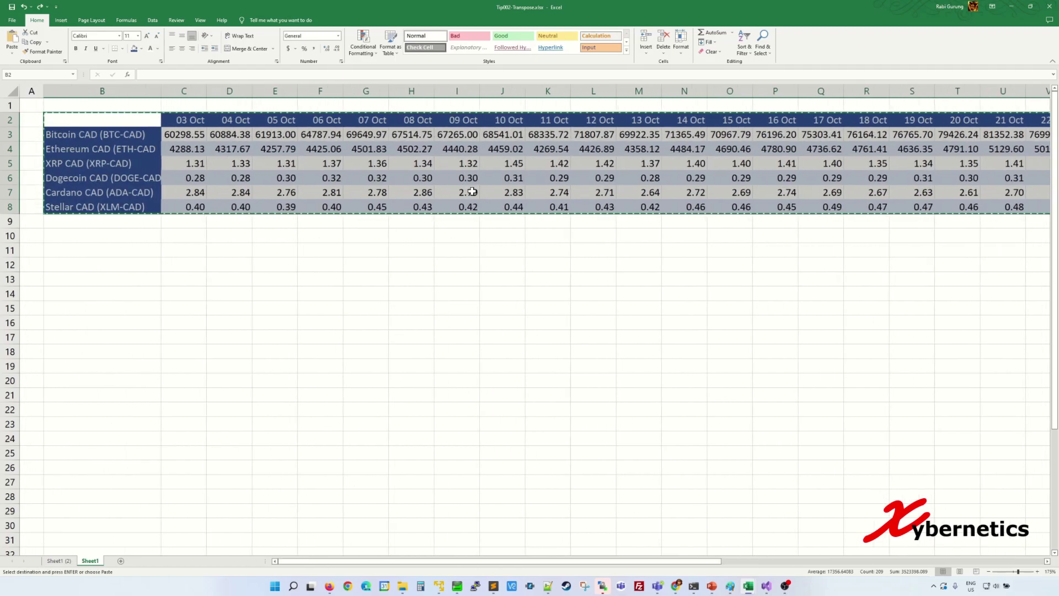
click(144, 251)
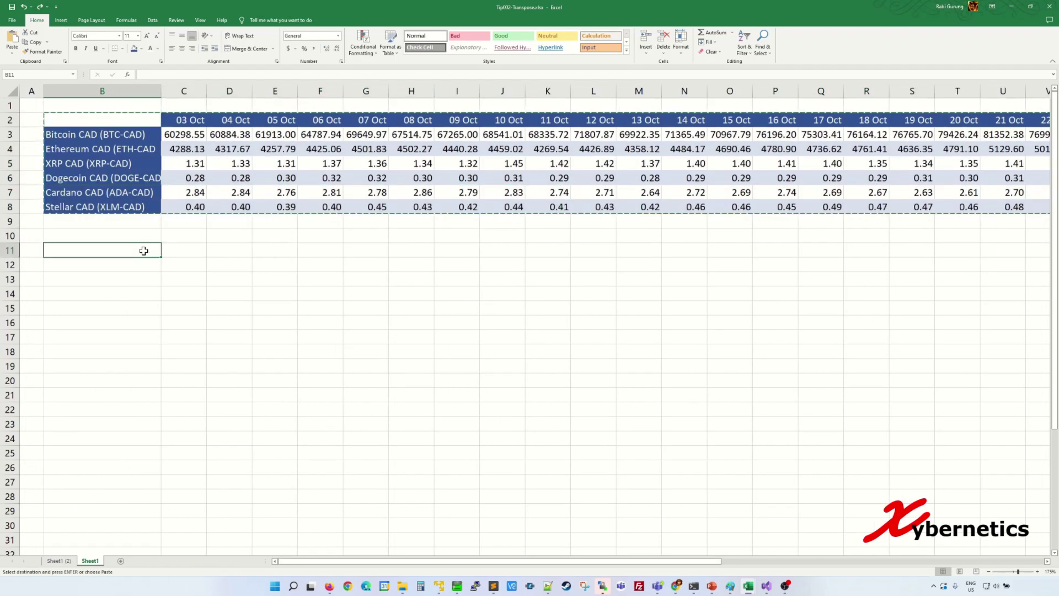
right_click(143, 251)
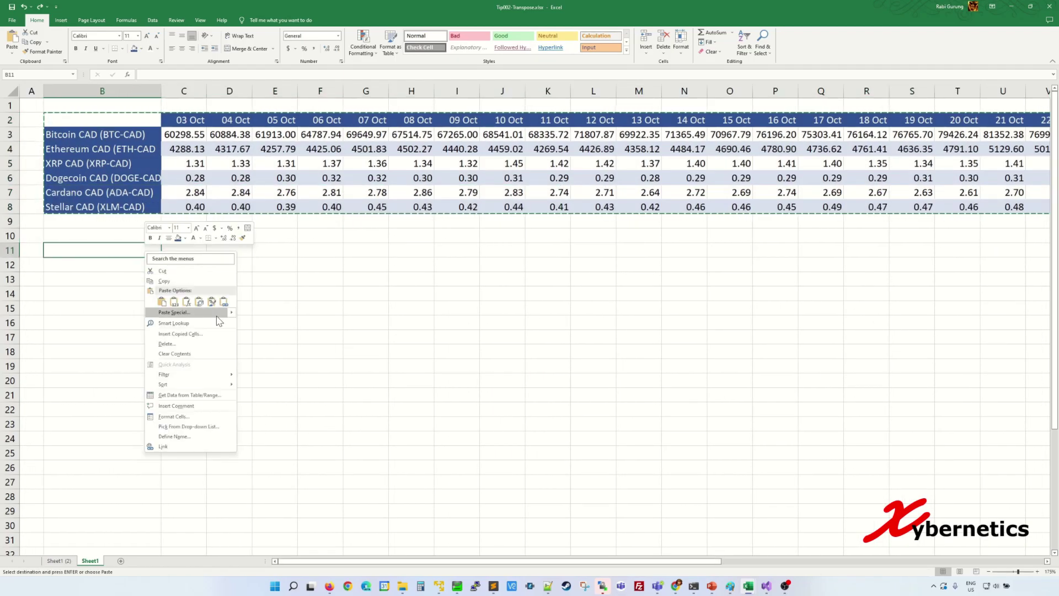
mouse_move(233, 315)
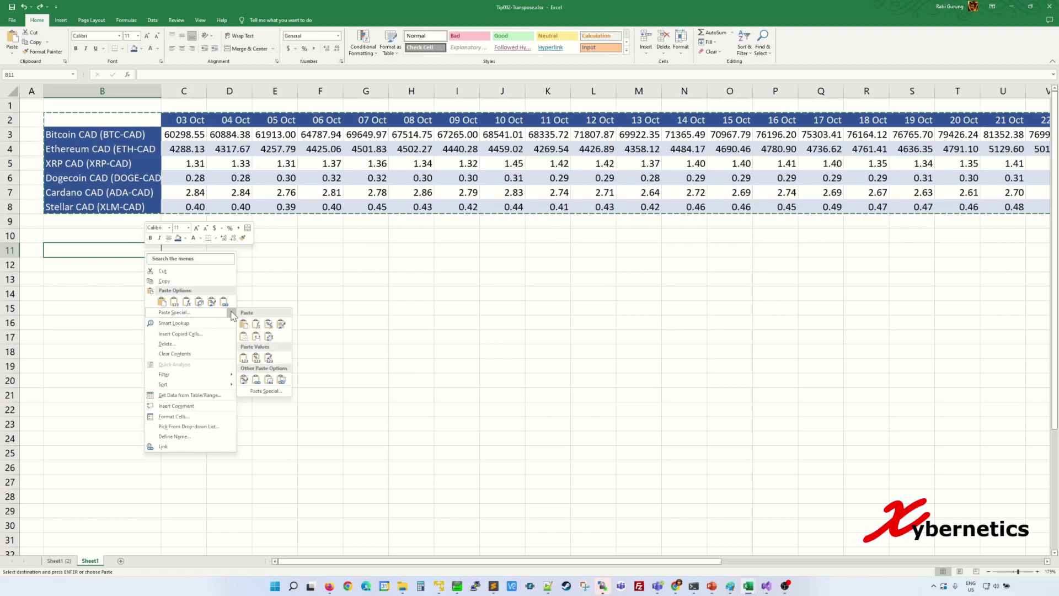
click(269, 339)
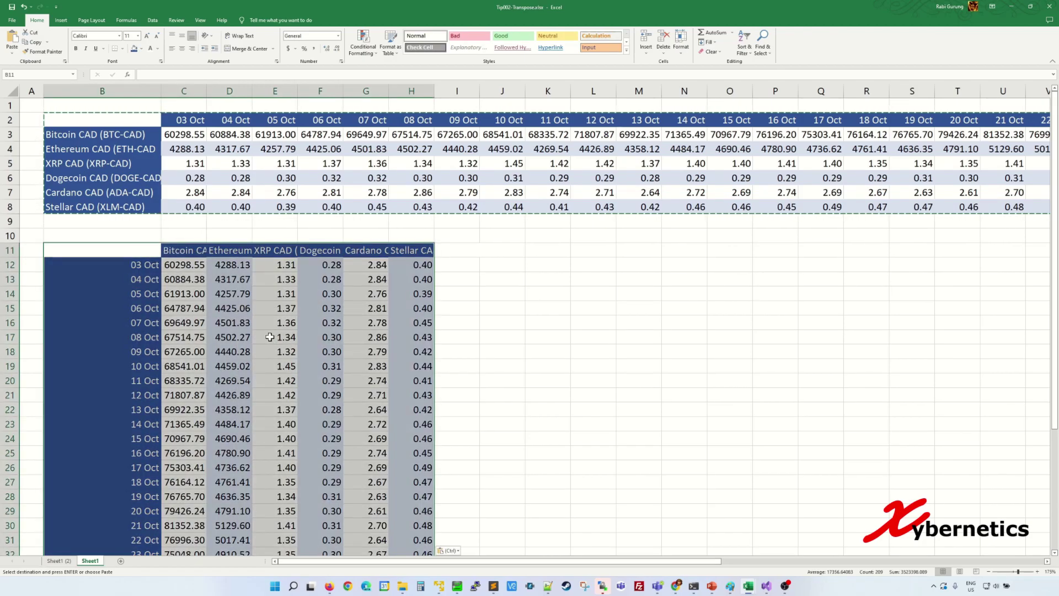
Compare the transposed dates and coin headings with the original table
drag(147, 266, 151, 411)
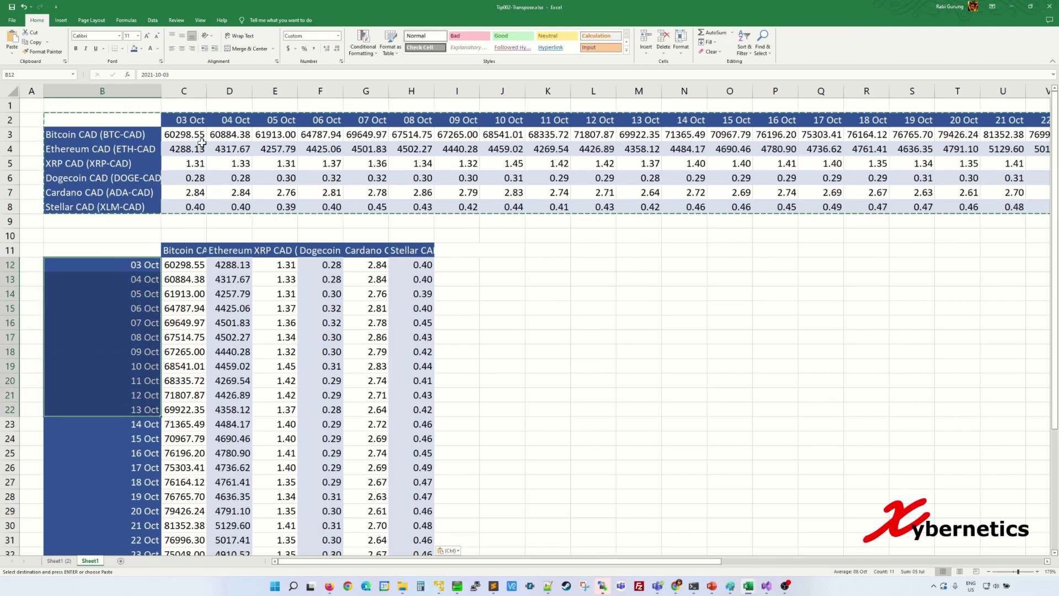
click(197, 122)
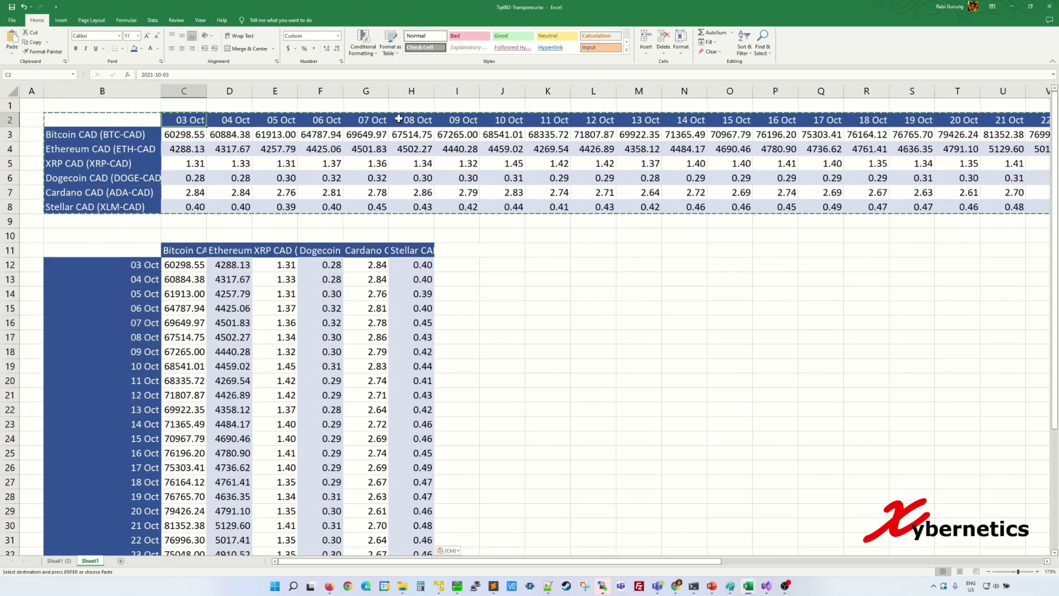
click(192, 249)
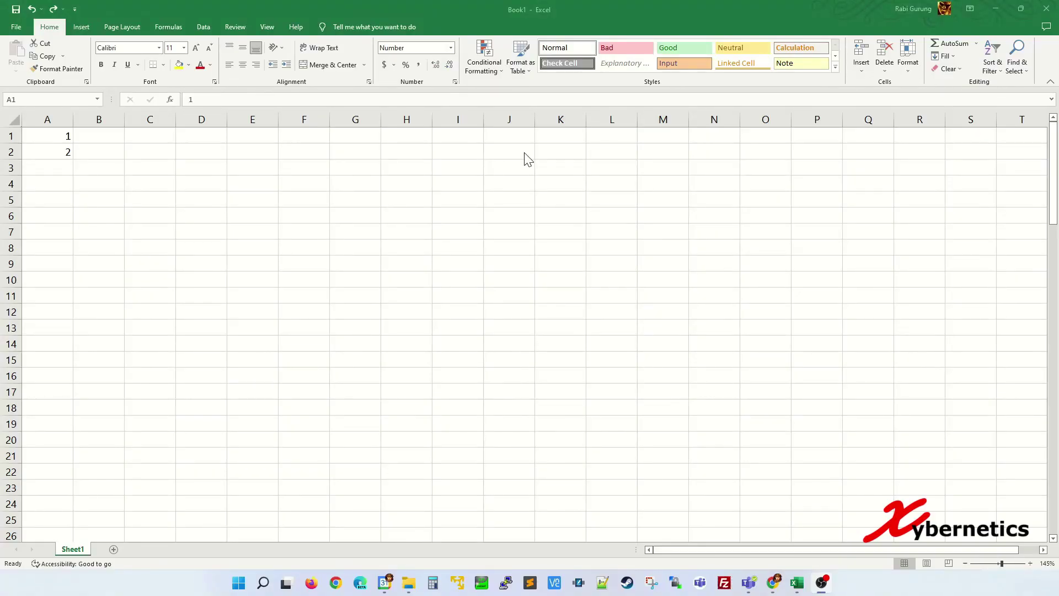
click(62, 136)
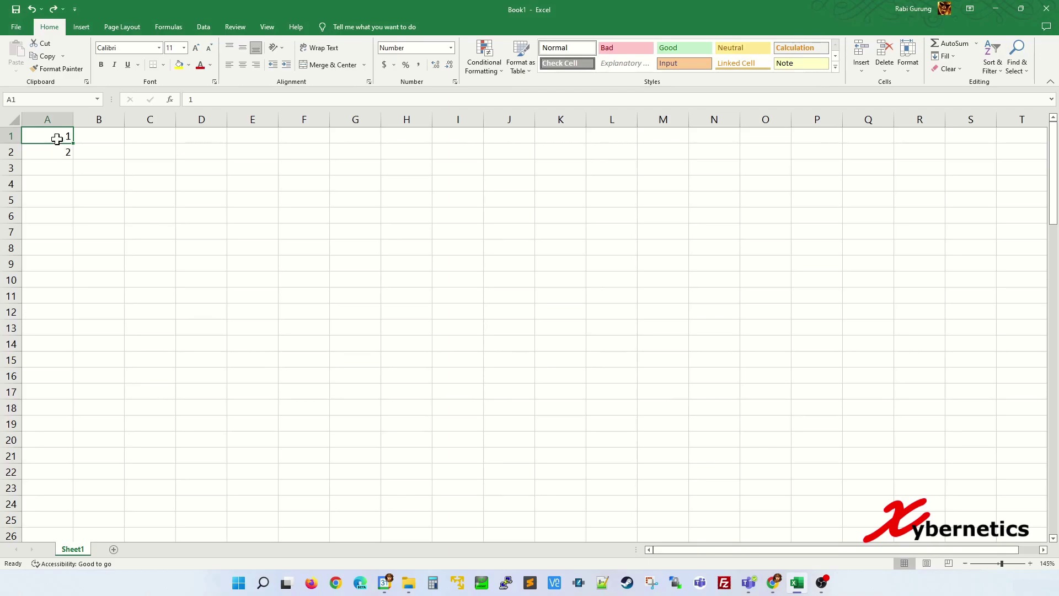
drag(57, 137, 87, 372)
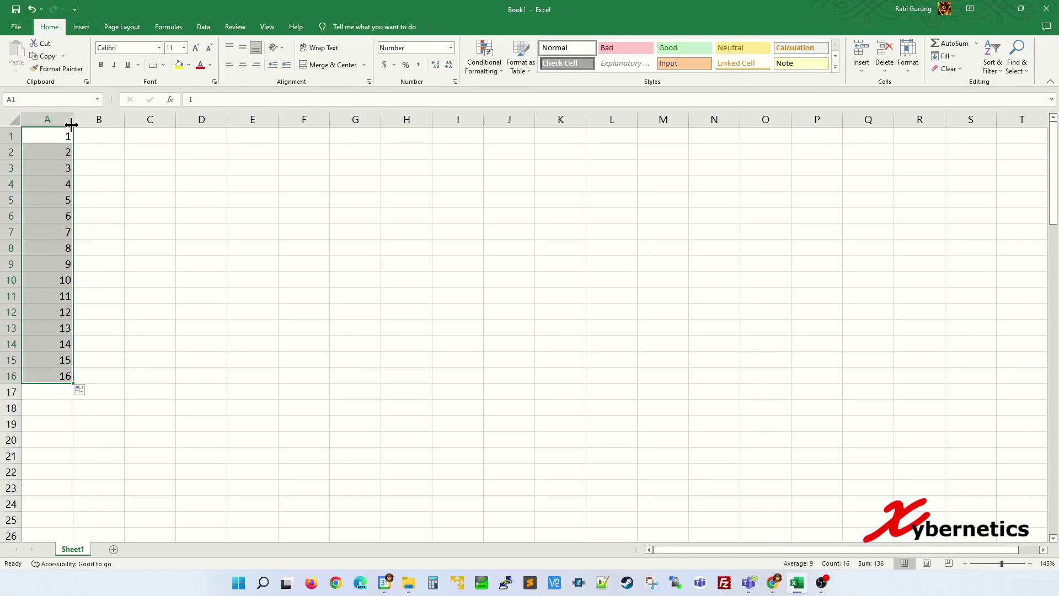
click(84, 149)
key(ctrl+z)
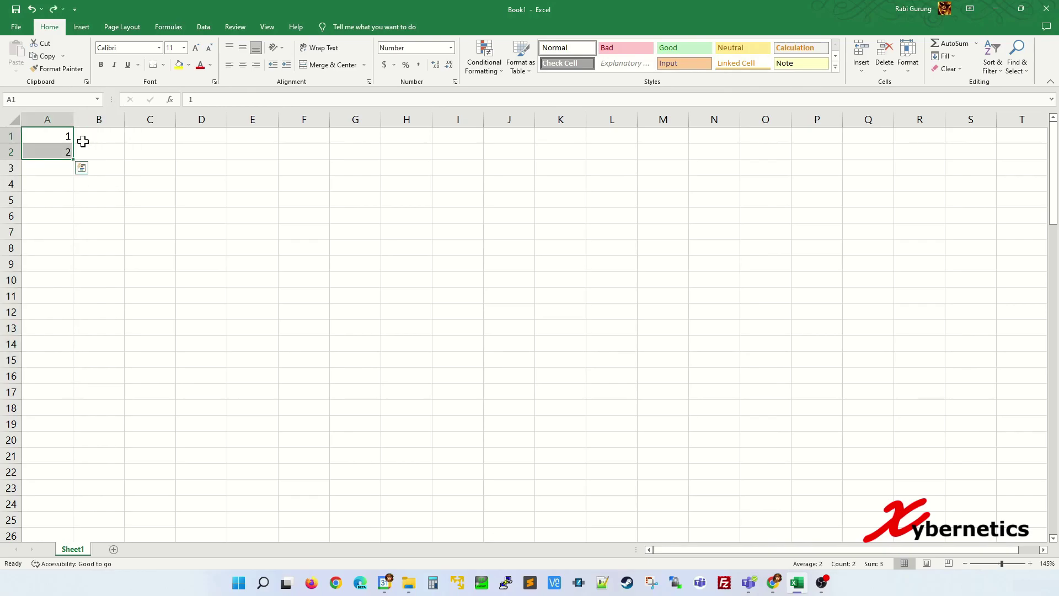
click(59, 140)
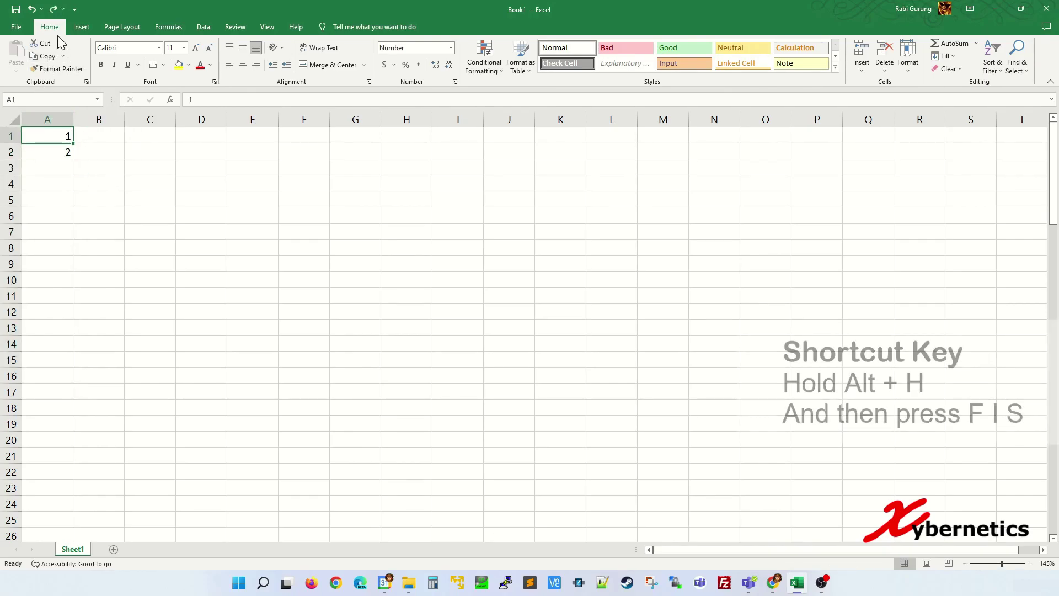
Fill column A with a linear series, step 1, stopping at 10000
click(950, 55)
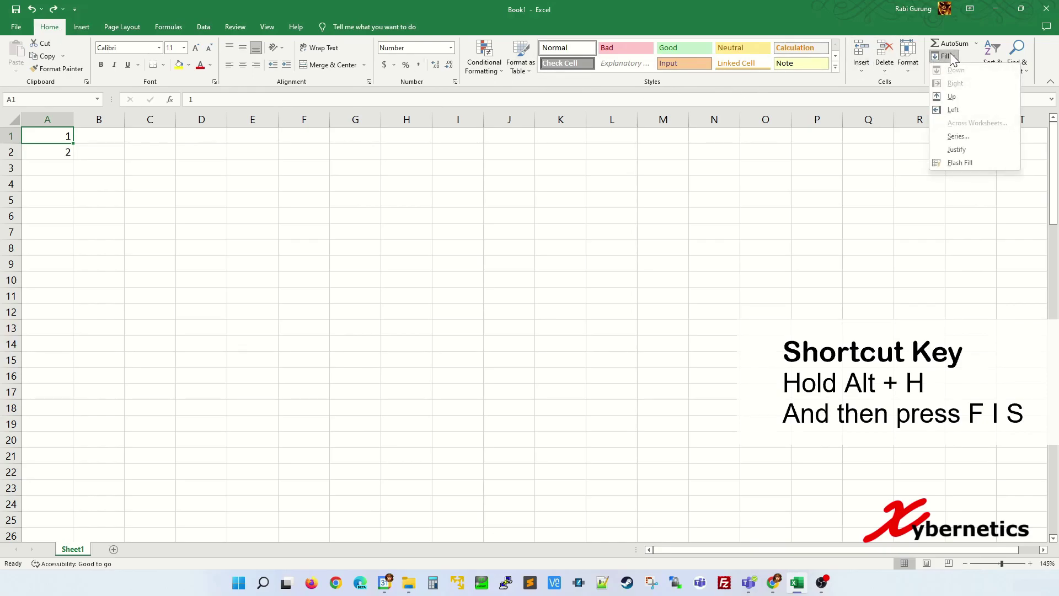
click(961, 137)
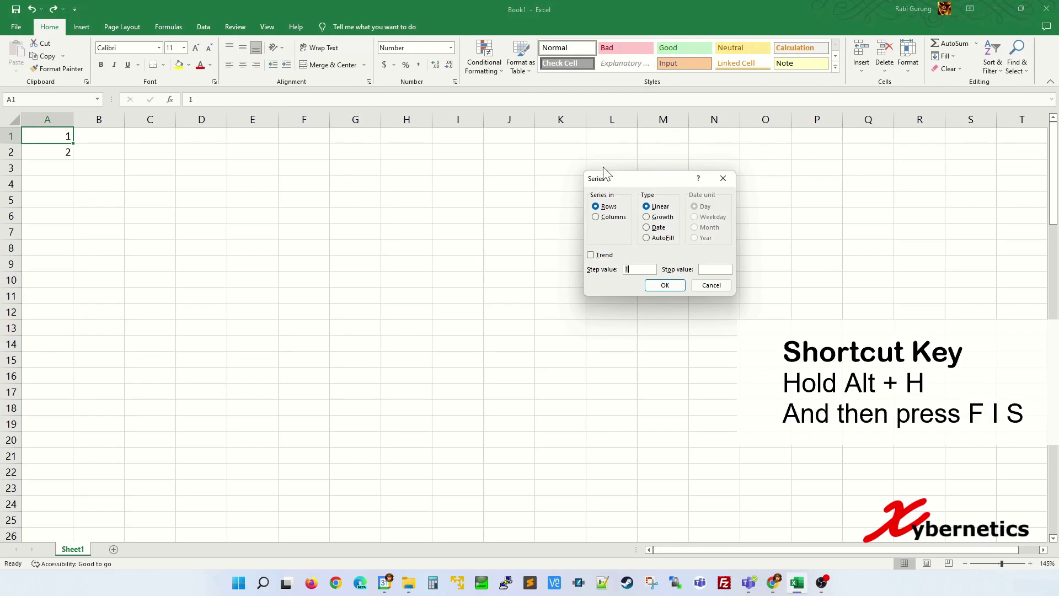
click(607, 216)
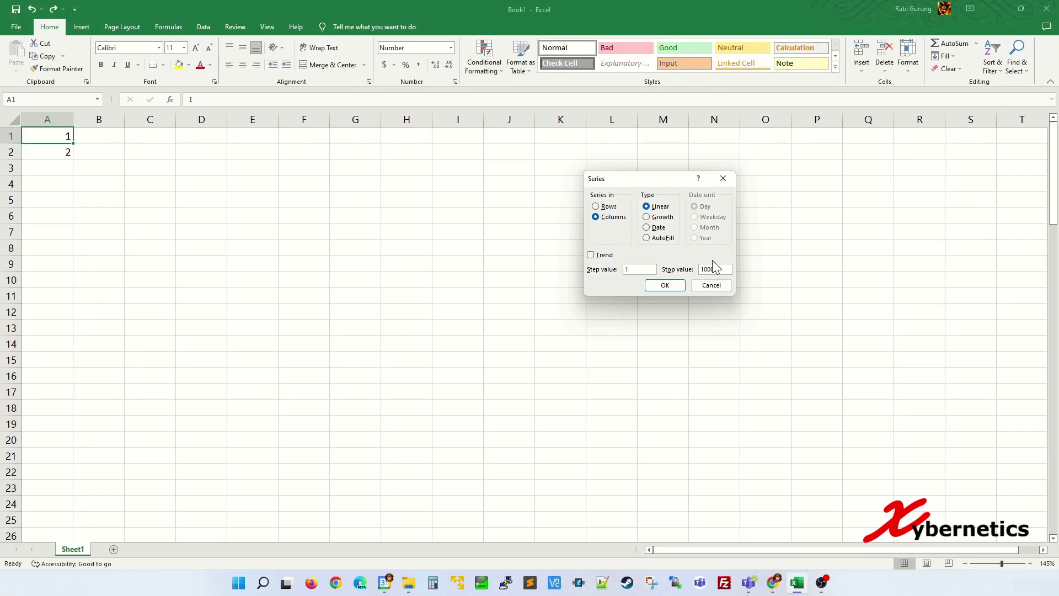
click(674, 282)
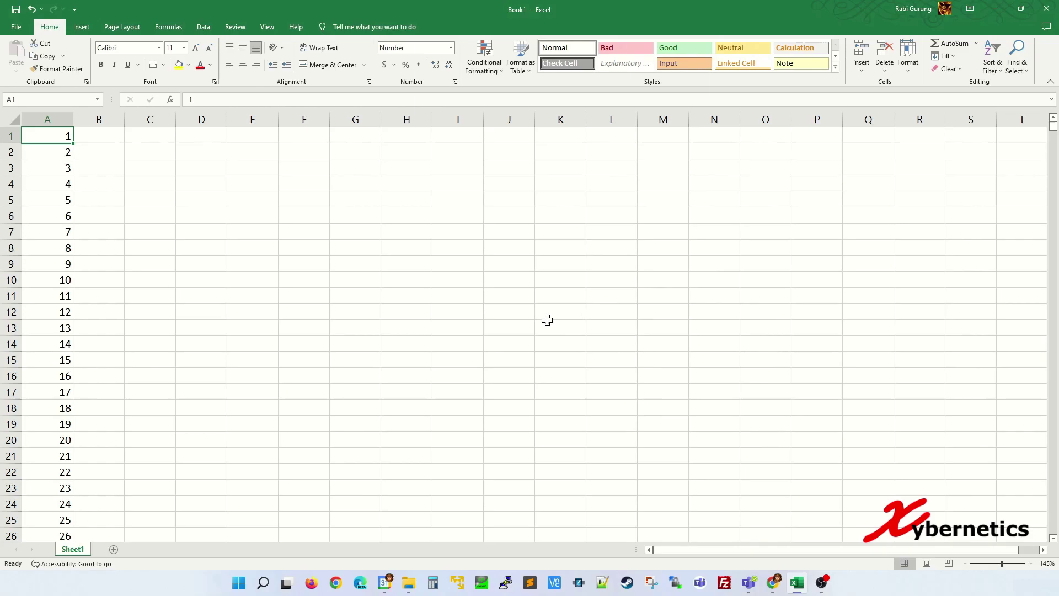
scroll(545, 309, down, 10)
scroll(542, 286, up, 9)
scroll(545, 283, up, 1)
Fill row 1 from A1 with a linear Rows series of step 1
click(955, 57)
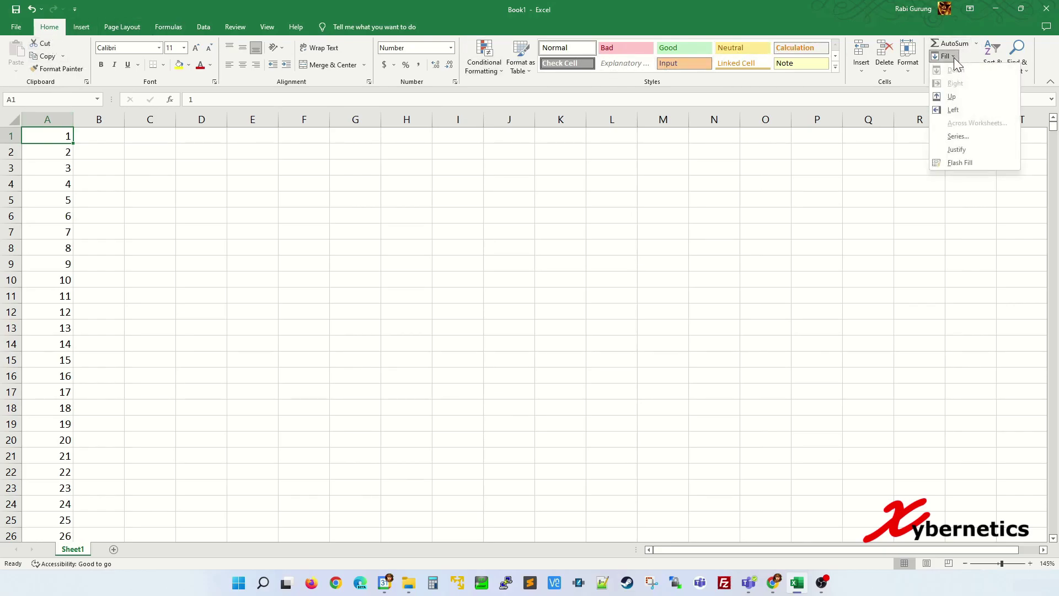
click(959, 137)
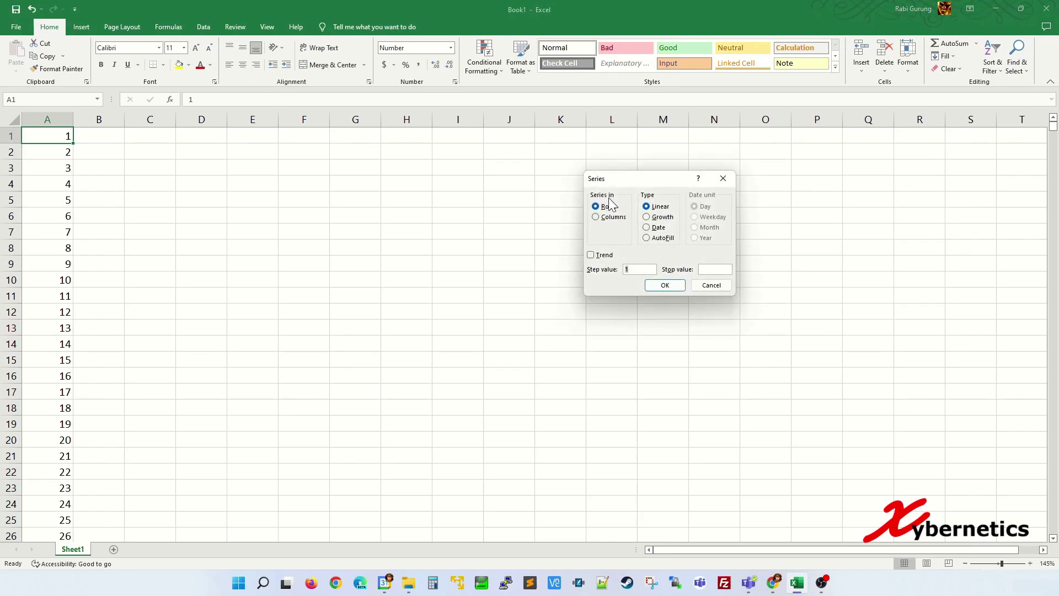
click(727, 269)
click(665, 285)
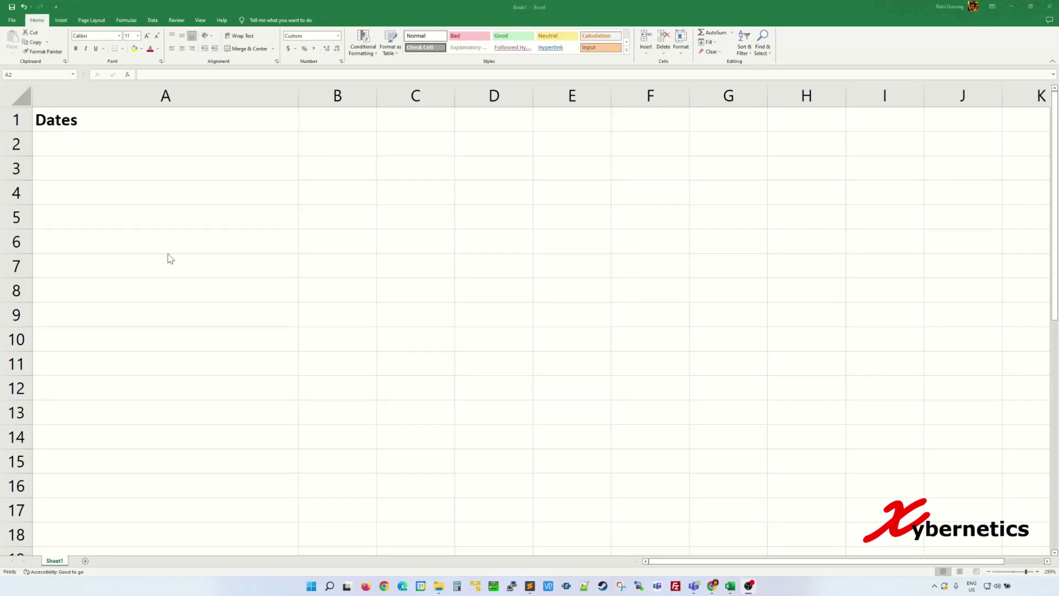
Enter 3/1, 3/2 and 3/3 below Dates from A2, then undo the last entry
click(261, 140)
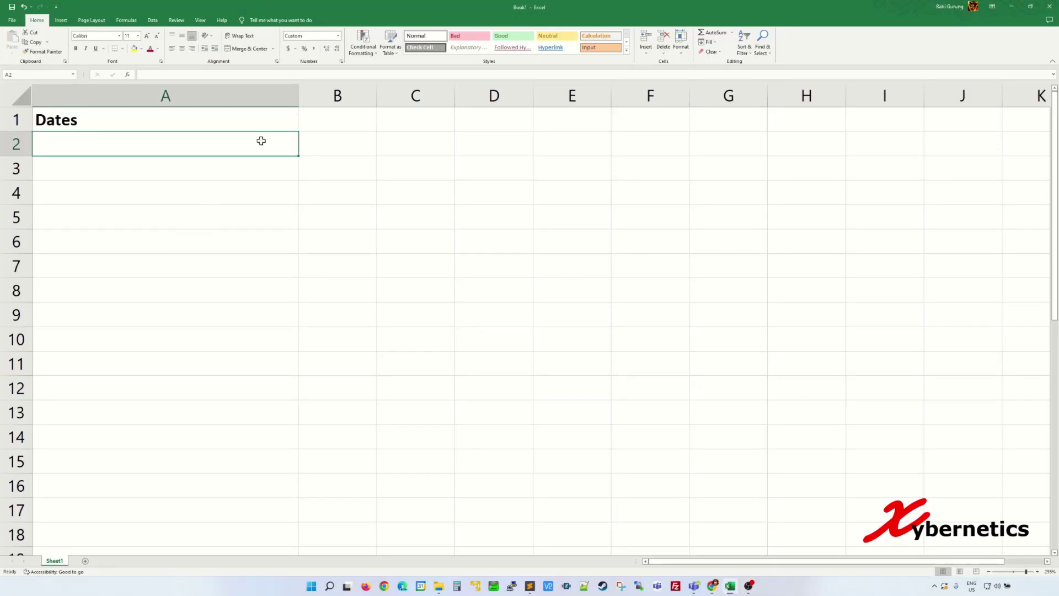
text(3/1)
key(Return)
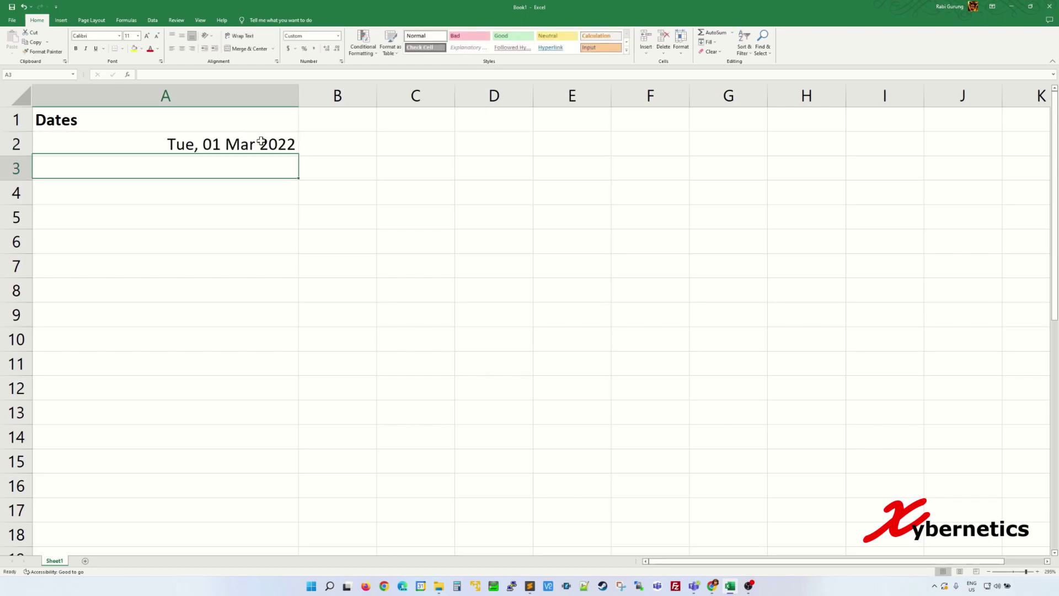
text(3)
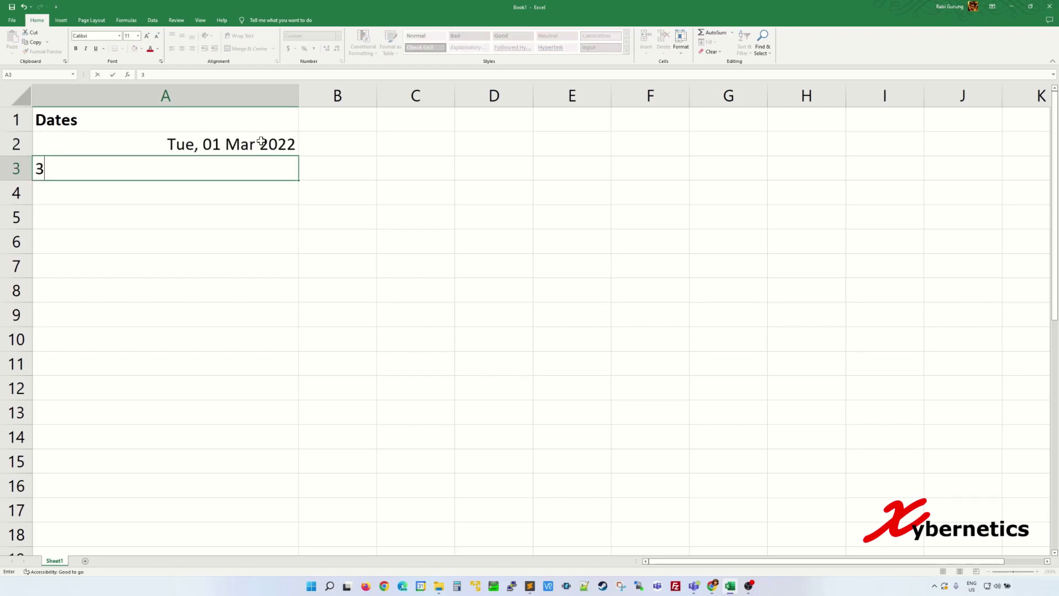
text(/2)
key(Return)
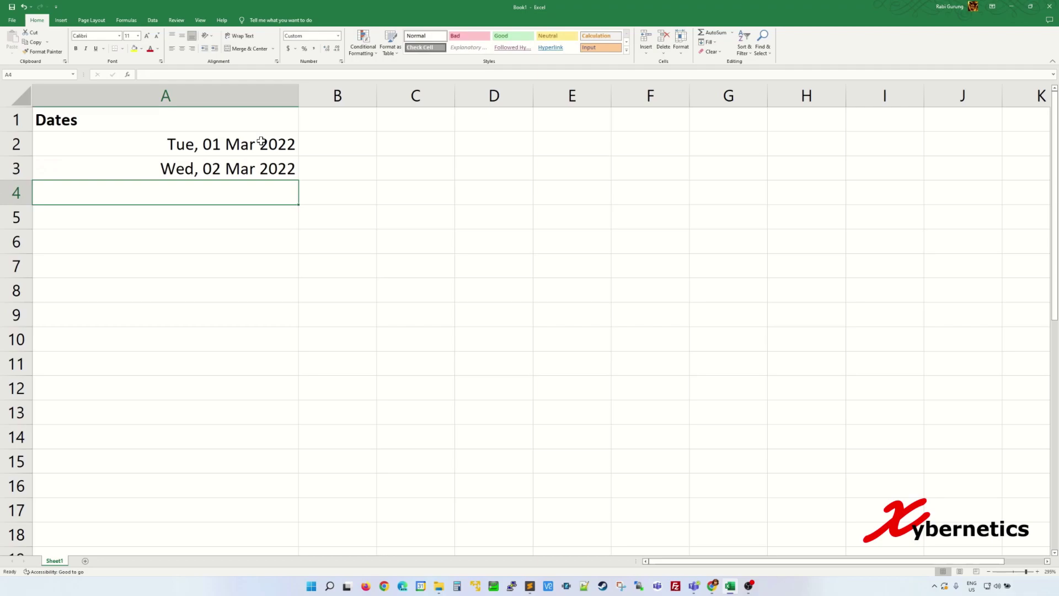
text(3/3)
key(Return)
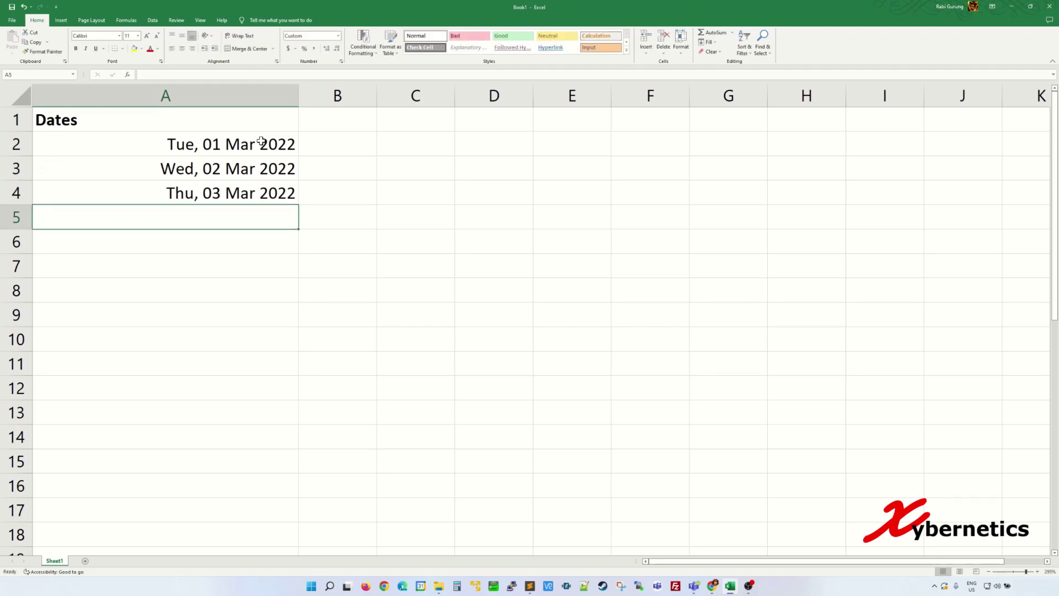
key(ctrl+z)
key(ctrl+z)
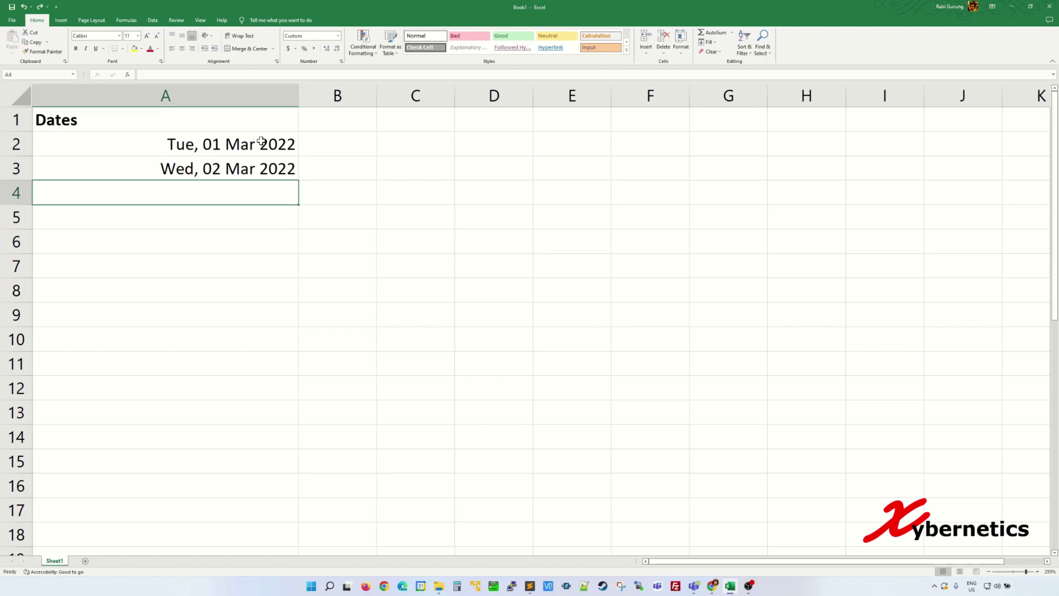
Drag the 01 Mar 2022 date in A2 down to A16
click(277, 137)
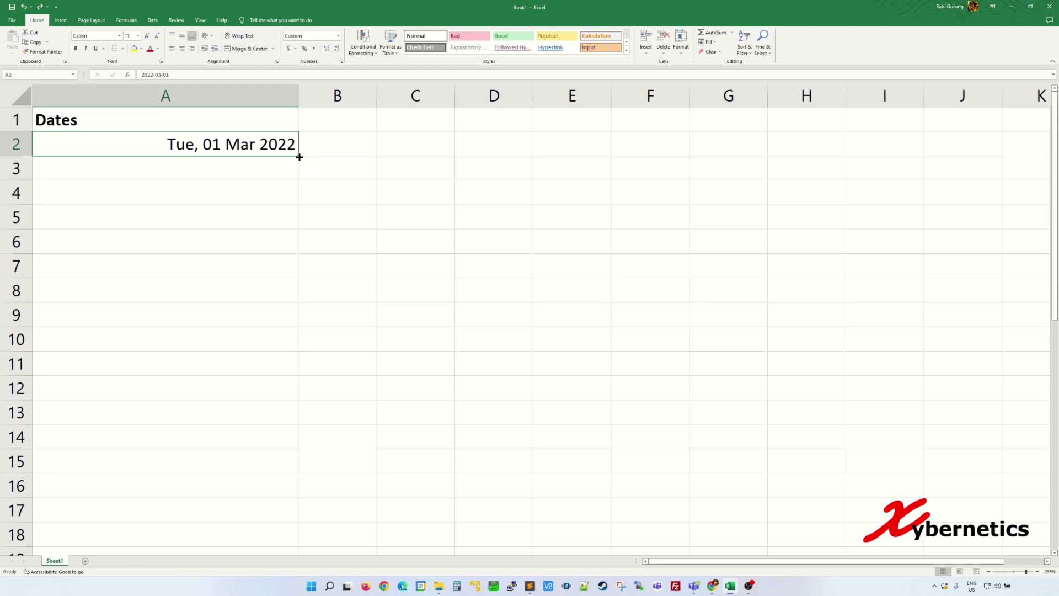
drag(297, 157, 334, 498)
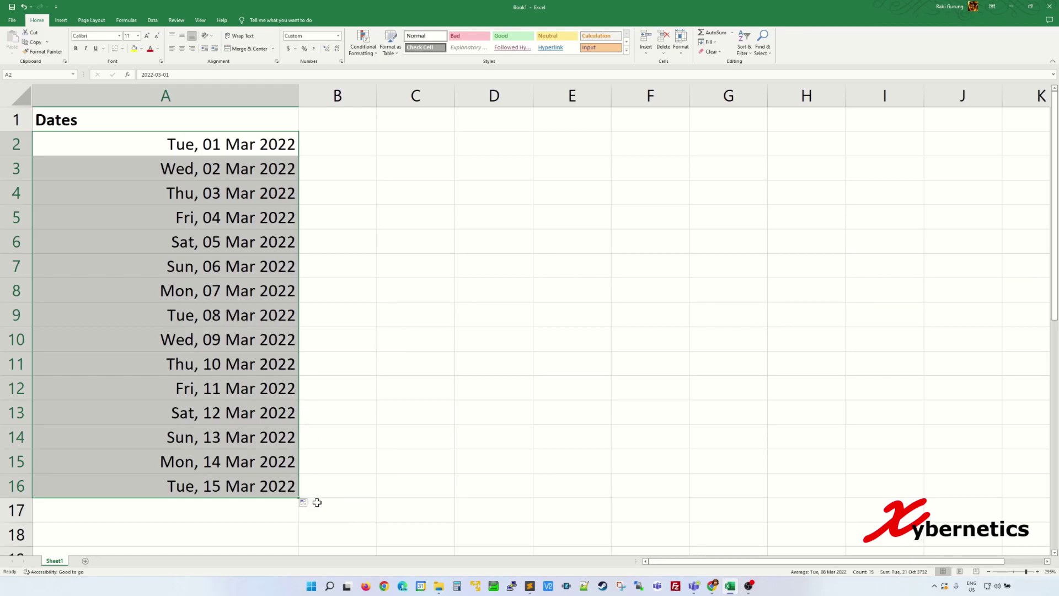
click(309, 503)
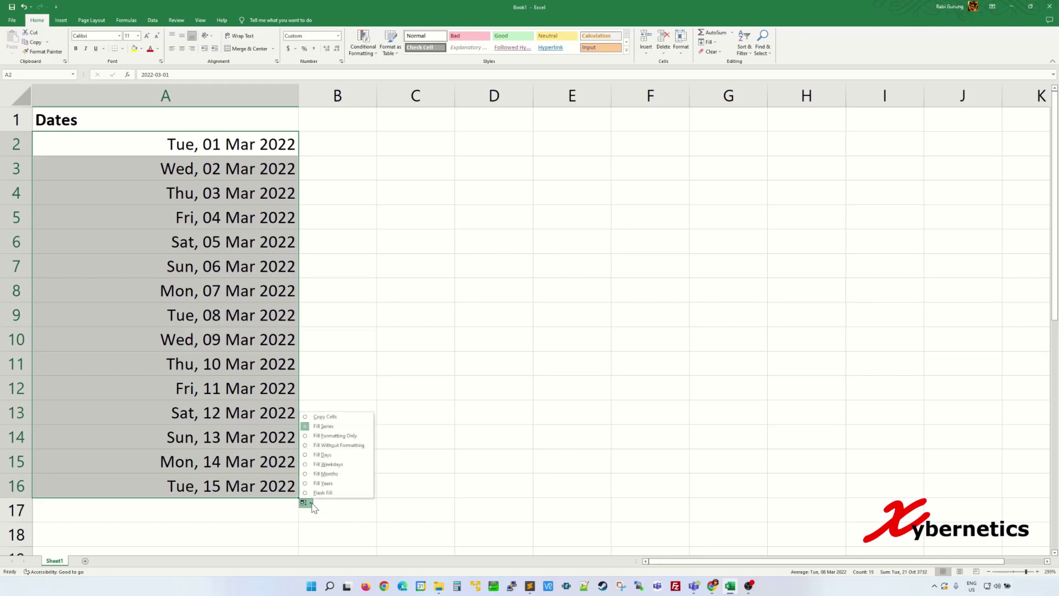
click(329, 456)
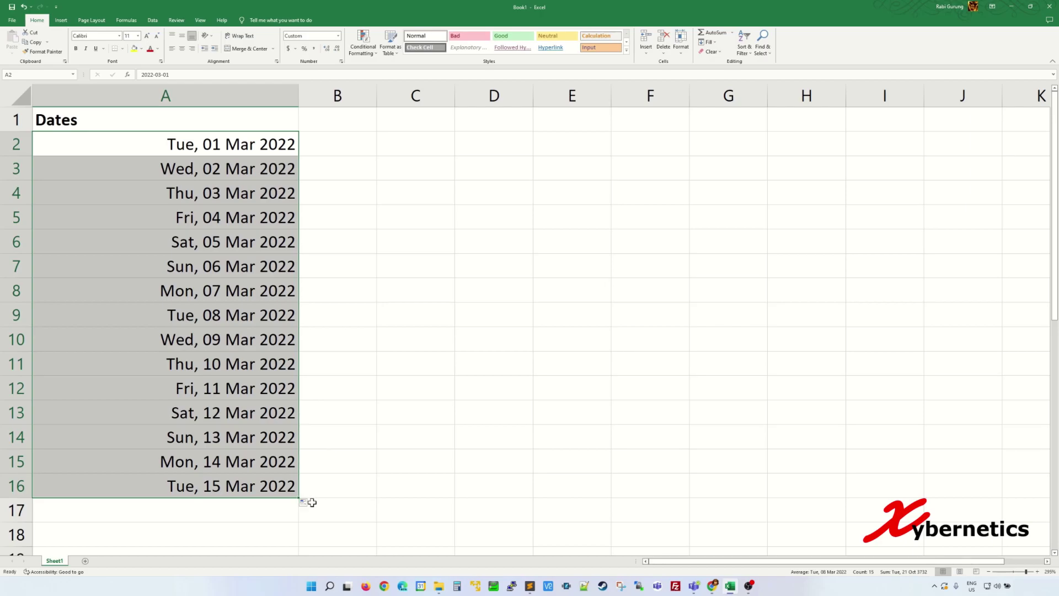
Switch the filled dates to weekdays, then months, and finally years
click(307, 505)
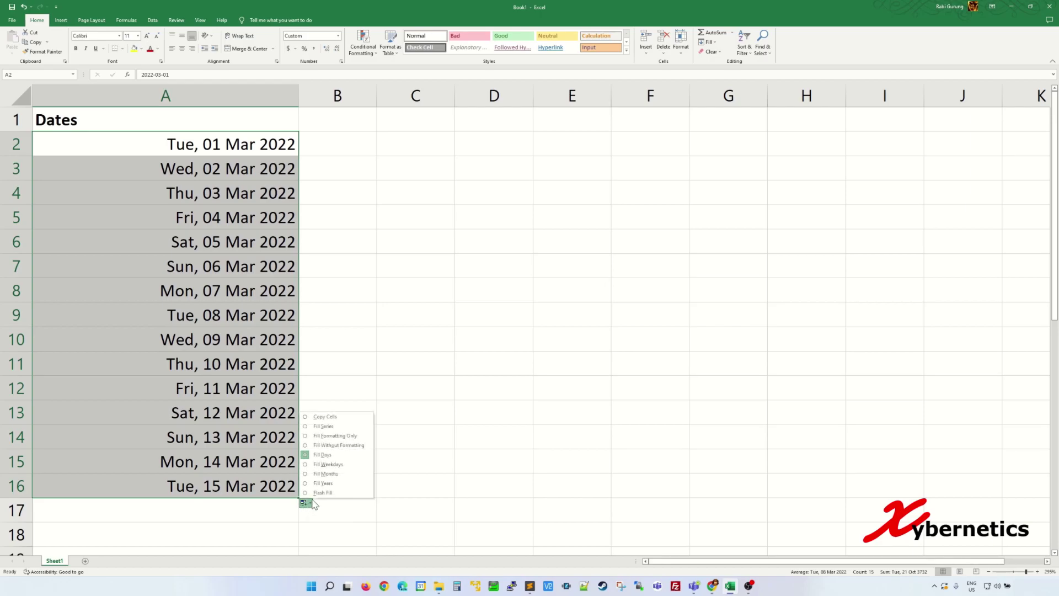
click(331, 465)
click(305, 503)
click(330, 473)
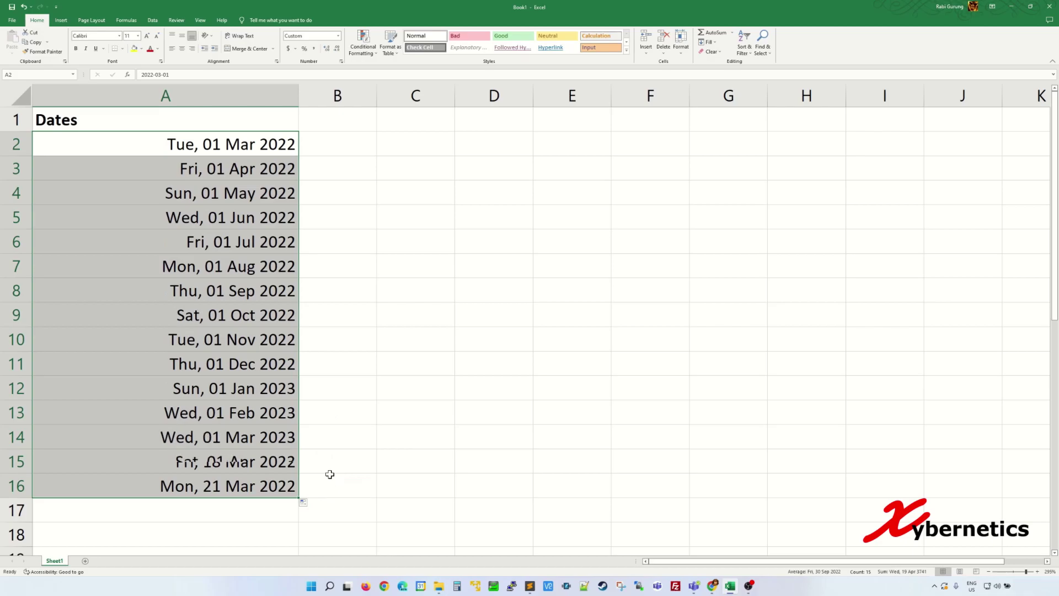
click(307, 505)
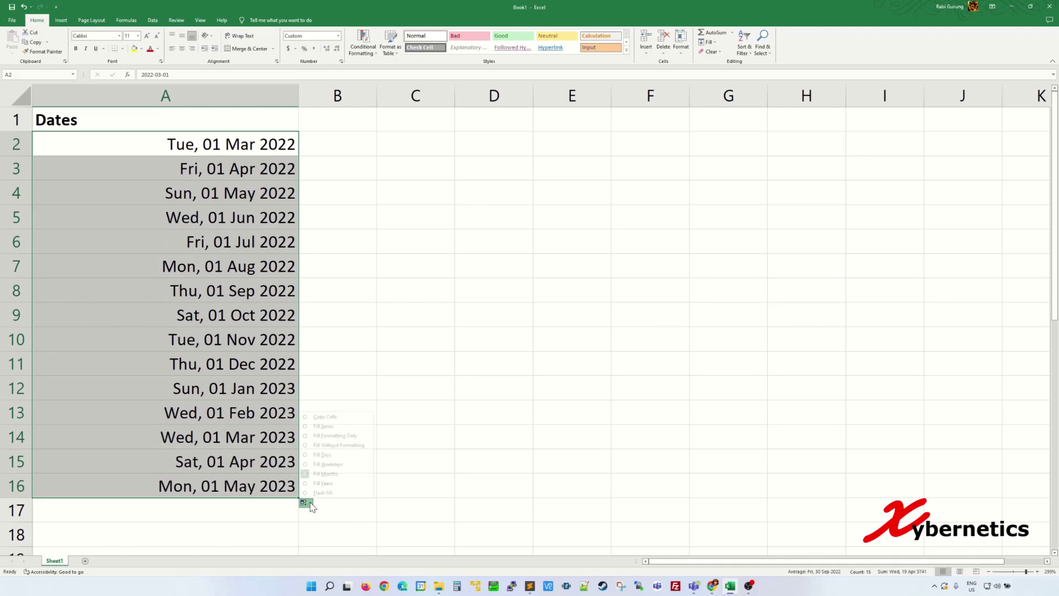
click(324, 485)
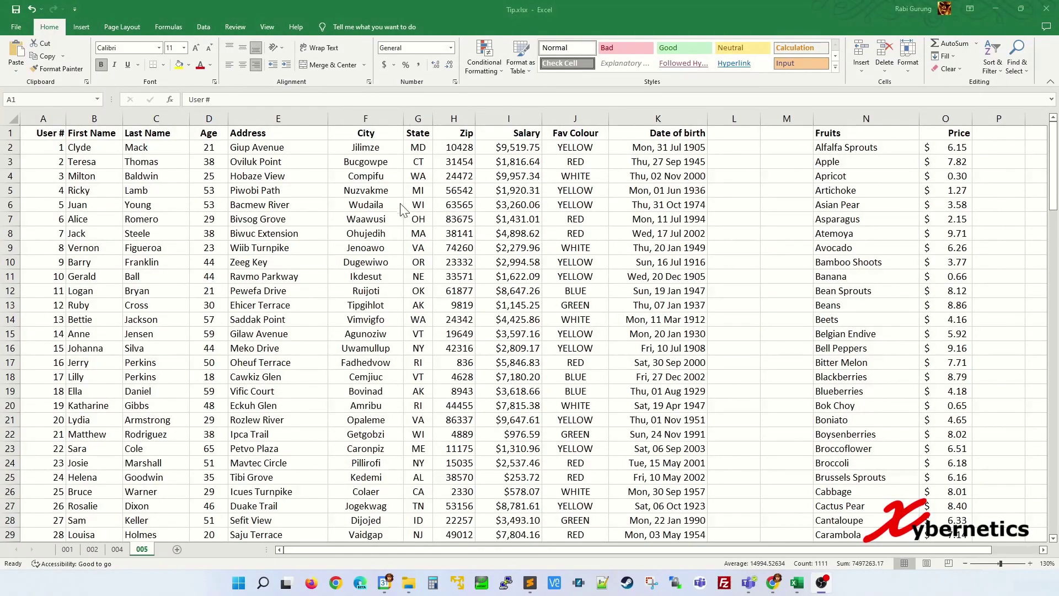
Try selecting the whole table, the Fruits and Price columns, and the top rows
key(ctrl+a)
drag(43, 119, 961, 123)
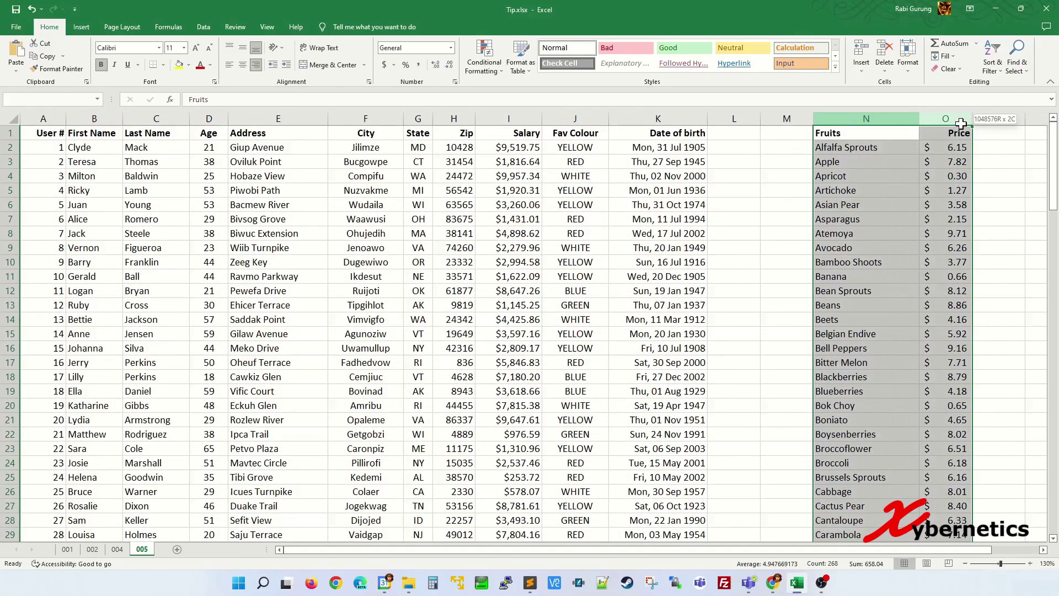
click(309, 233)
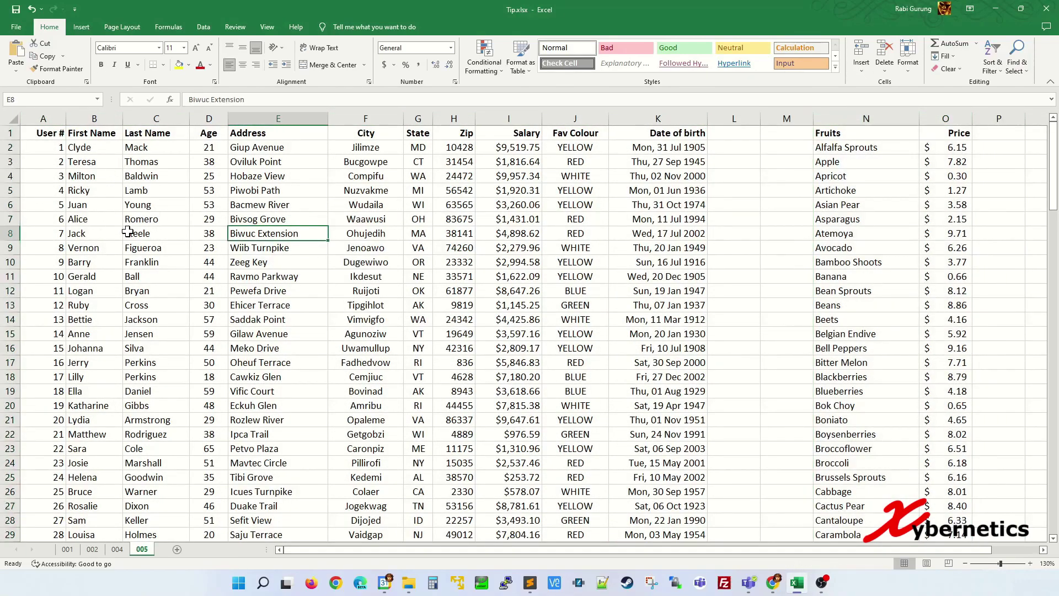
drag(44, 133, 635, 522)
key(ctrl+Home)
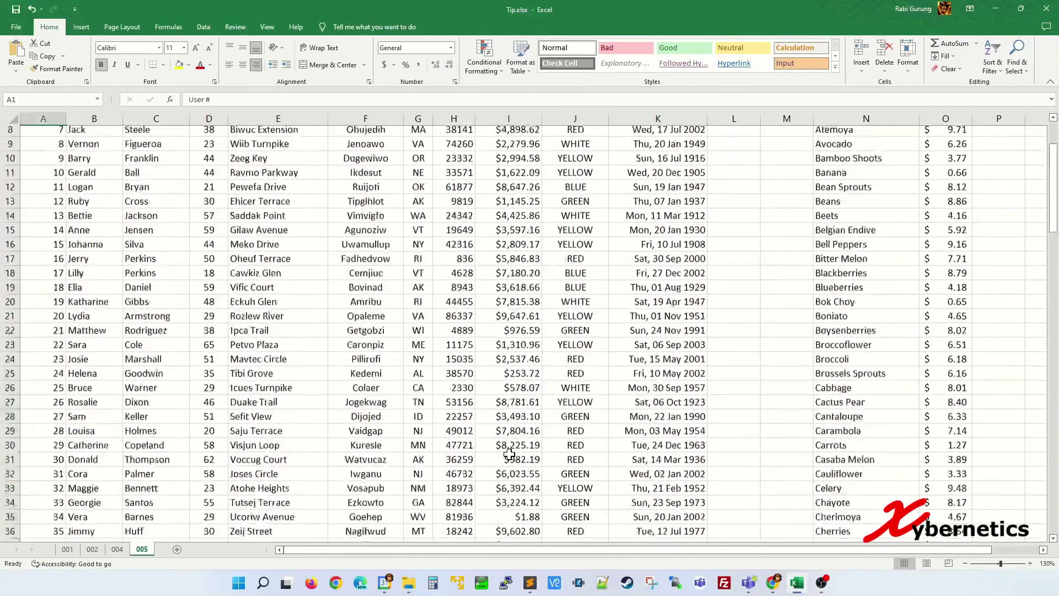
Scroll the sheet, select Plantains in the fruit list, and return to A1
scroll(923, 363, down, 20)
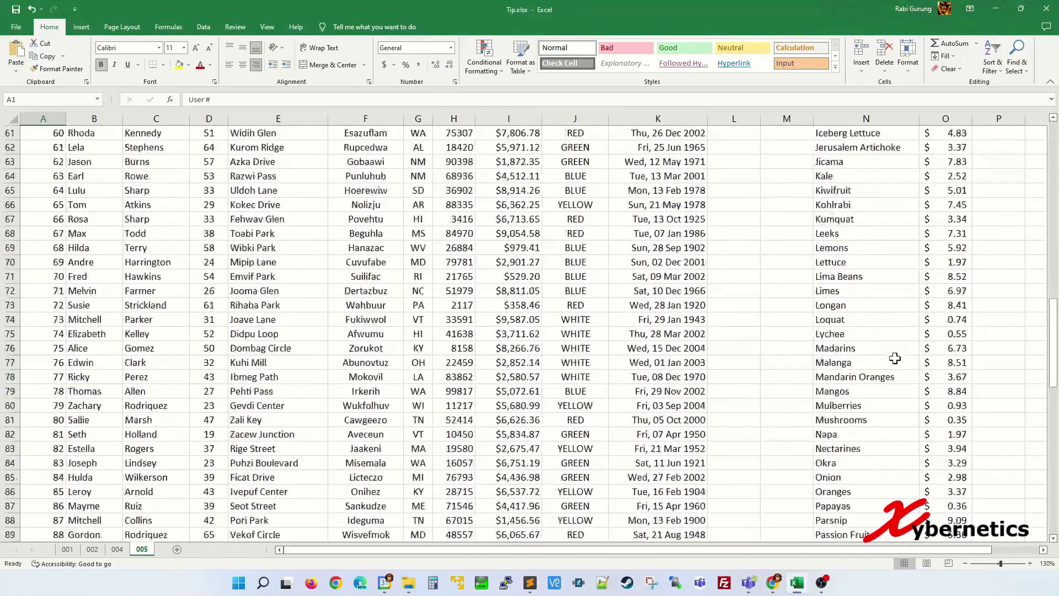
click(894, 364)
scroll(894, 370, down, 6)
scroll(895, 378, down, 8)
scroll(879, 366, up, 11)
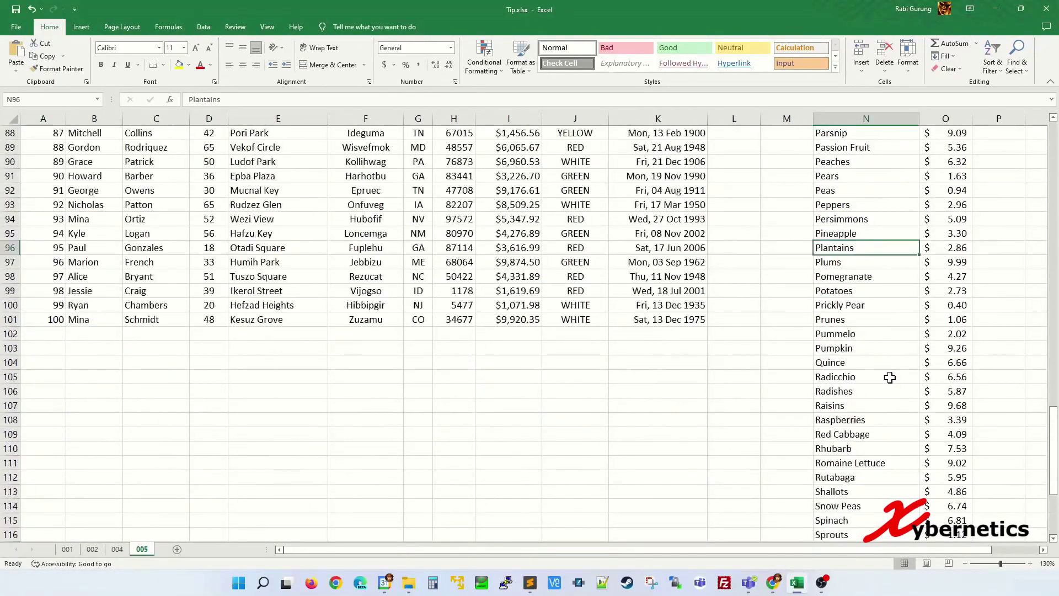
key(ctrl+Home)
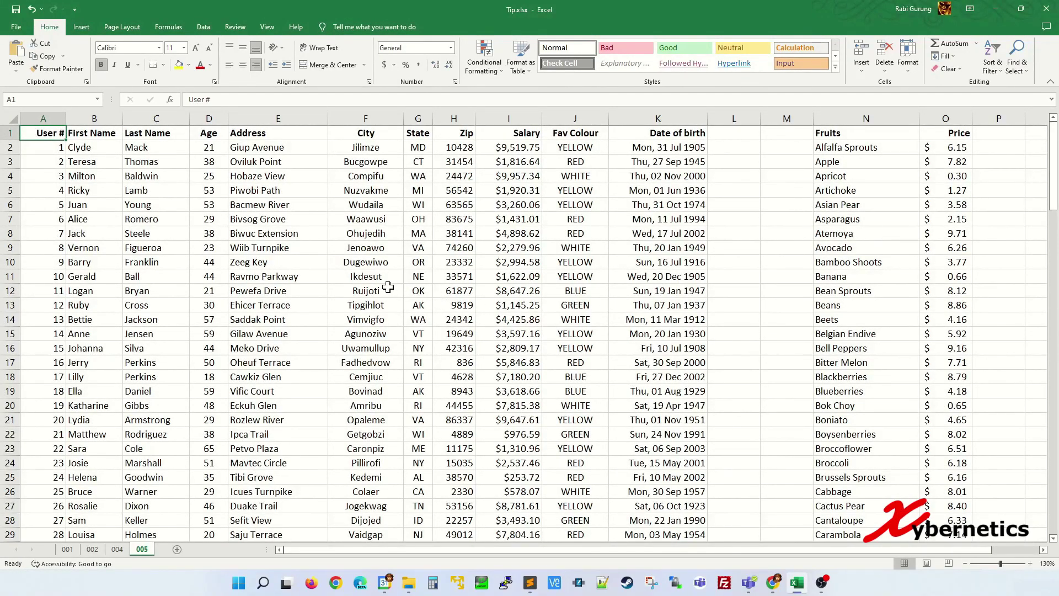
Select the user data from F10 with Ctrl+A and scroll through it
click(733, 251)
click(734, 233)
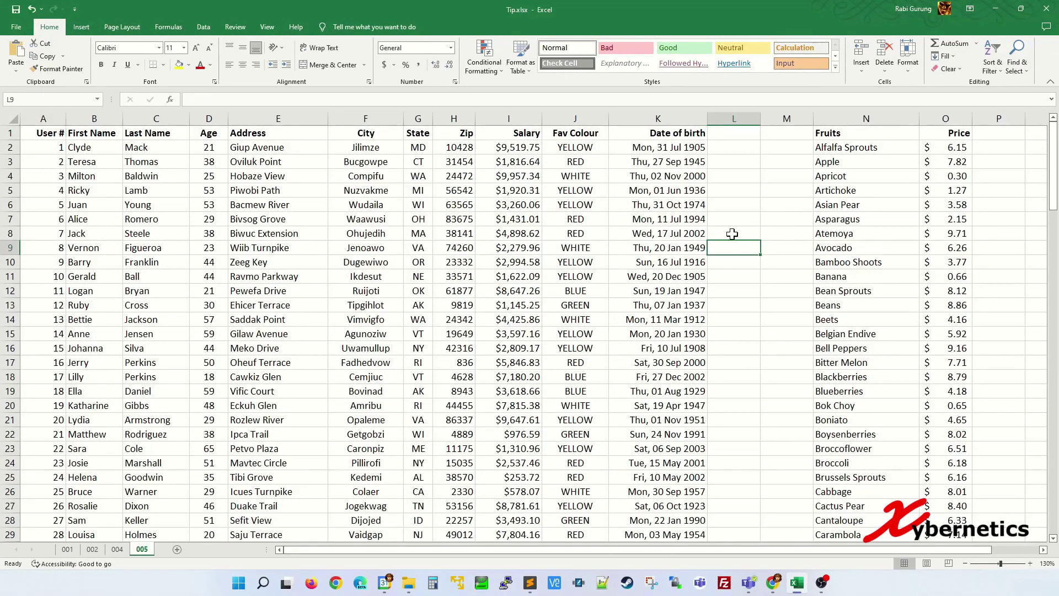
click(372, 262)
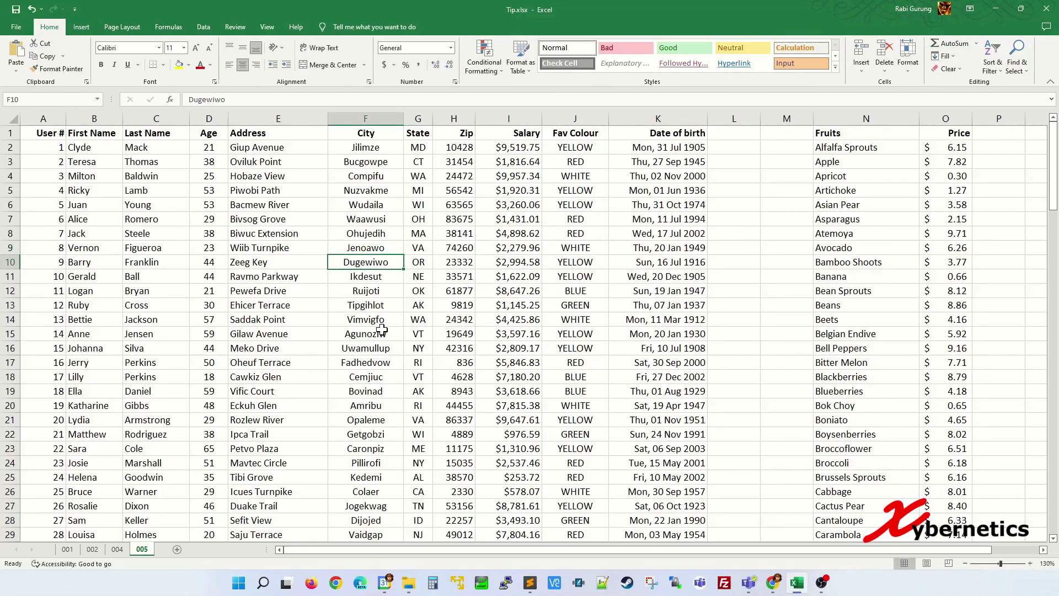
key(ctrl+a)
key(ctrl+q)
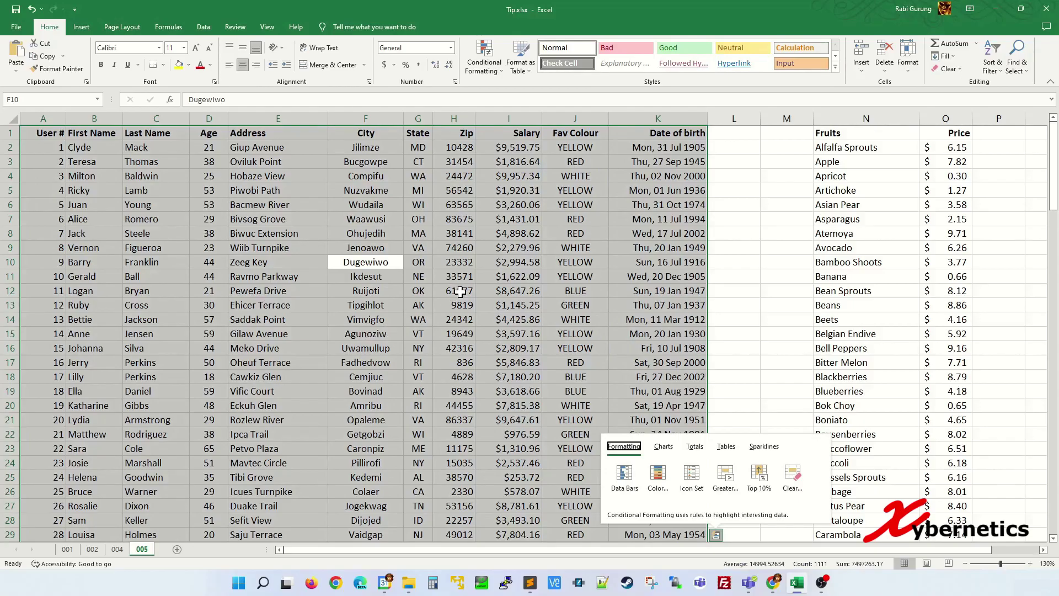
scroll(460, 292, down, 20)
scroll(469, 325, up, 5)
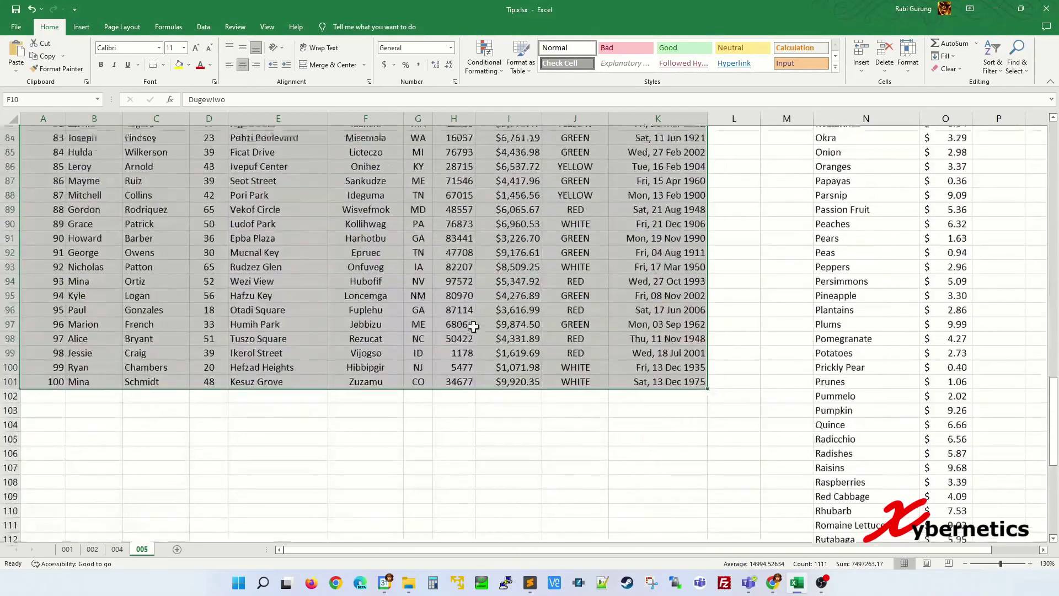
scroll(473, 327, up, 20)
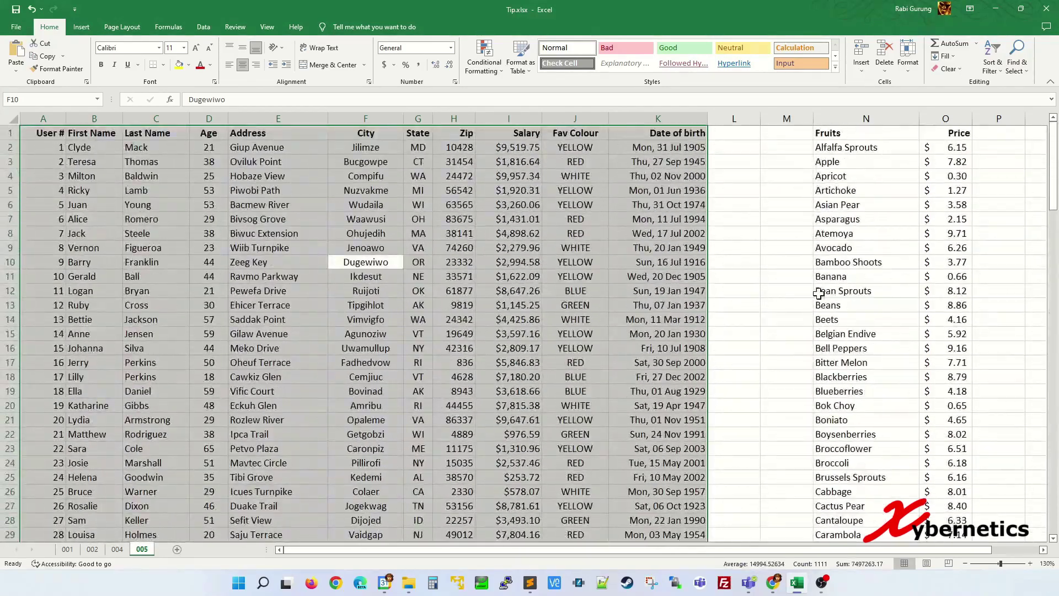
Fill the Fruits and Price list in columns N:O with yellow
click(897, 273)
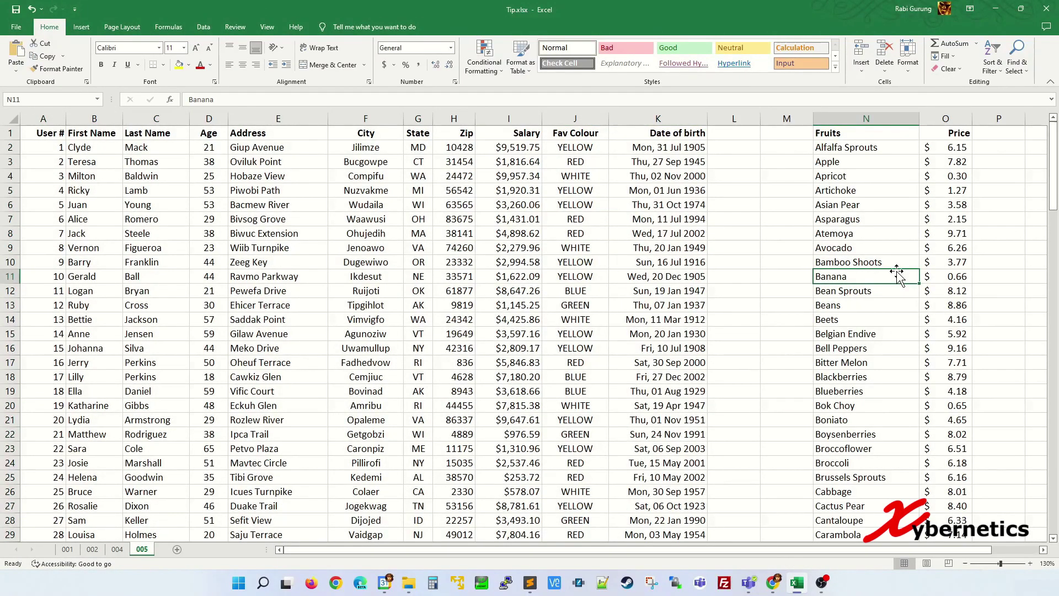
key(ctrl+a)
scroll(882, 309, down, 20)
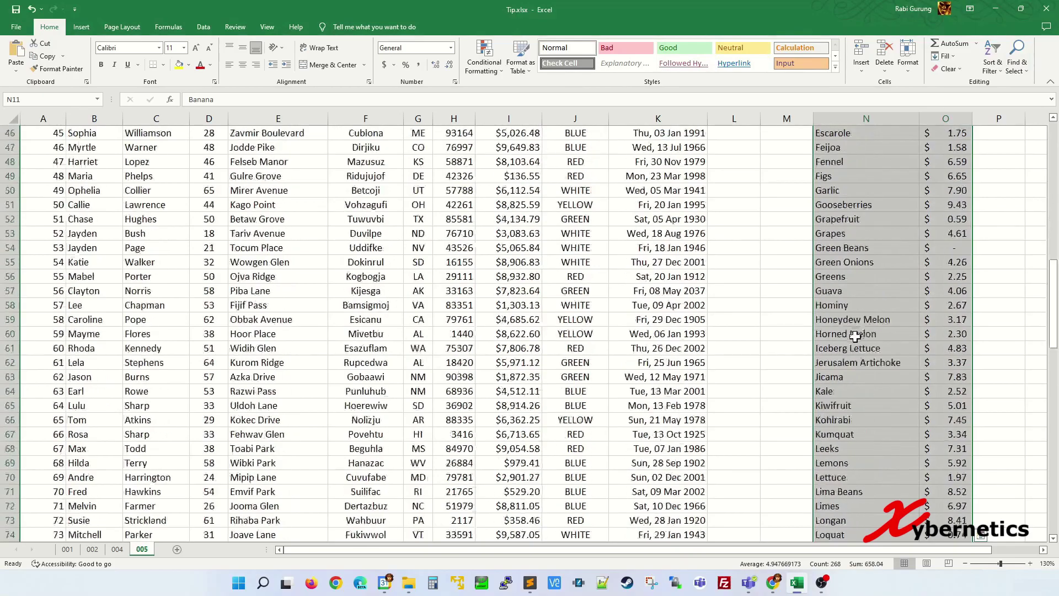
click(179, 65)
scroll(386, 331, up, 20)
Format the user data A1:K101 as a table with headers
click(428, 287)
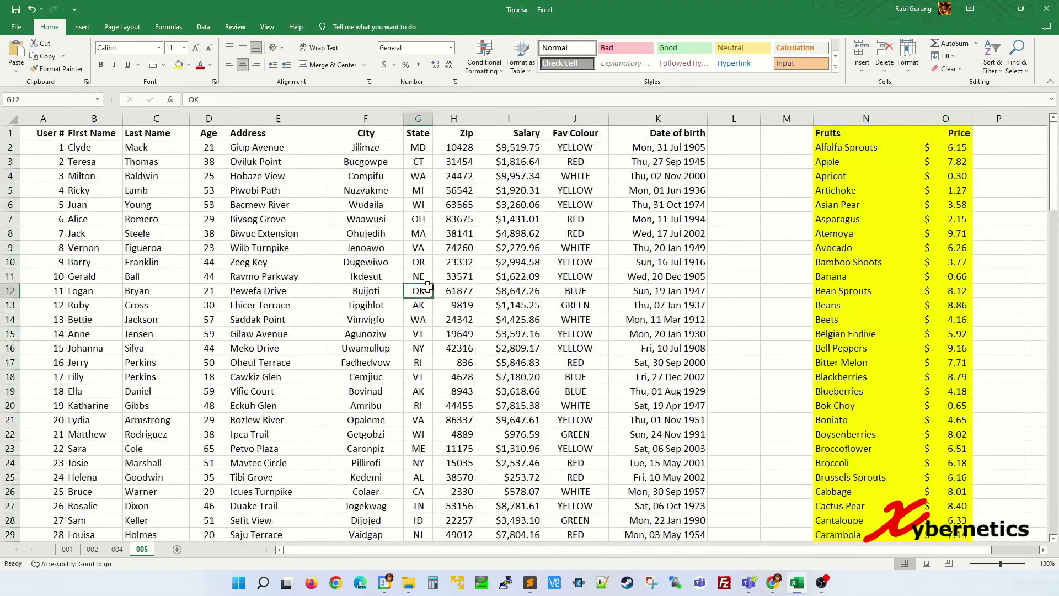
click(459, 210)
key(ctrl+a)
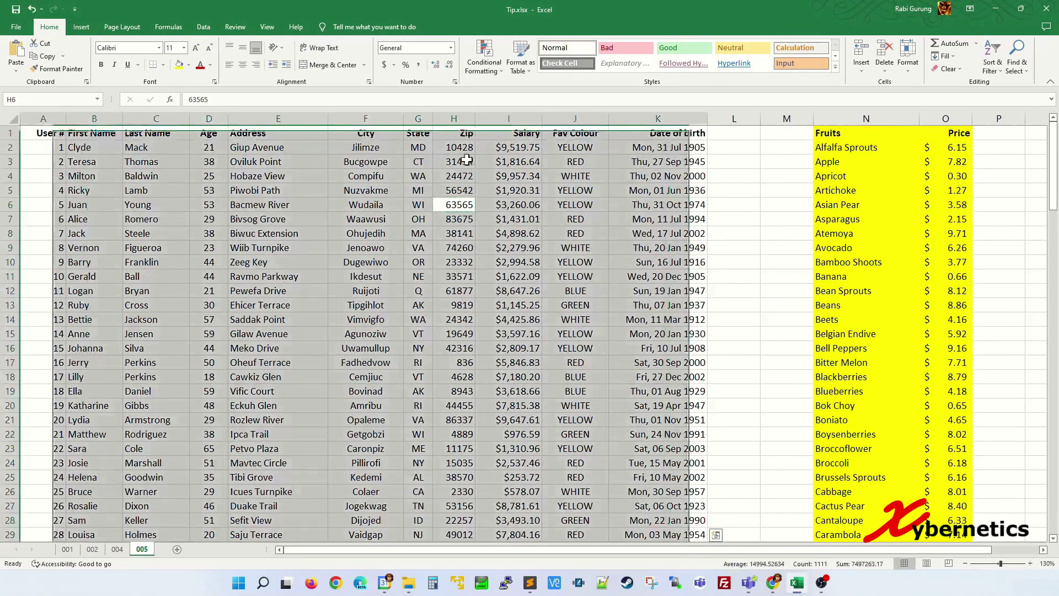
click(520, 58)
click(589, 125)
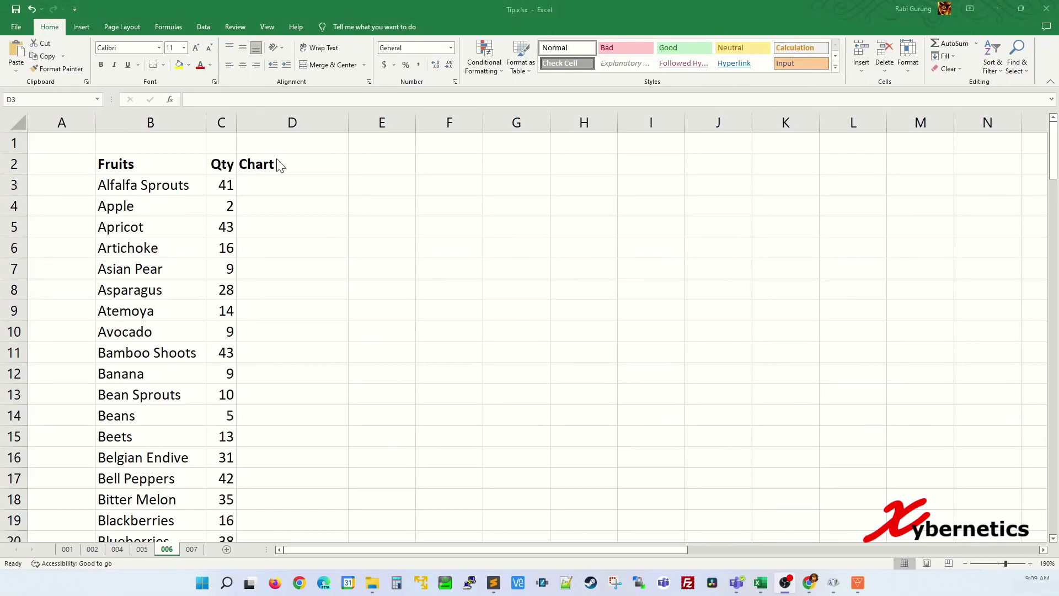
Enter =REPT("x",C3) in D3 and fill it down the Chart column
click(292, 188)
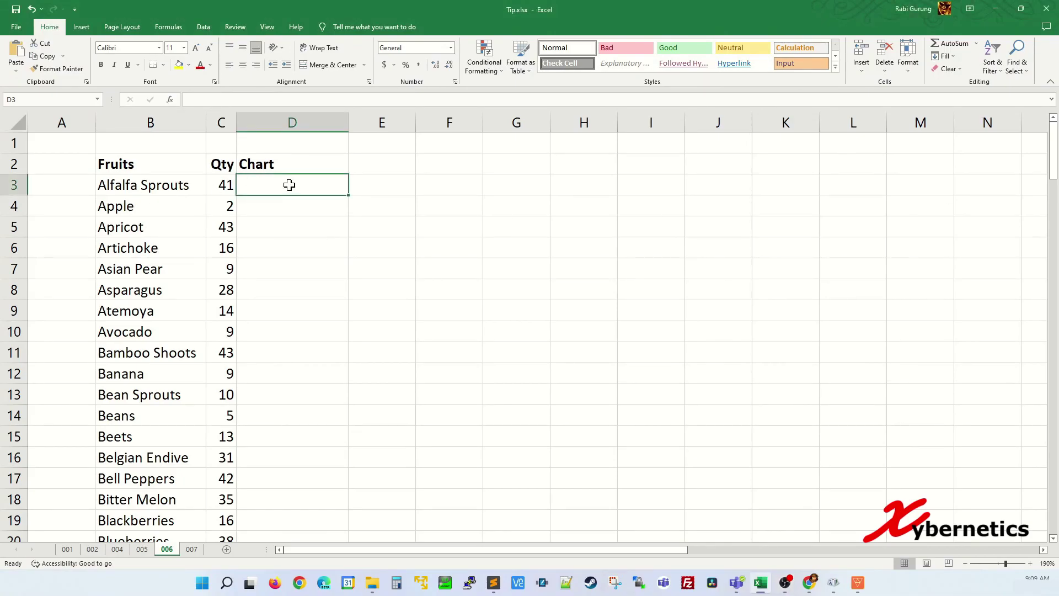
text(=REPT("x)
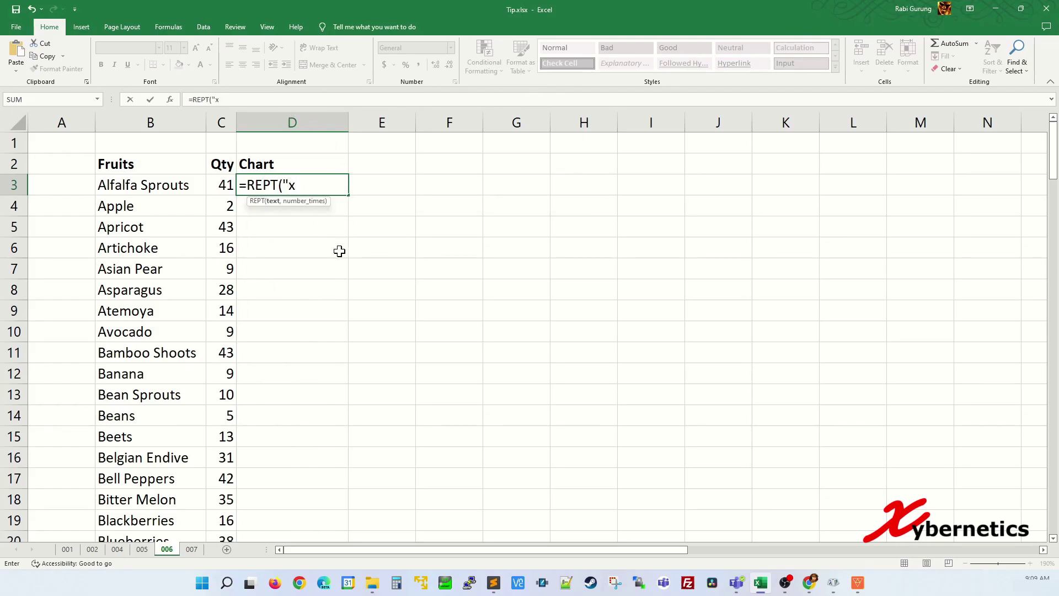
text(",)
click(221, 182)
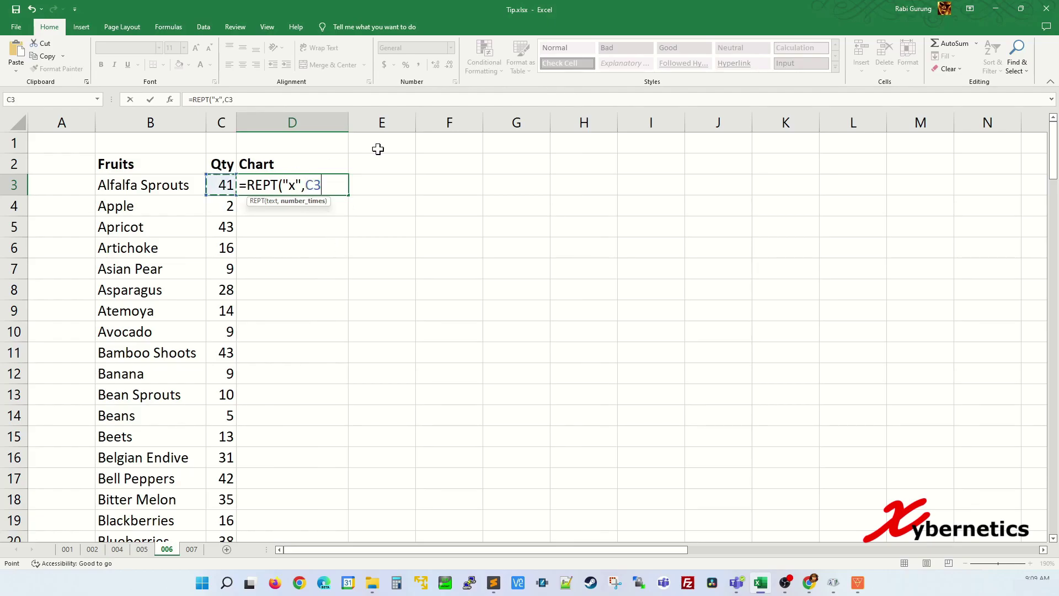
text())
key(Return)
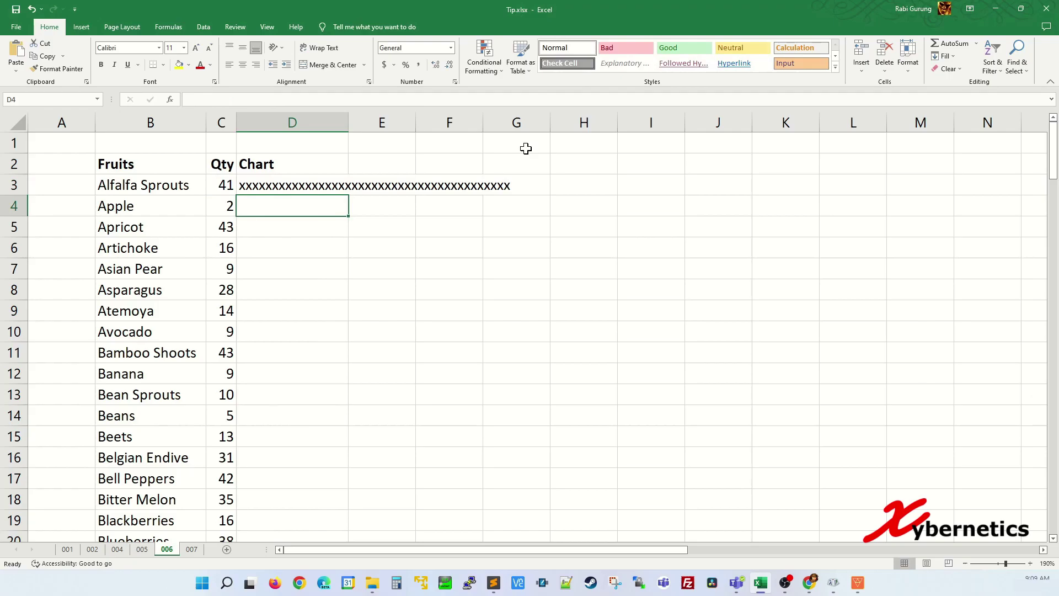
click(319, 178)
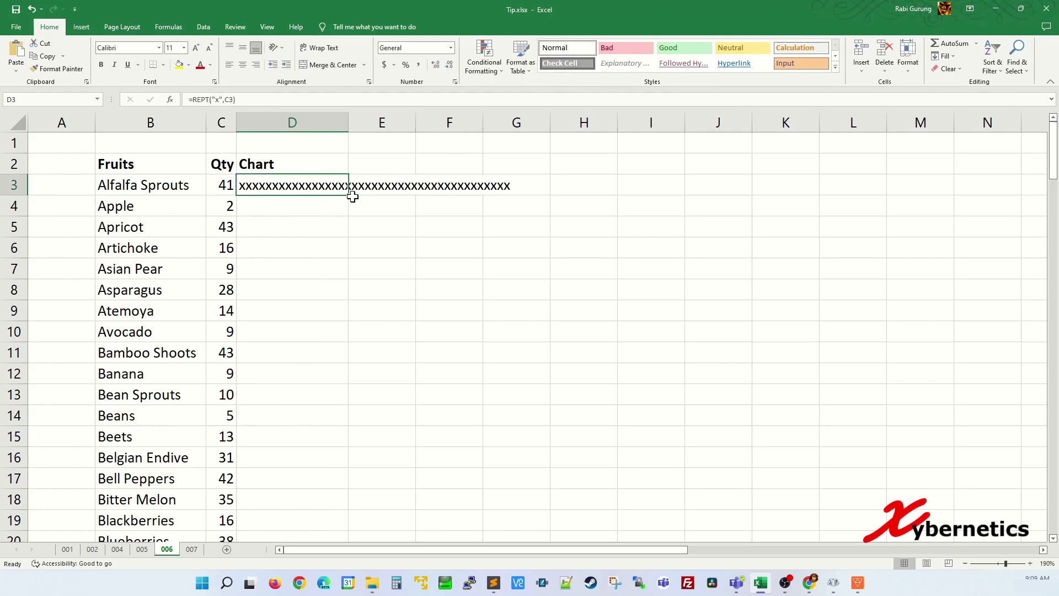
double_click(350, 198)
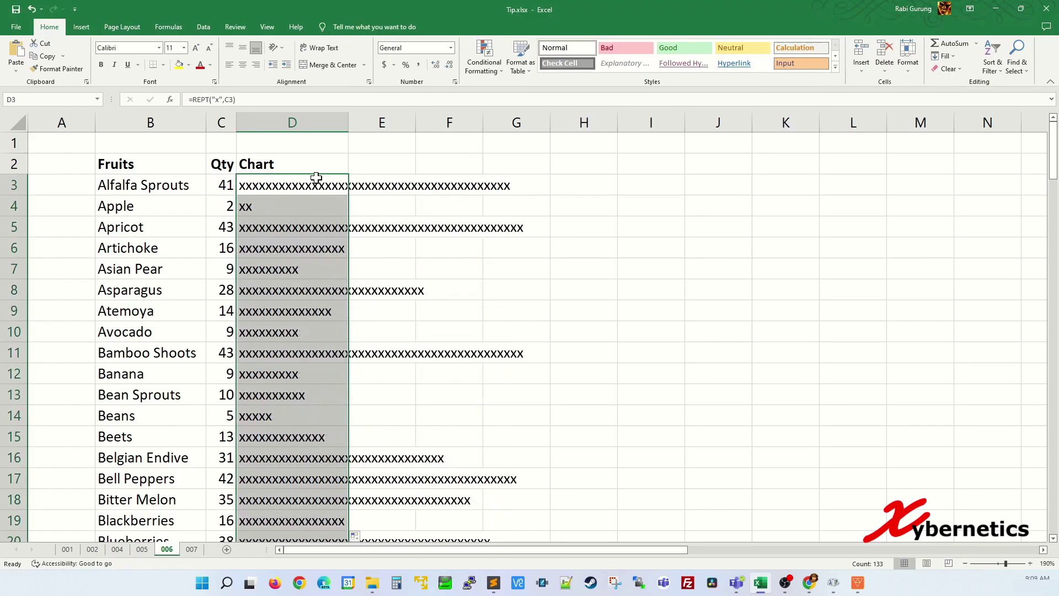
click(281, 290)
click(243, 210)
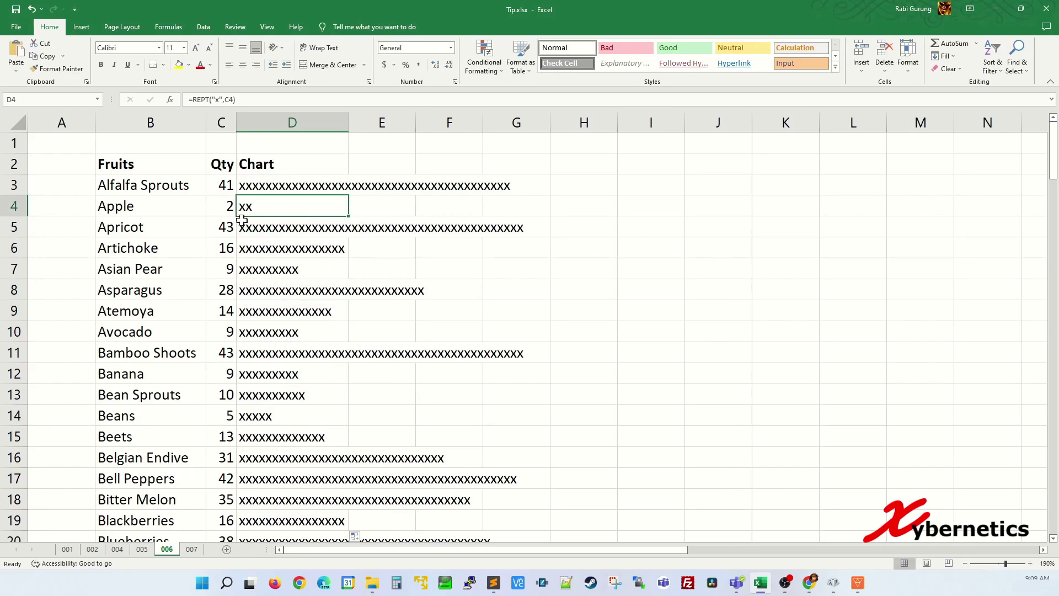
Change D3 to =REPT("|",C3) and fill the bar formula down column D
click(301, 185)
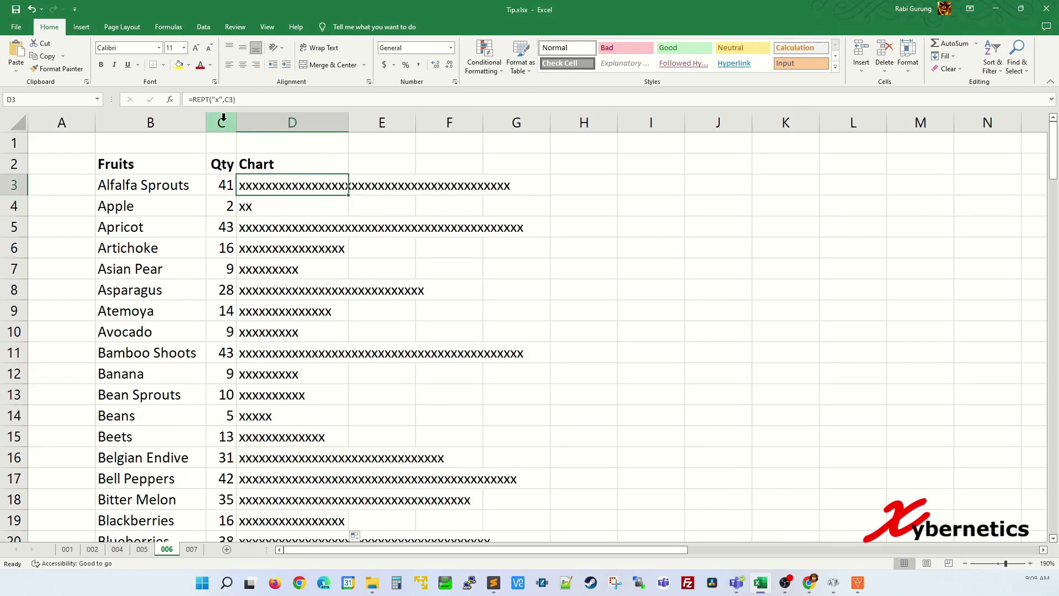
click(215, 99)
key(BackSpace)
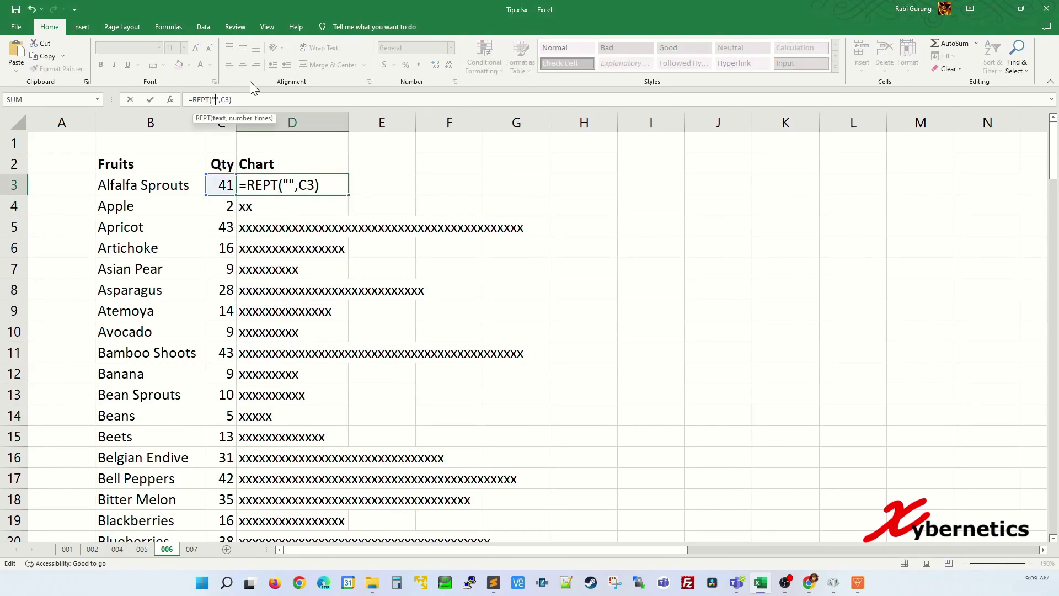
text(|)
key(Return)
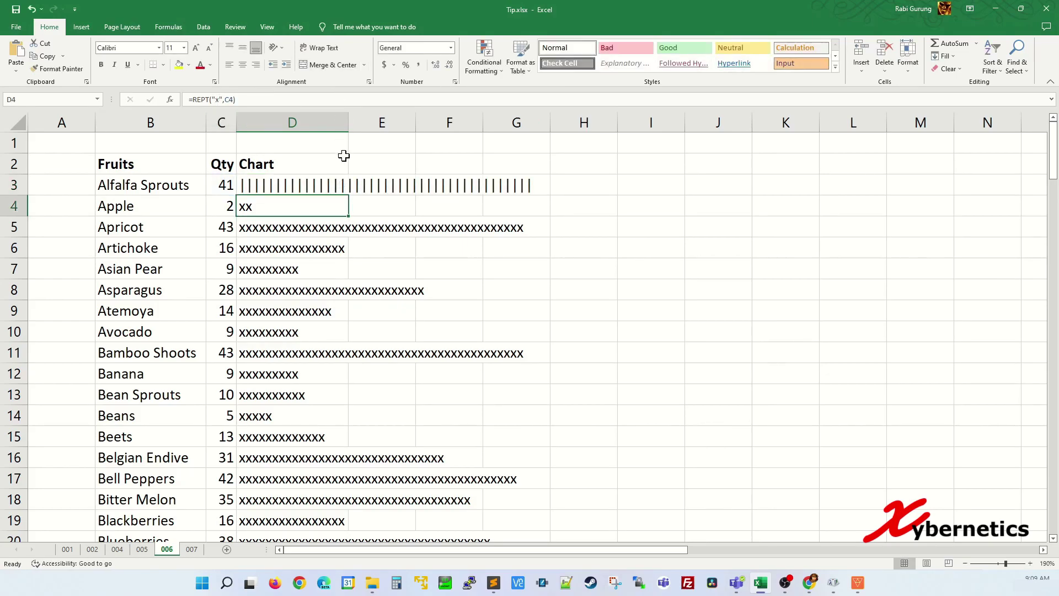
click(333, 181)
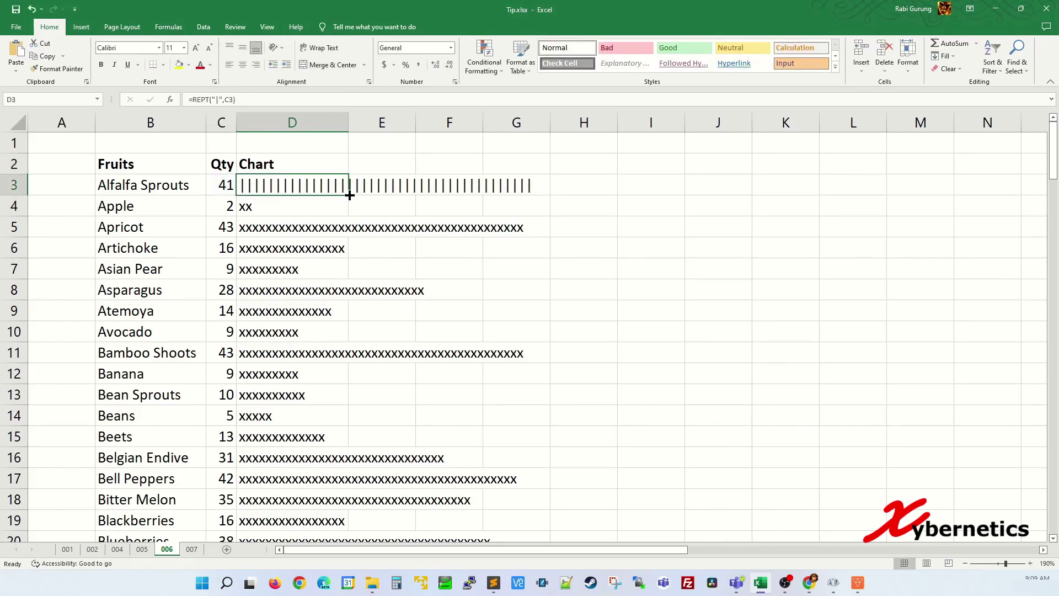
double_click(351, 191)
click(326, 186)
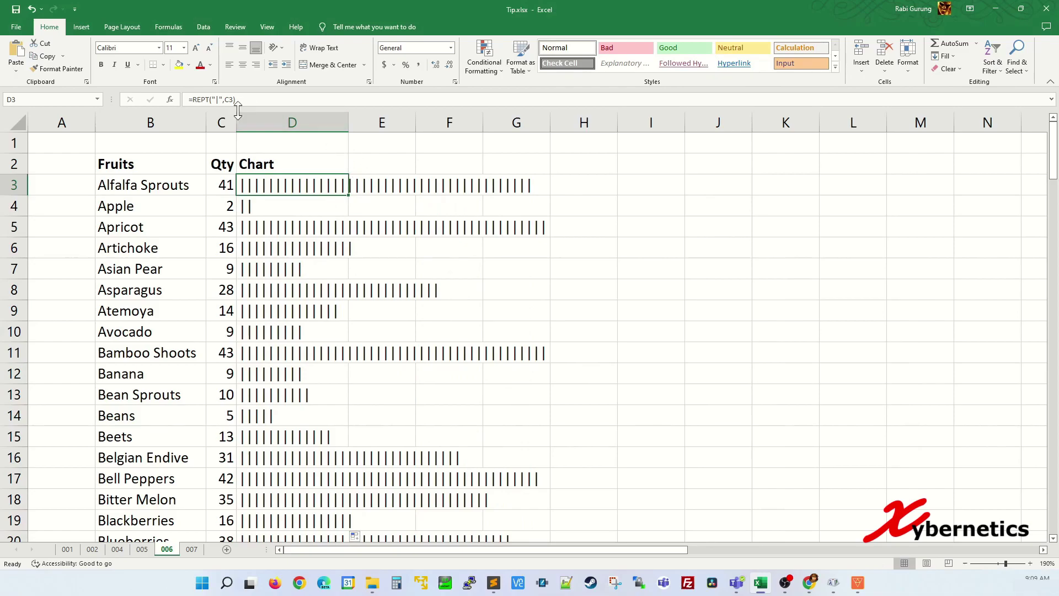
click(219, 104)
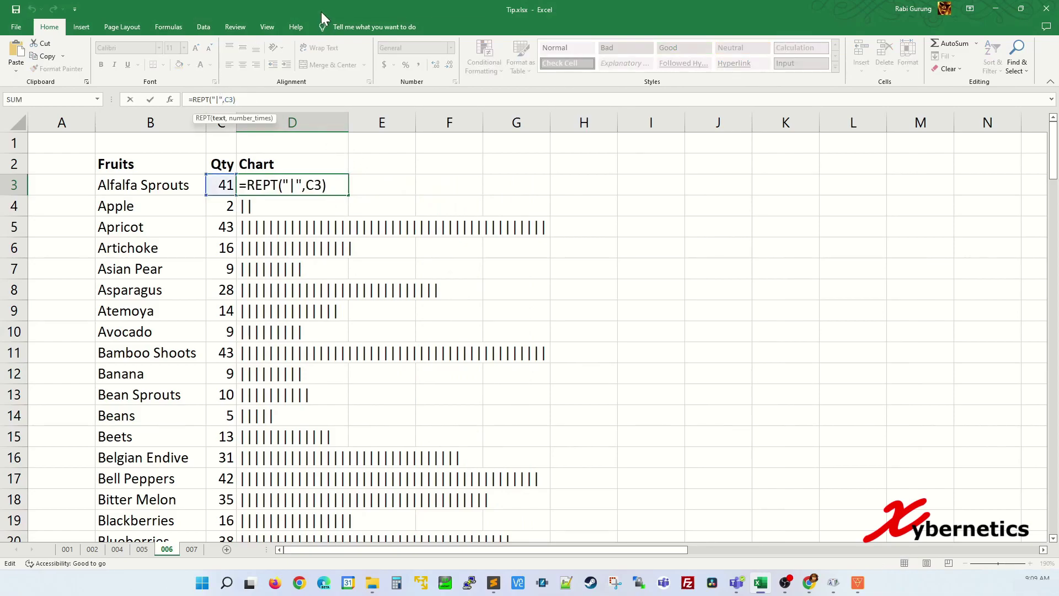
Rewrite D3's formula as =REPT(CHAR(110),C3)
key(BackSpace)
key(BackSpace)
key(BackSpace)
text(cHAR(110)
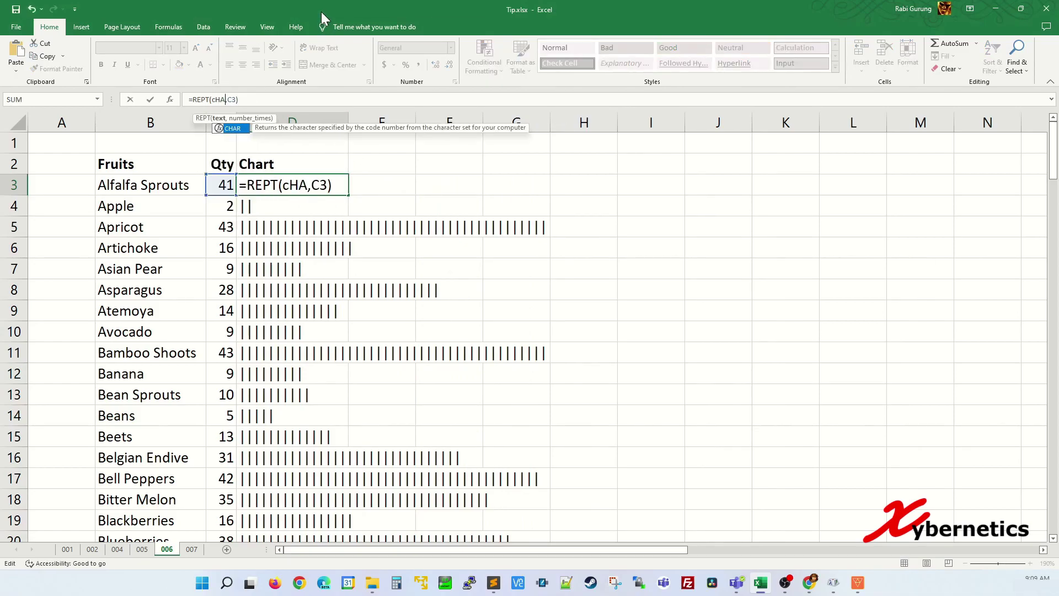
text())
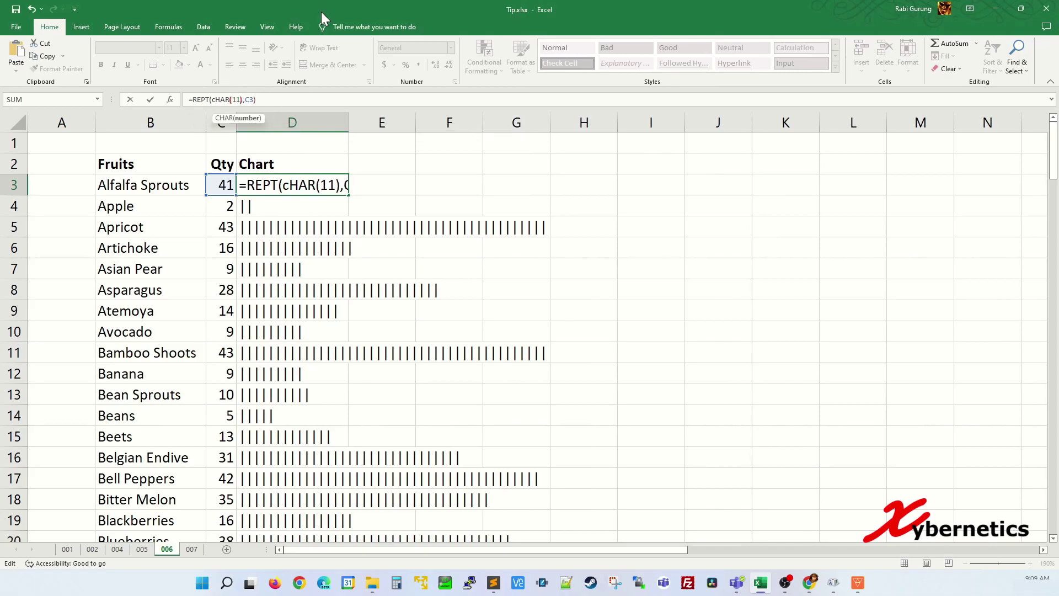
key(BackSpace)
text(0))
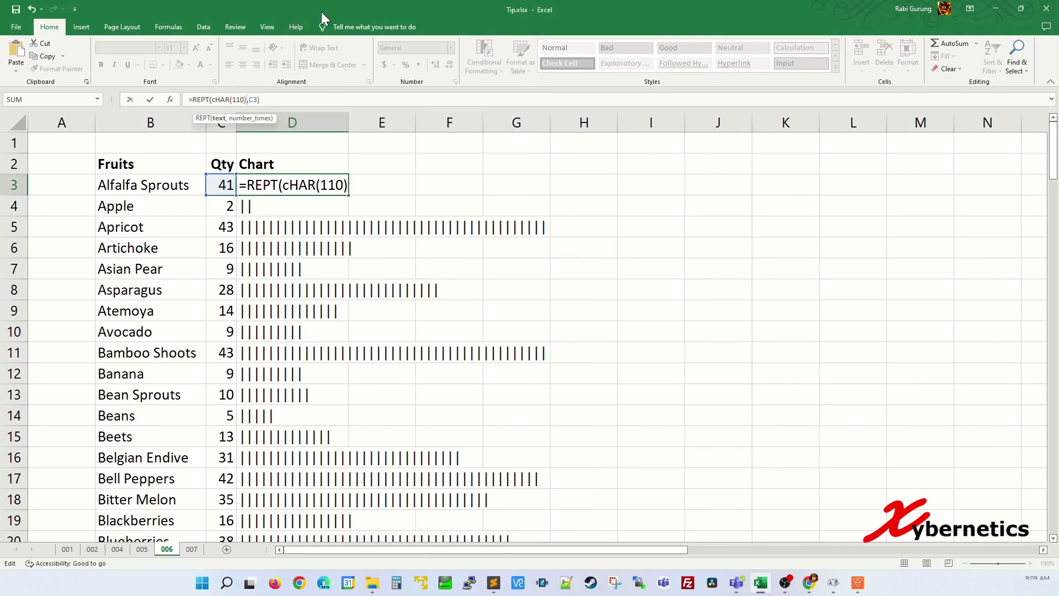
key(Return)
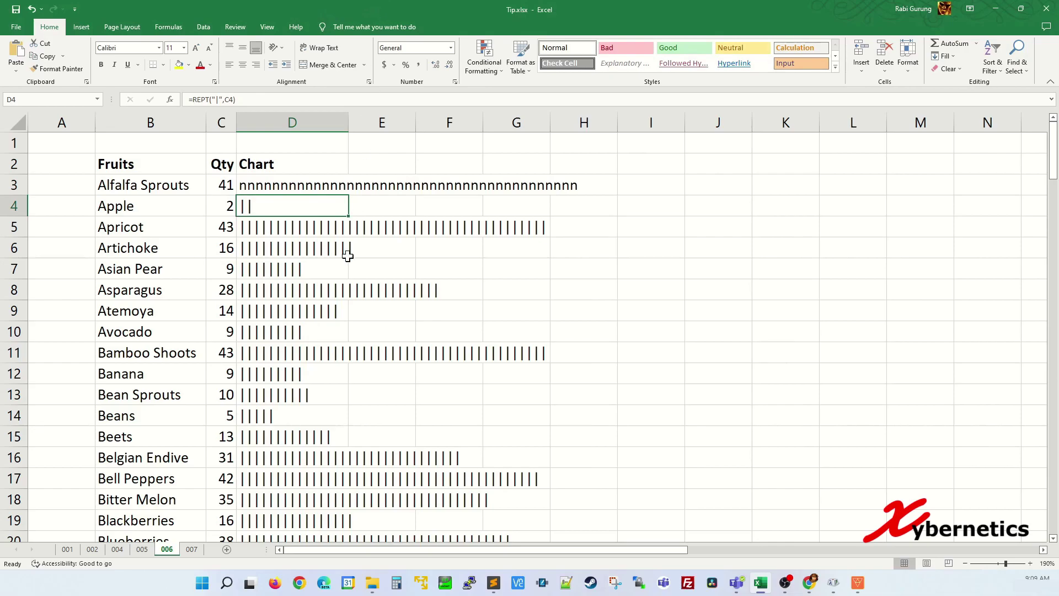
Give D3 the Webdings font and copy it down the Chart column
click(312, 185)
click(159, 49)
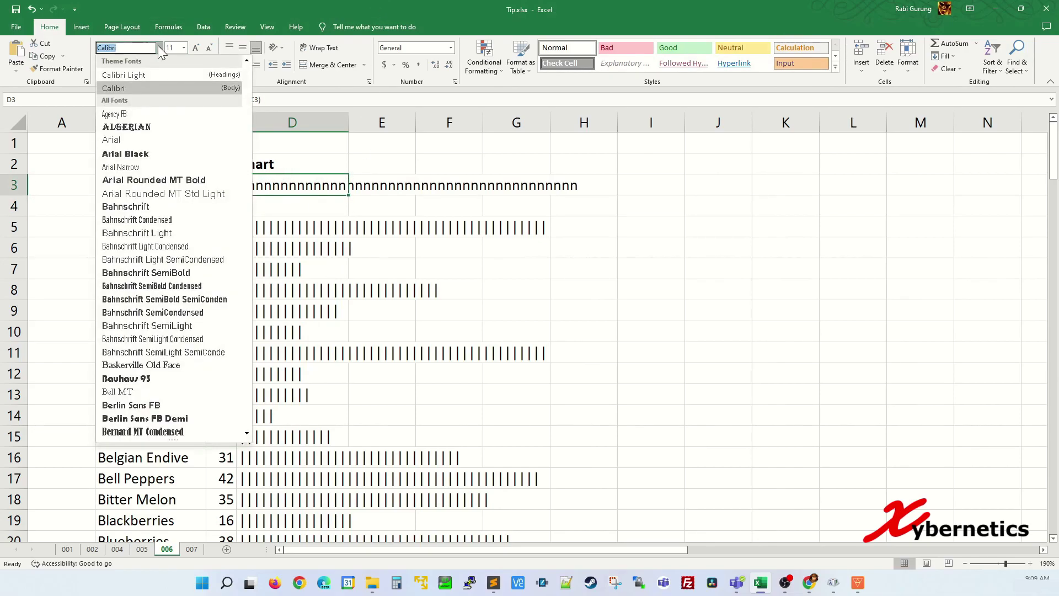
text(Webdings)
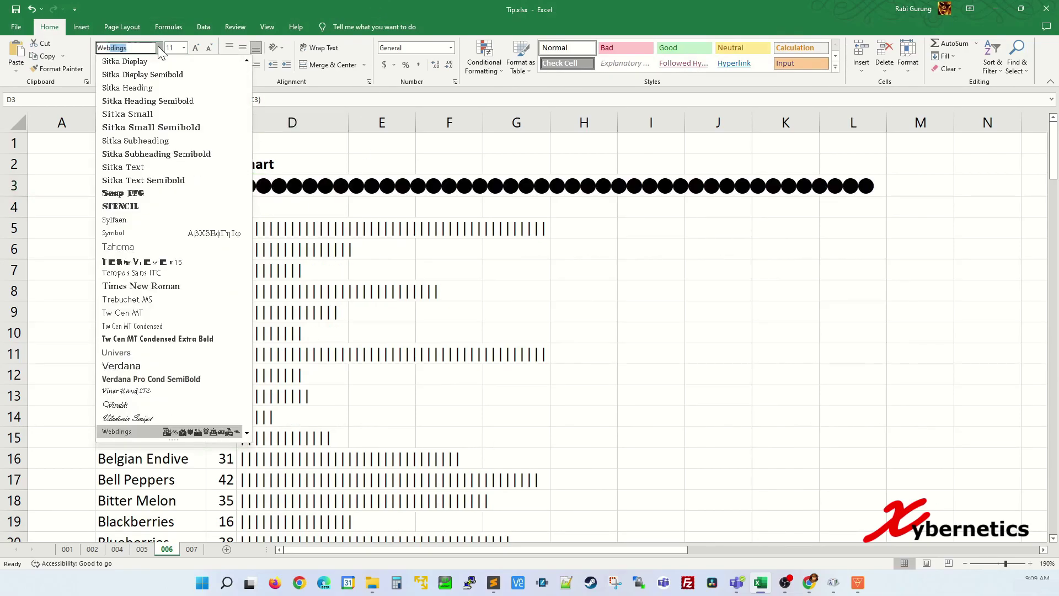
click(197, 429)
click(334, 308)
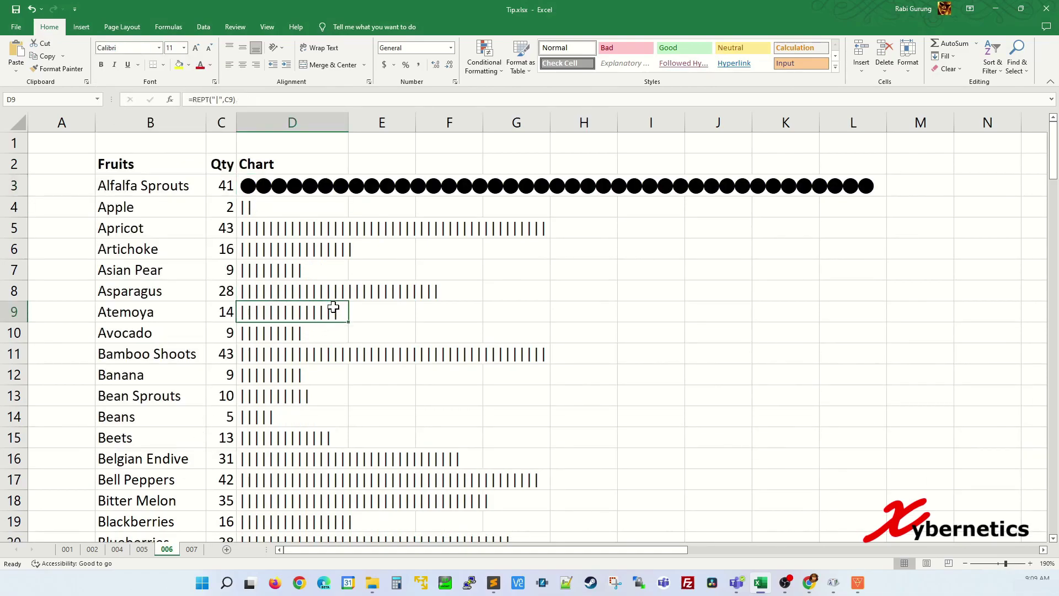
click(331, 191)
double_click(350, 197)
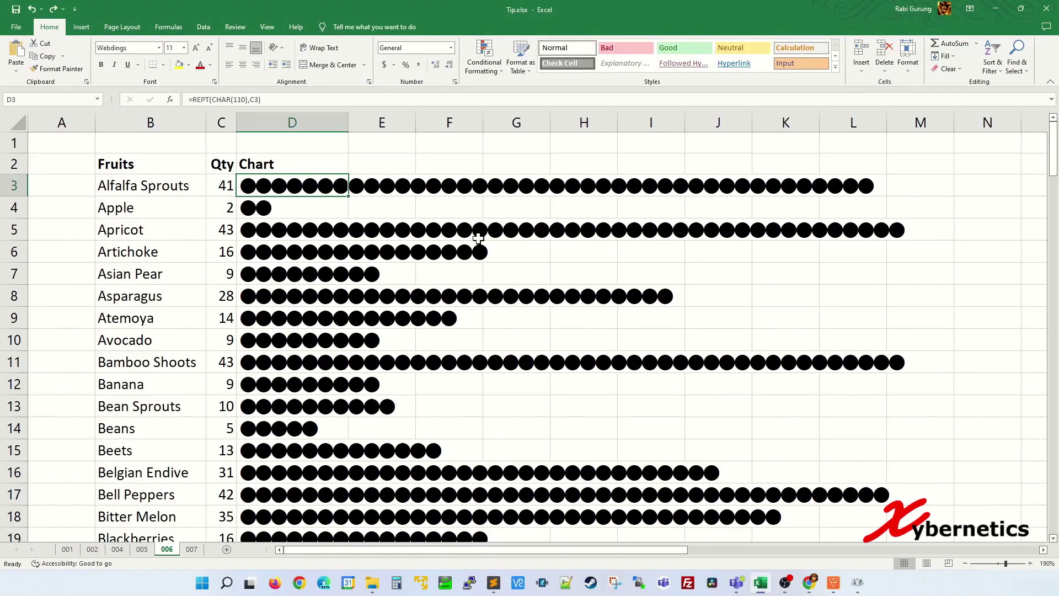
Look up Wingdings glyph character codes in the Character Map app
click(203, 584)
text(char)
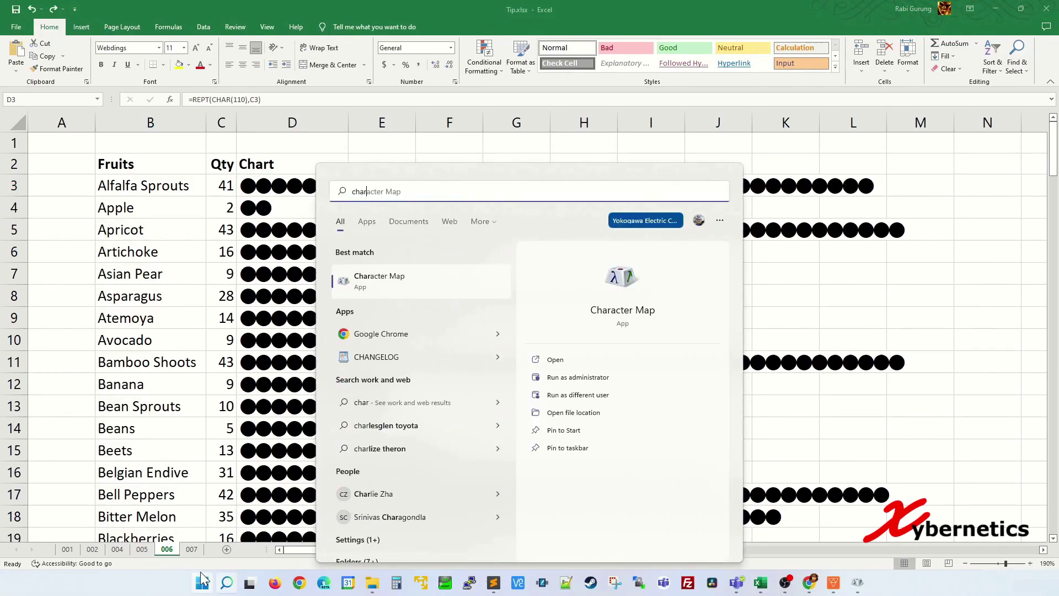
click(203, 580)
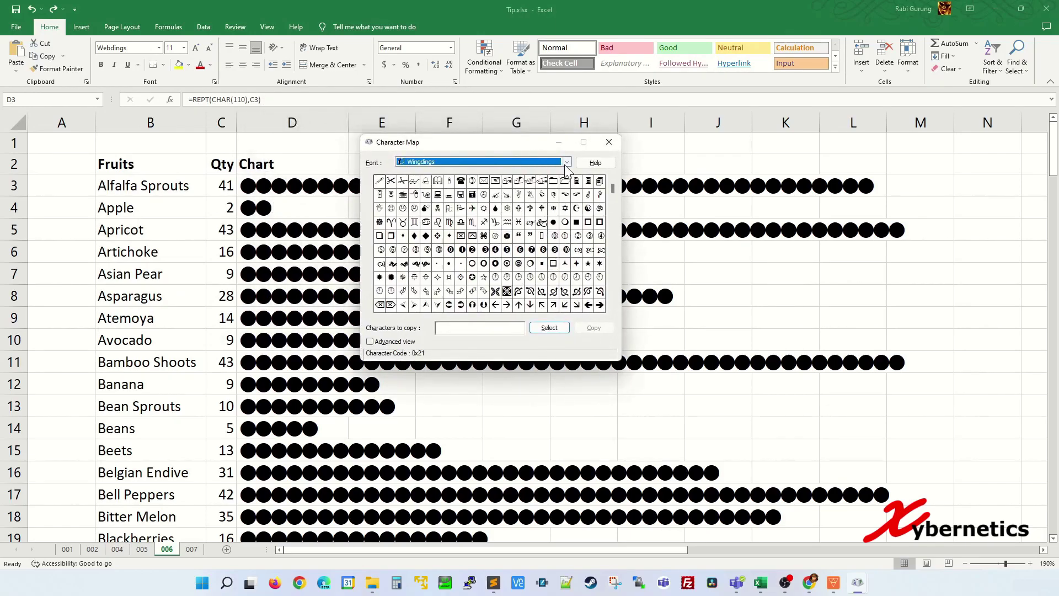
click(566, 162)
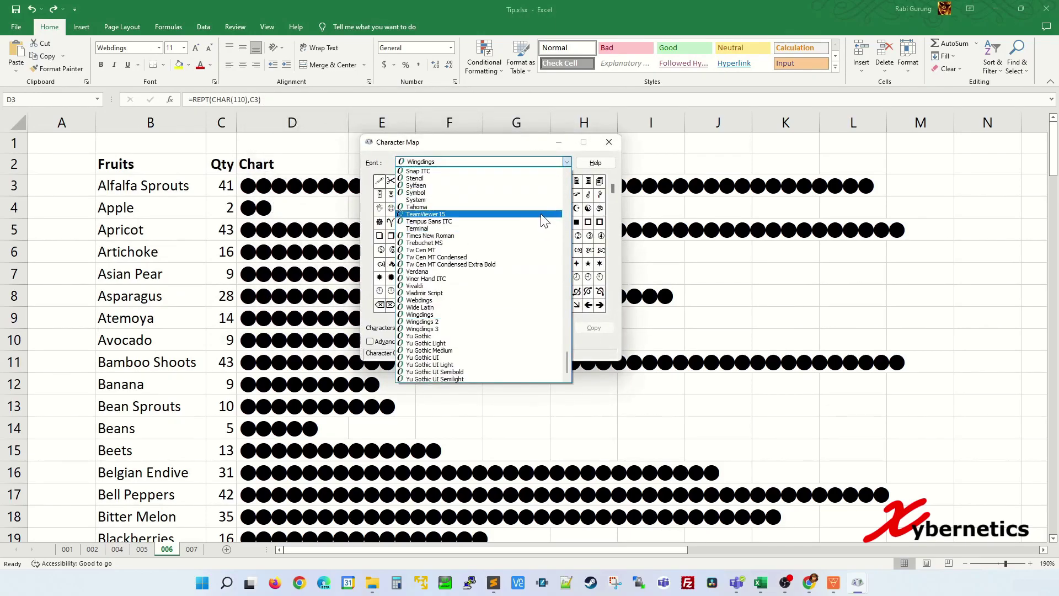
click(457, 315)
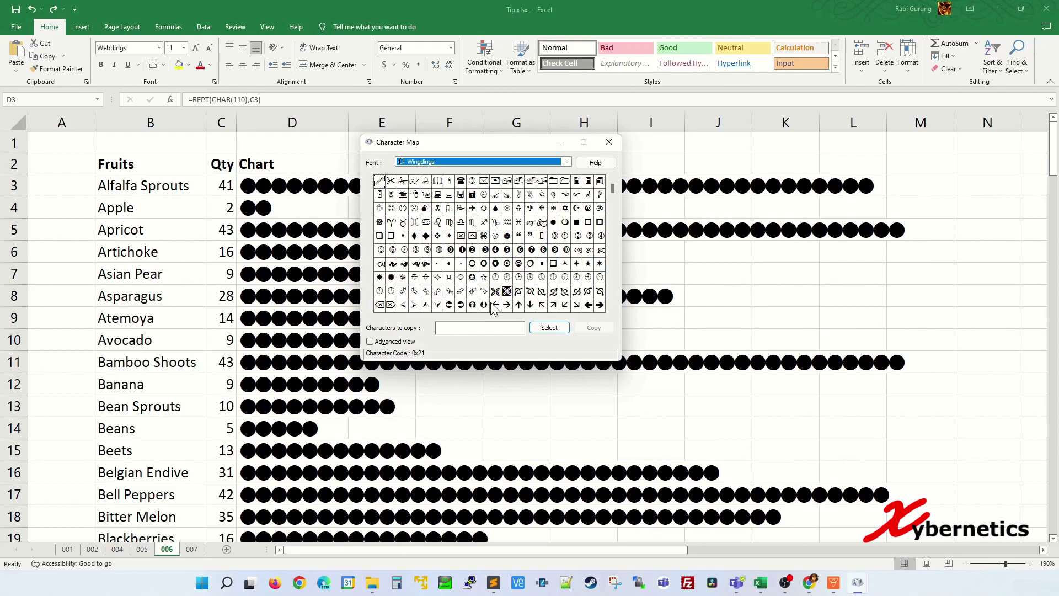
click(507, 263)
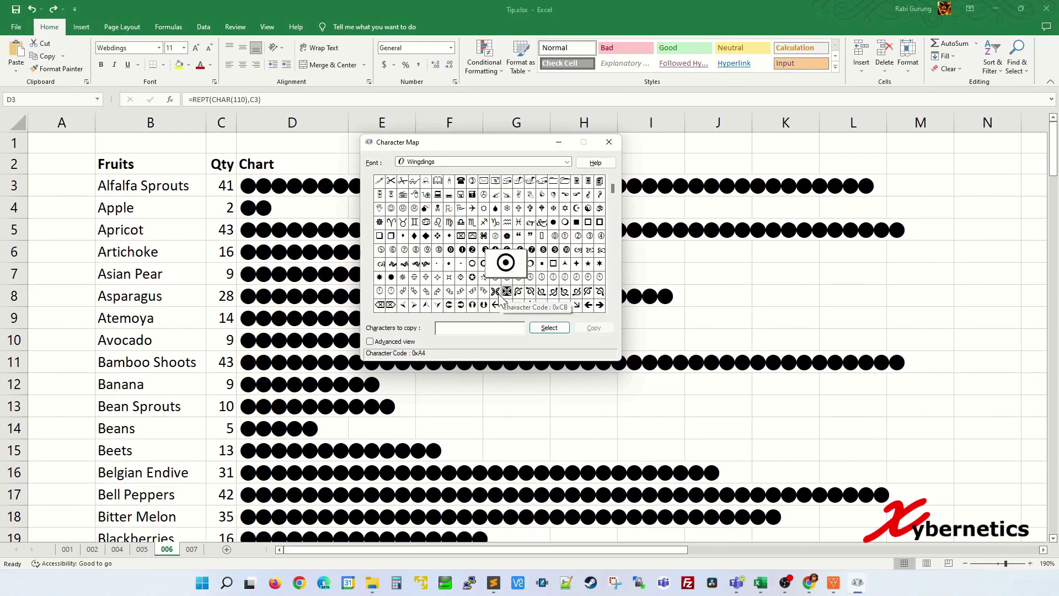
click(498, 292)
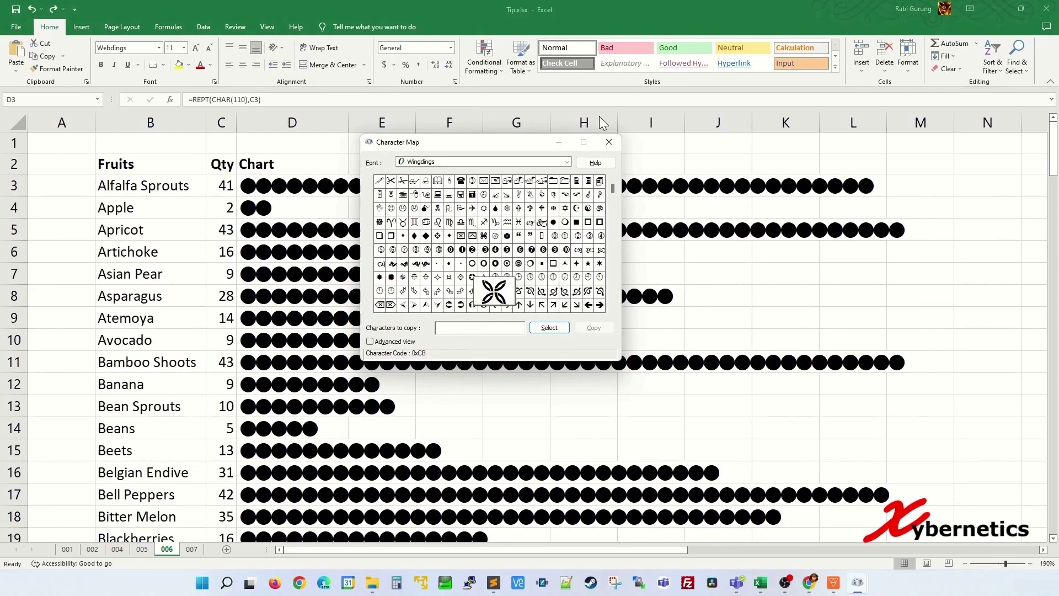
click(561, 141)
Change D3 to =REPT(CHAR(HEX2DEC("CB")),C3) in Wingdings and fill it down column D
click(236, 99)
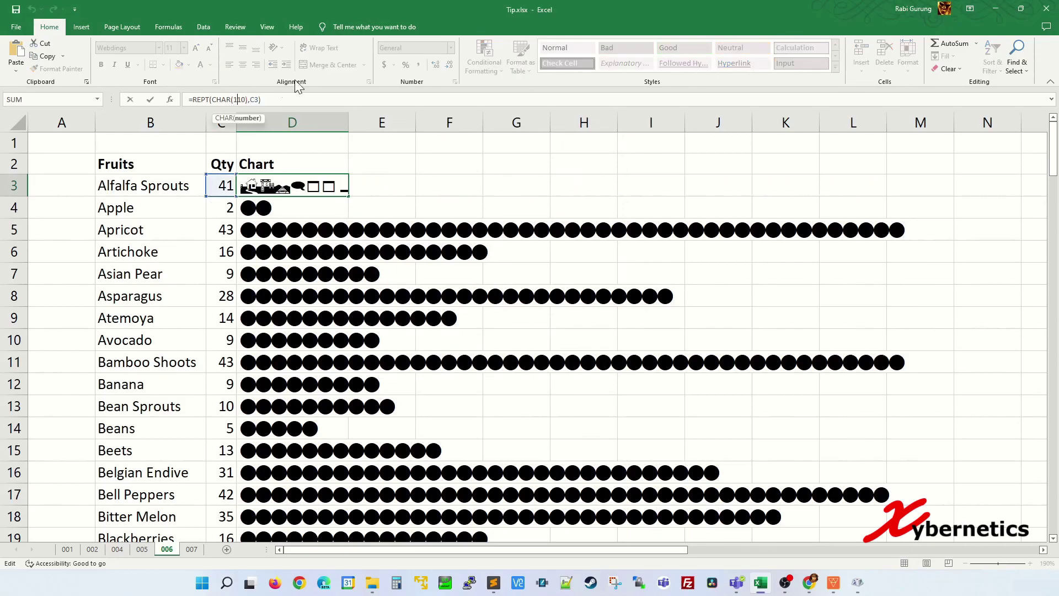
key(BackSpace)
key(BackSpace)
key(BackSpace)
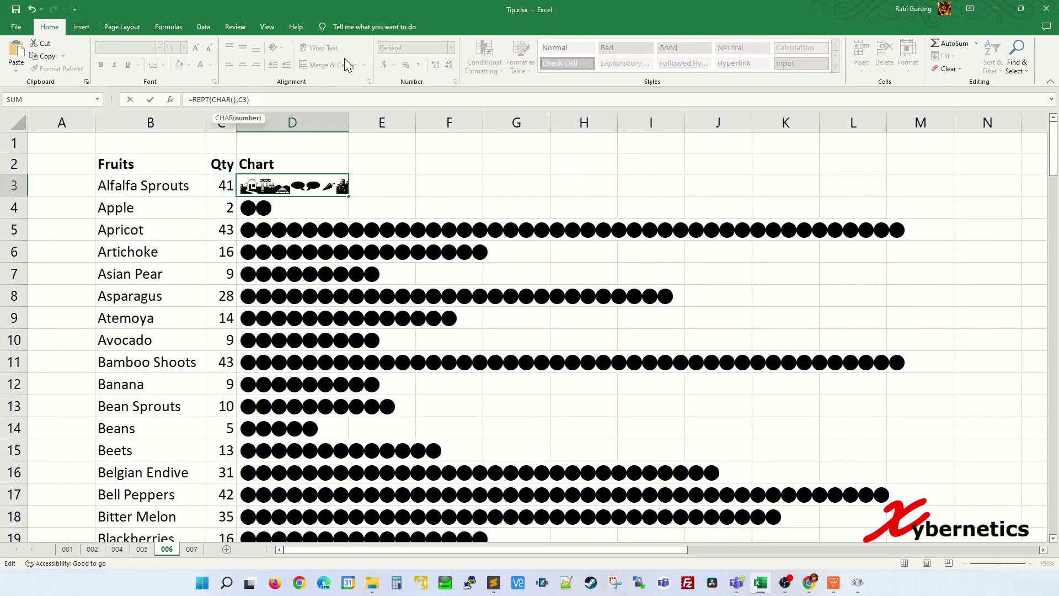
text(HEX2DEC)
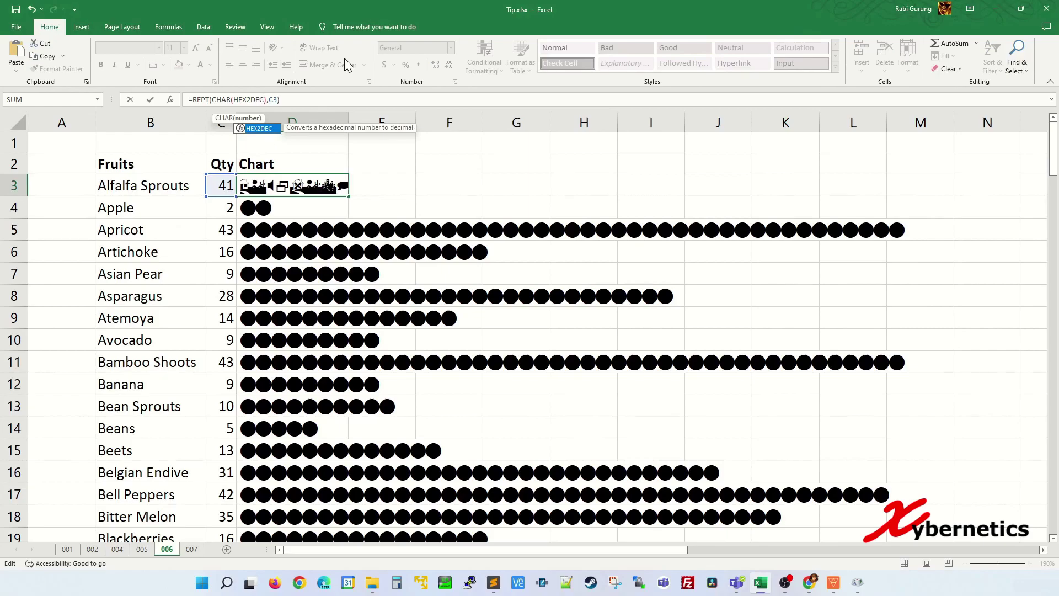
text((")
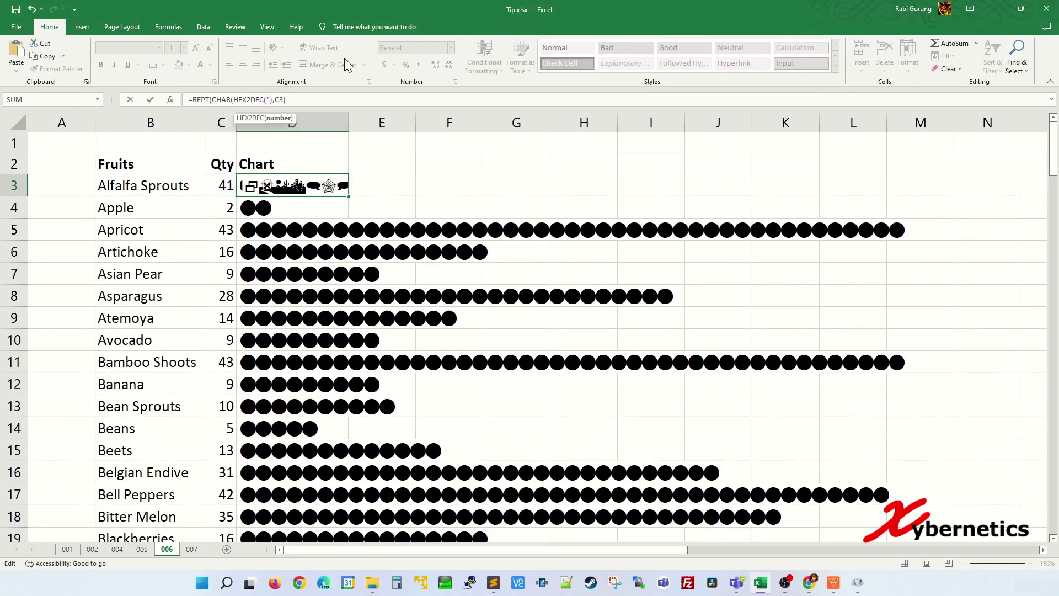
text(CB")
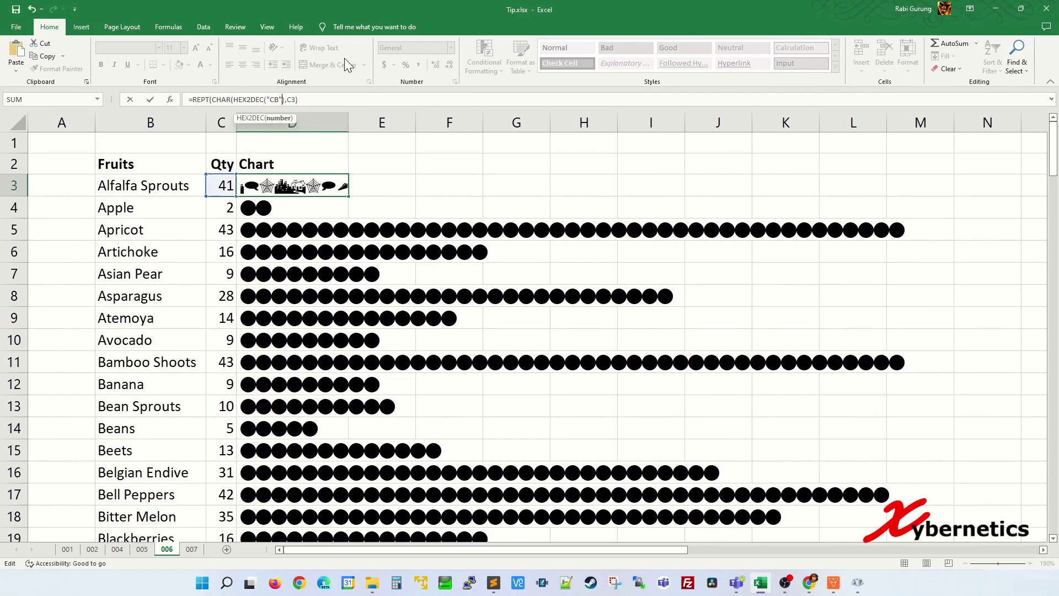
text())
key(ctrl+Return)
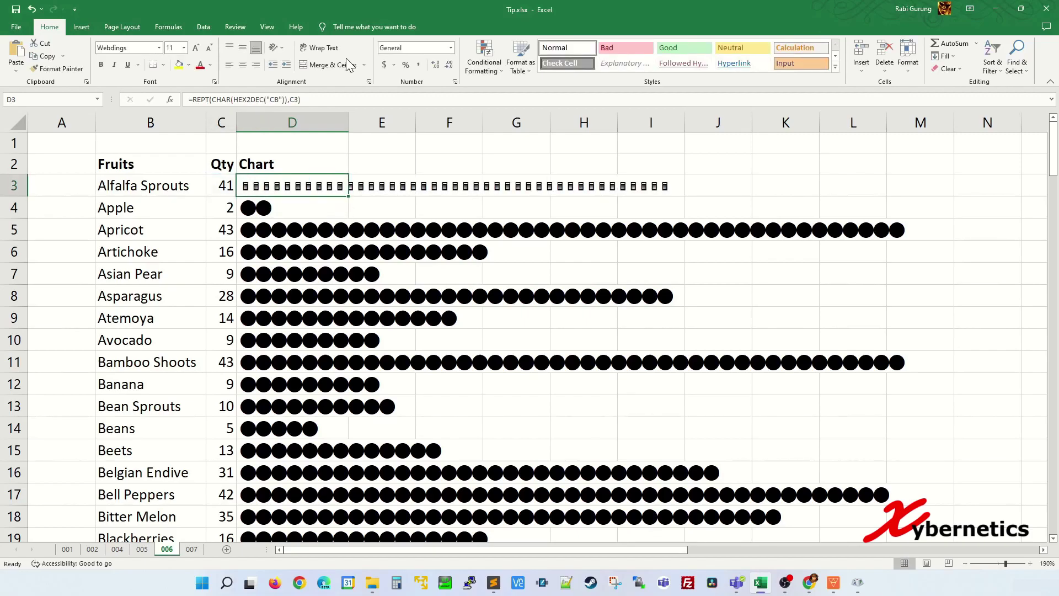
click(159, 47)
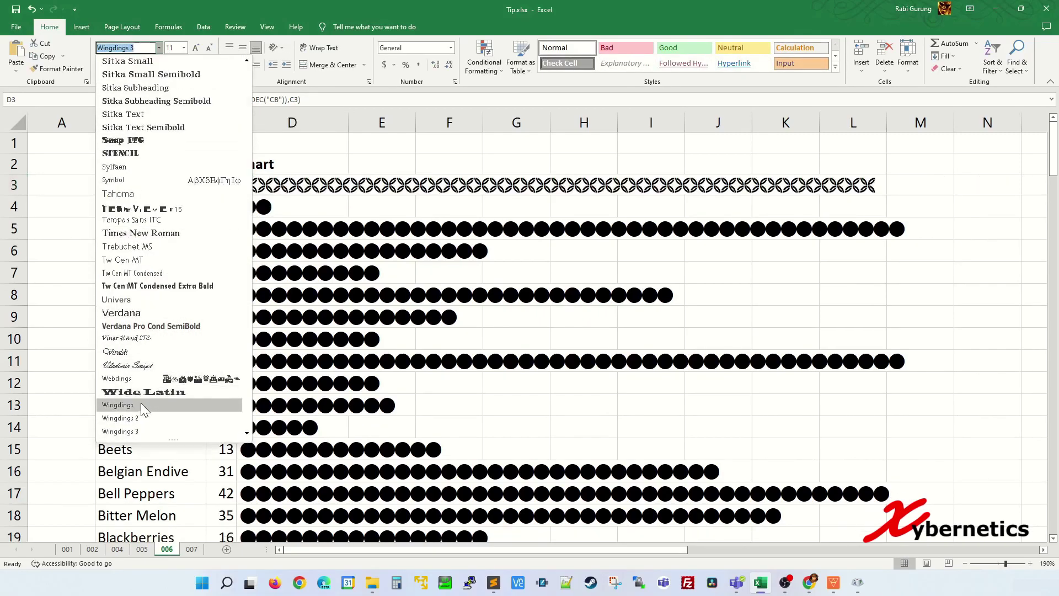
click(141, 402)
click(381, 342)
click(331, 191)
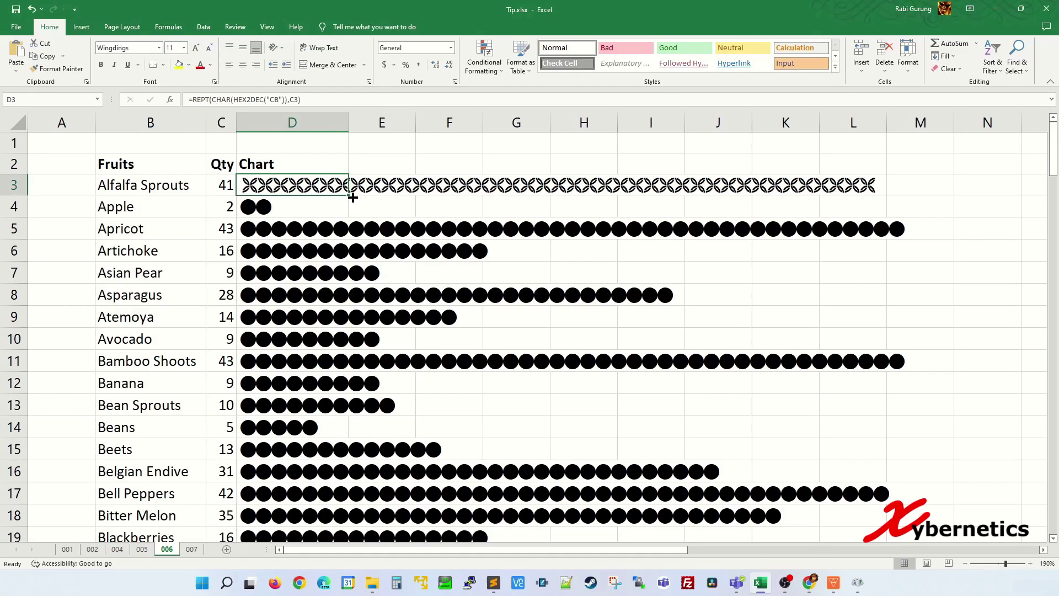
double_click(347, 194)
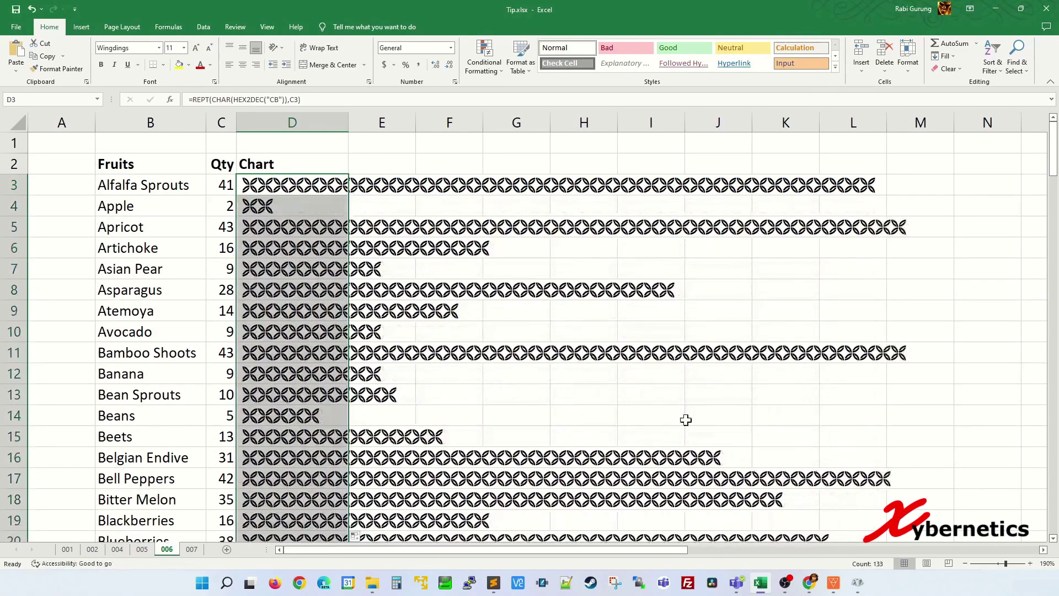
Check the circled 8 and airplane glyph codes in Character Map
click(856, 582)
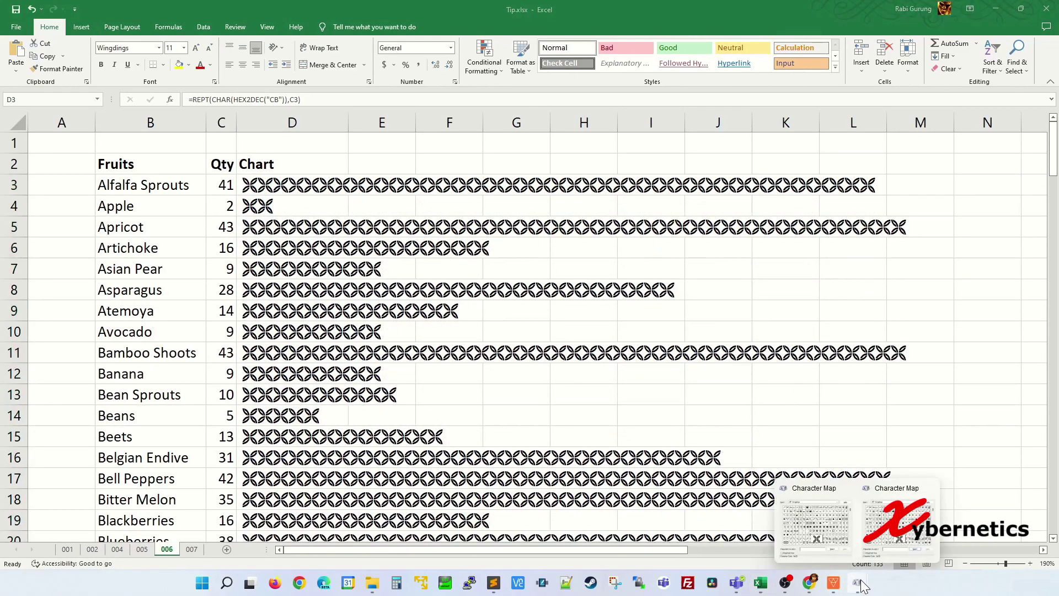
click(894, 525)
click(492, 223)
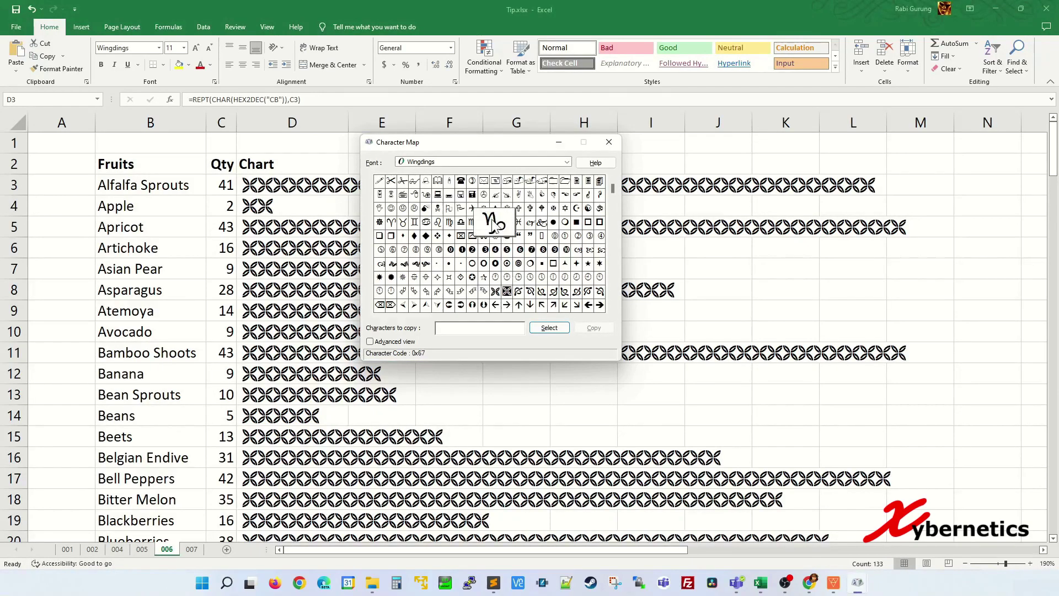
click(416, 250)
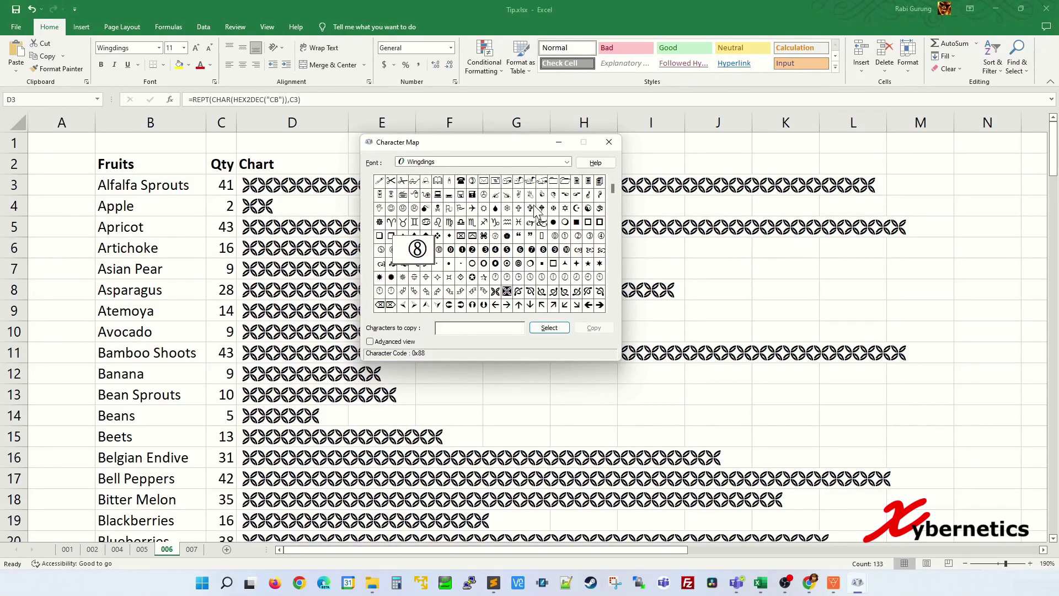
click(473, 208)
key(alt+Tab)
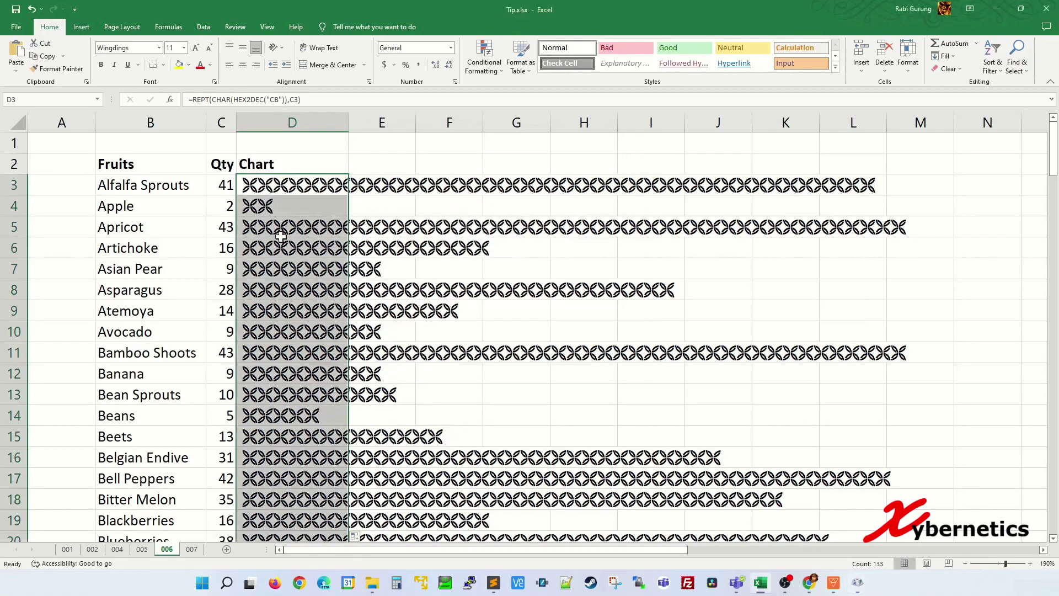
Replace the hex code in D3 with "51" and fill the formula down column D
click(275, 182)
double_click(276, 99)
key(BackSpace)
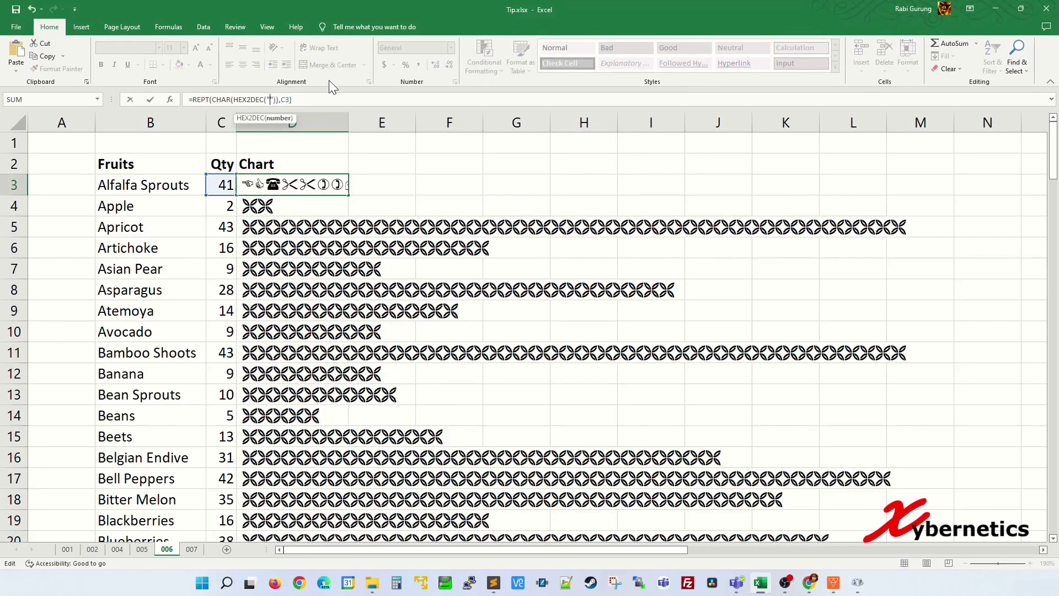
text(51)
key(Return)
key(Up)
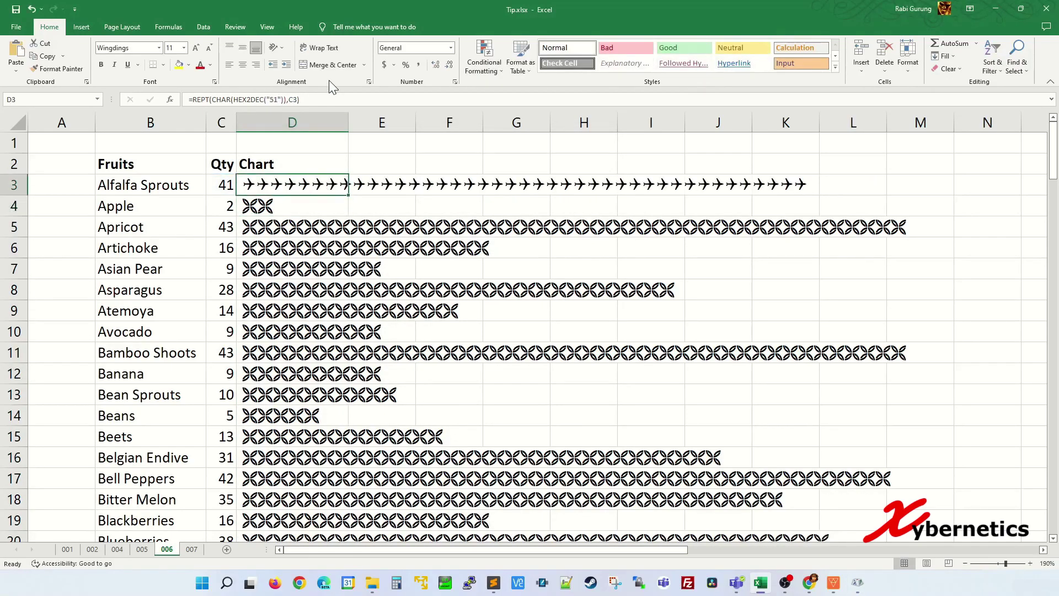
double_click(348, 194)
Set D3 to Wingdings 2 and fill it down column D to show boxed-x bars
click(329, 184)
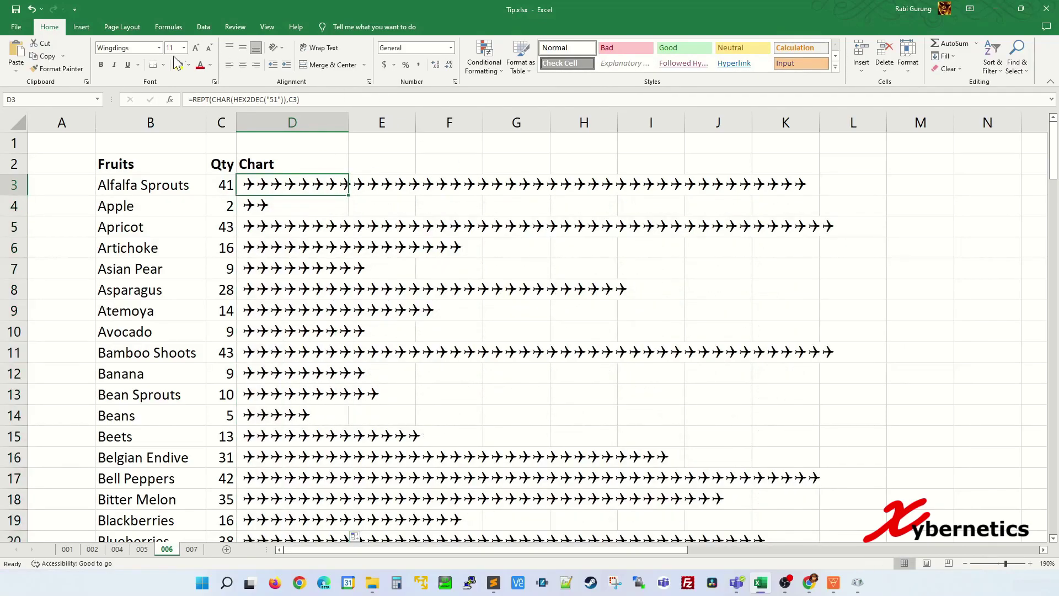
click(159, 48)
click(122, 393)
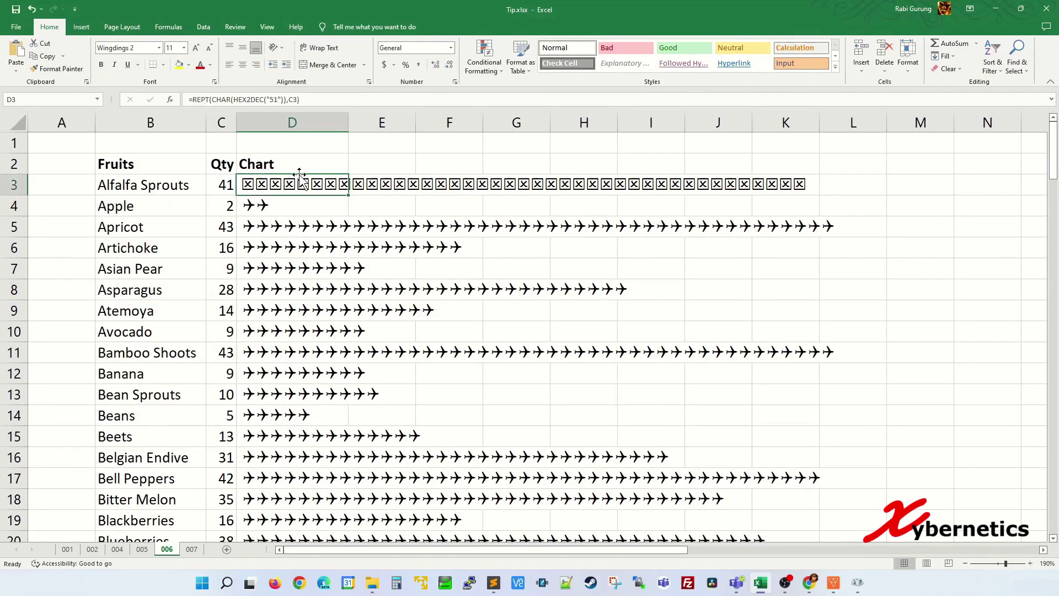
double_click(348, 194)
click(529, 232)
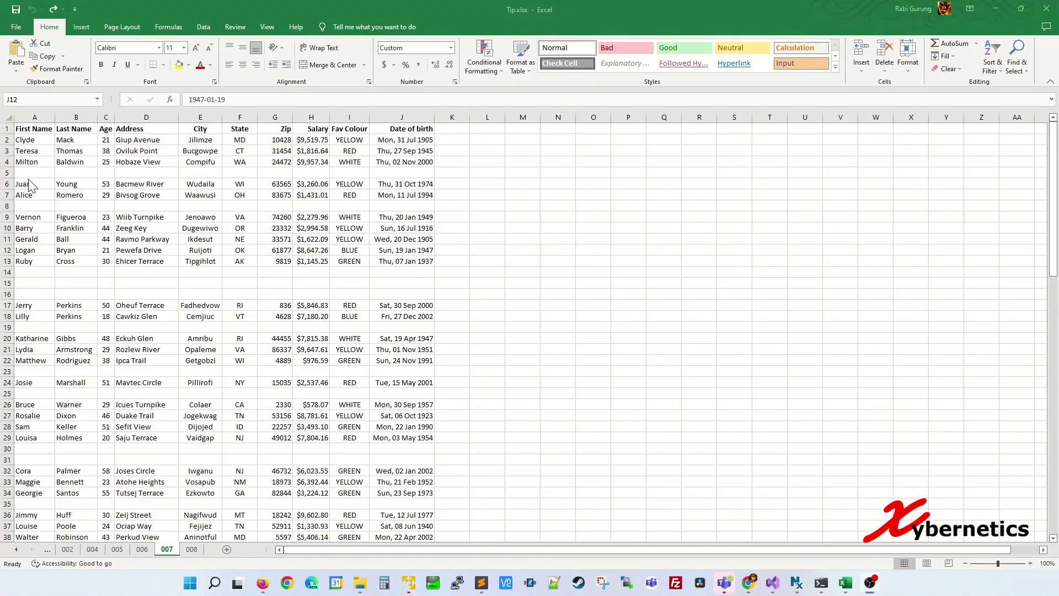
Delete blank rows 5, 7 and 12–14 from the people table
click(8, 173)
right_click(10, 174)
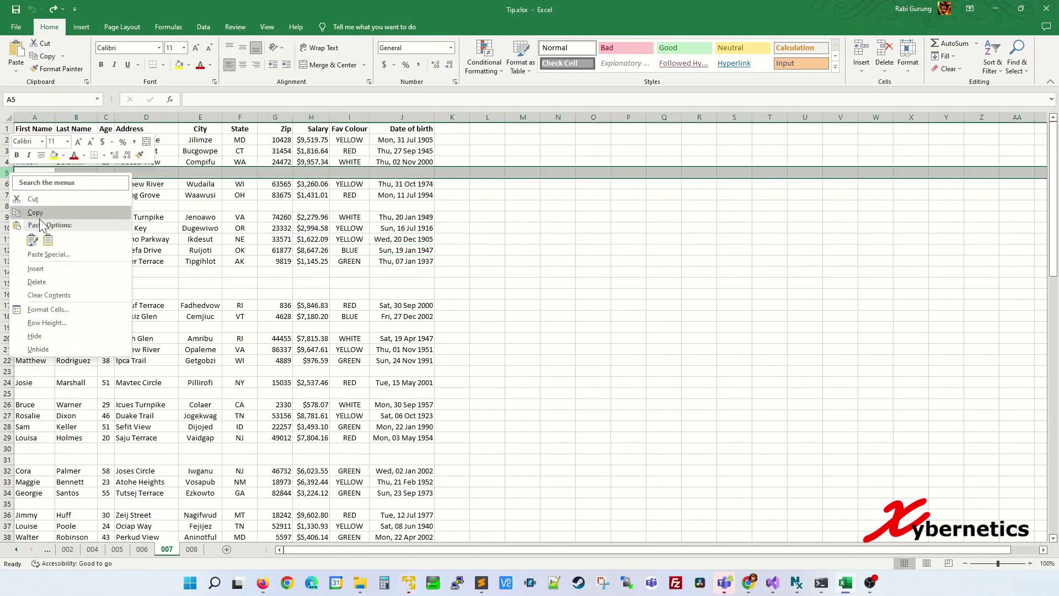
click(36, 281)
right_click(10, 195)
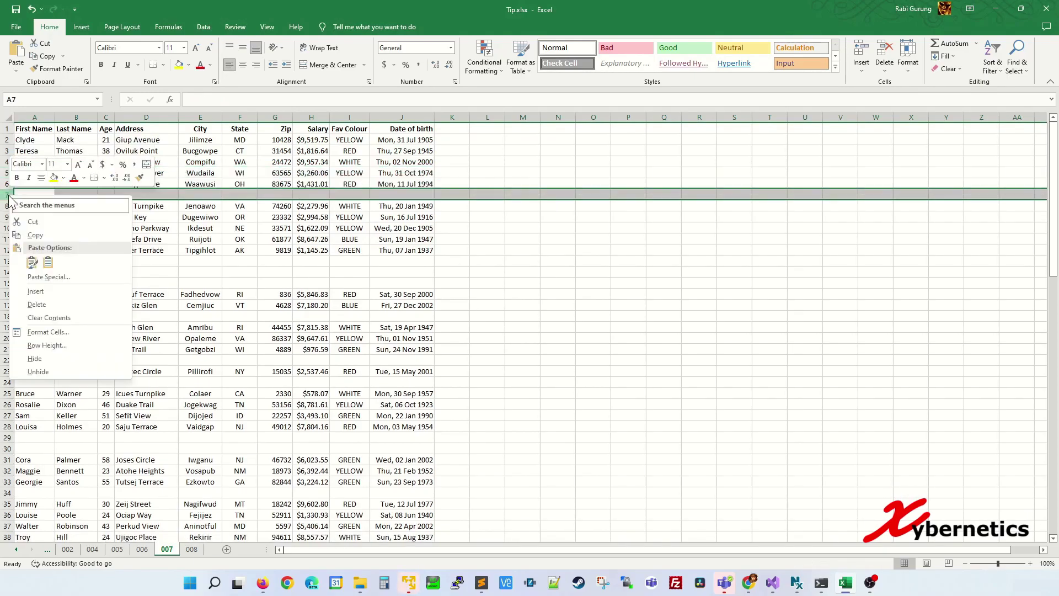
click(36, 304)
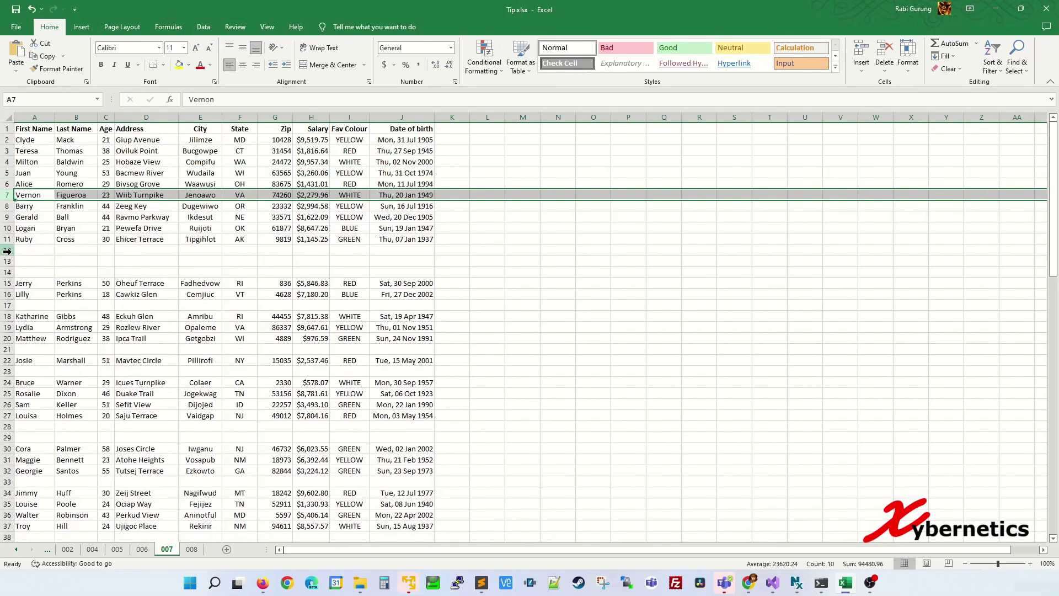
drag(8, 251, 10, 270)
right_click(10, 270)
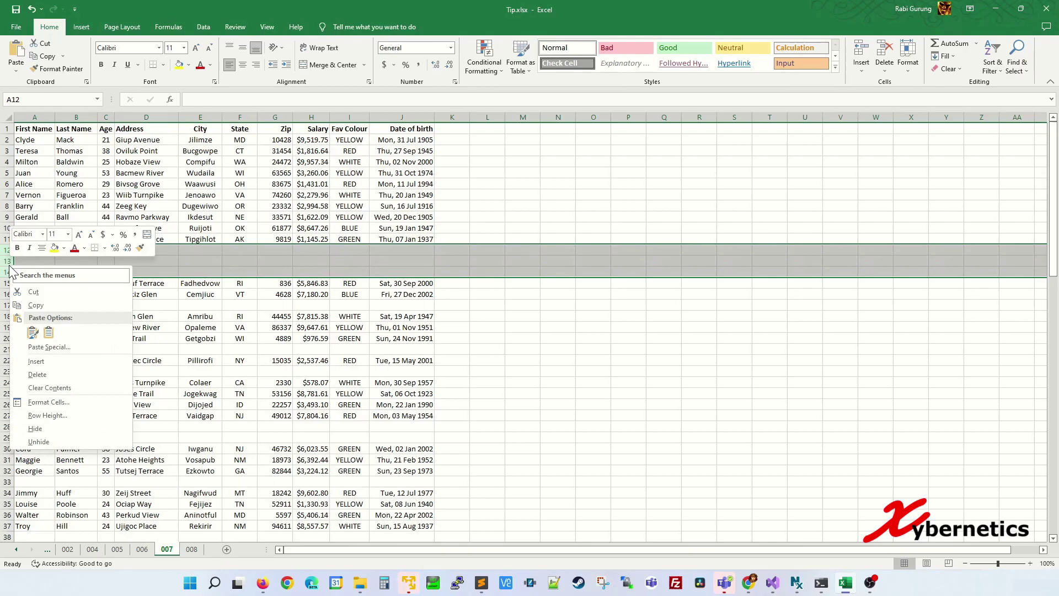
click(37, 375)
Undo the row deletions and select a cell inside the table
scroll(133, 297, down, 20)
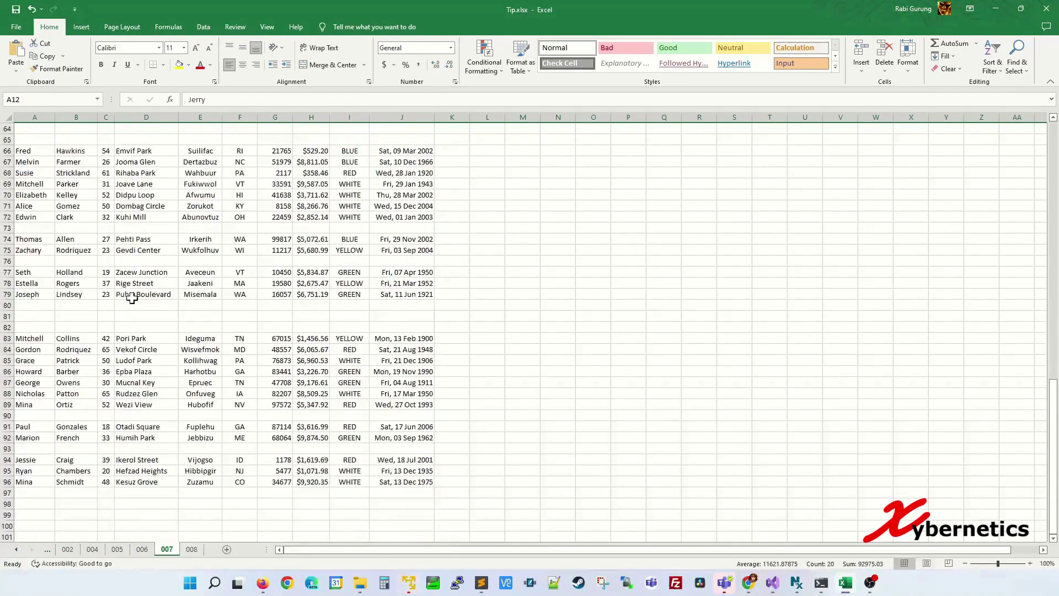
scroll(132, 298, up, 20)
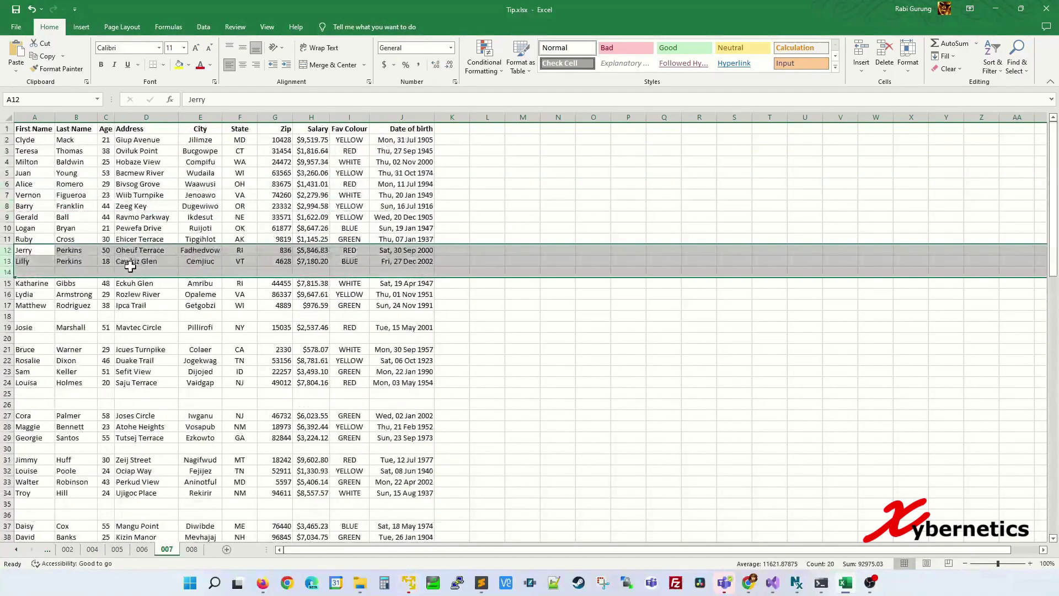
key(ctrl+z)
key(ctrl+z)
key(ctrl+z)
click(143, 218)
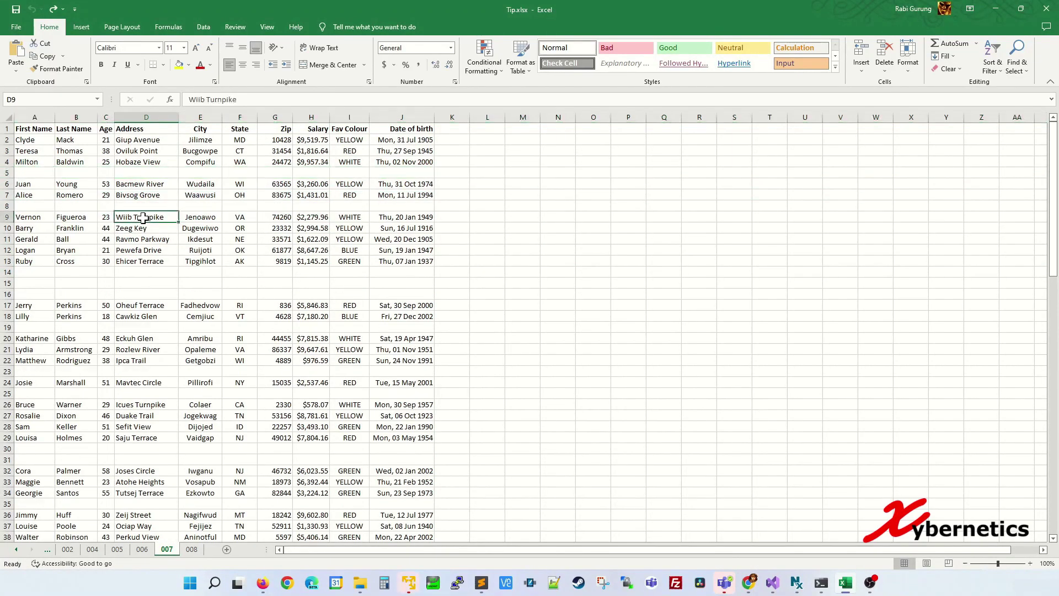
click(212, 240)
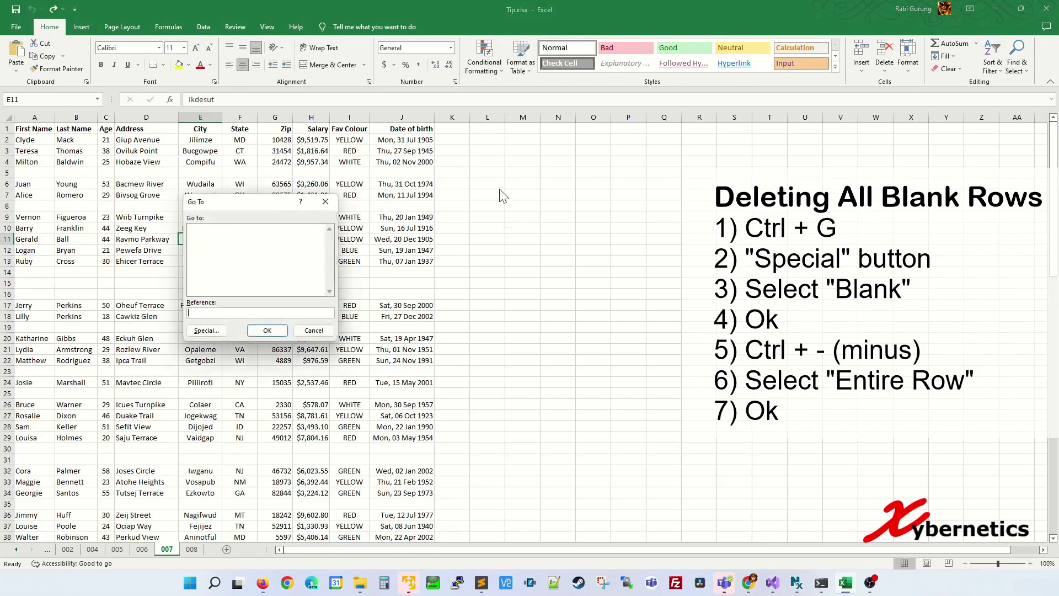
Select all blank cells in the table using Go To Special, Blanks
key(ctrl+g)
click(206, 331)
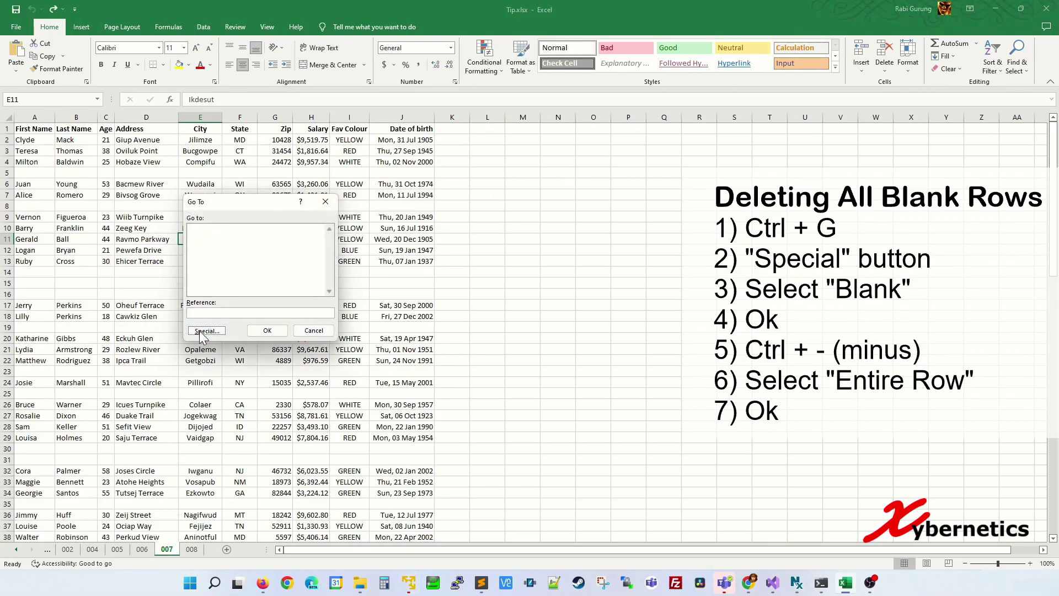
click(190, 286)
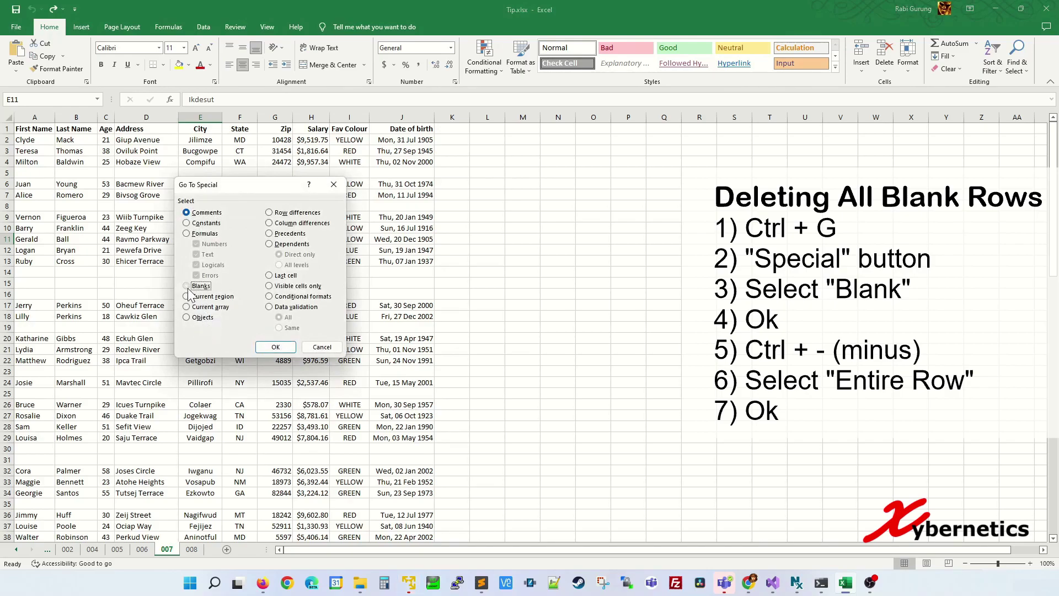
click(276, 347)
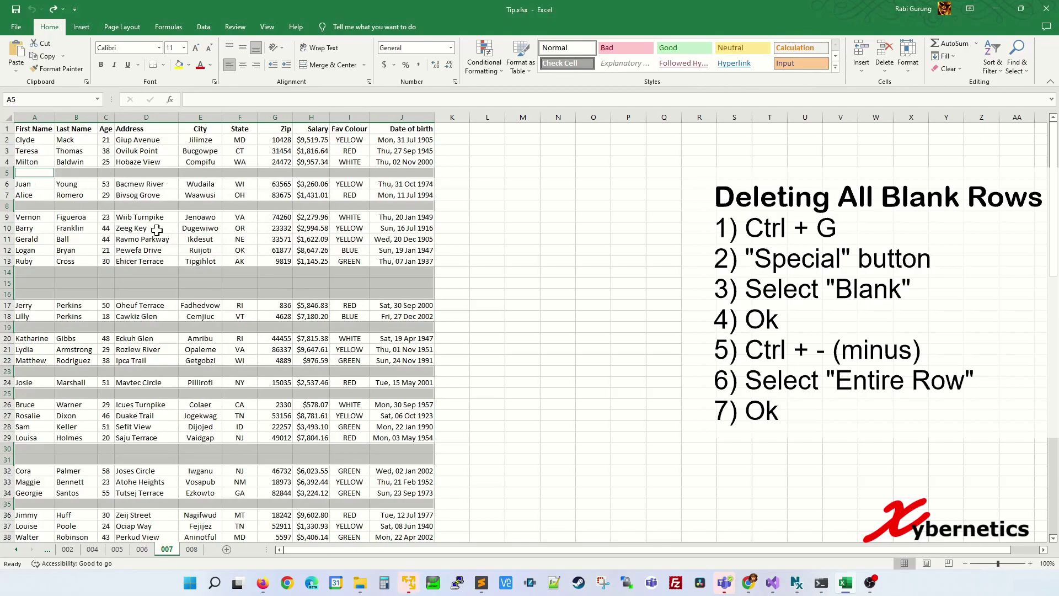
Delete the entire rows containing the selected blank cells
key(ctrl+minus)
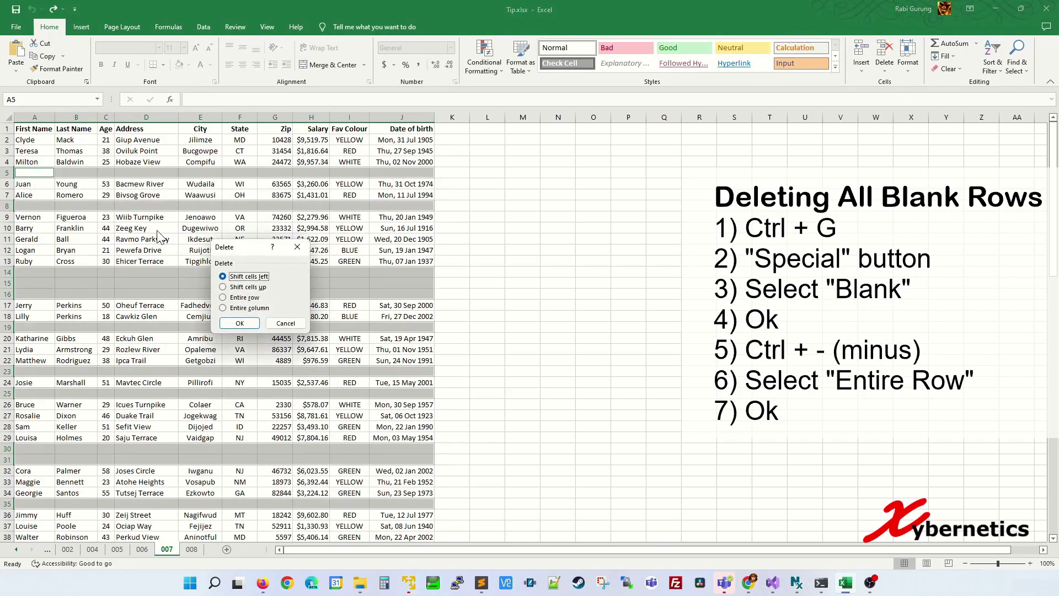
click(241, 299)
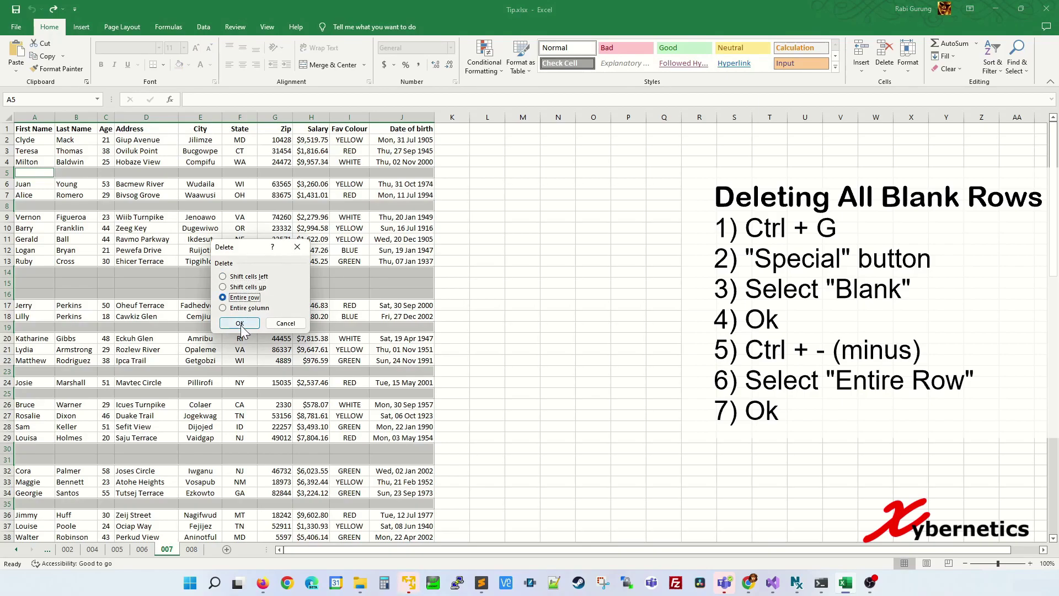
click(240, 324)
click(267, 261)
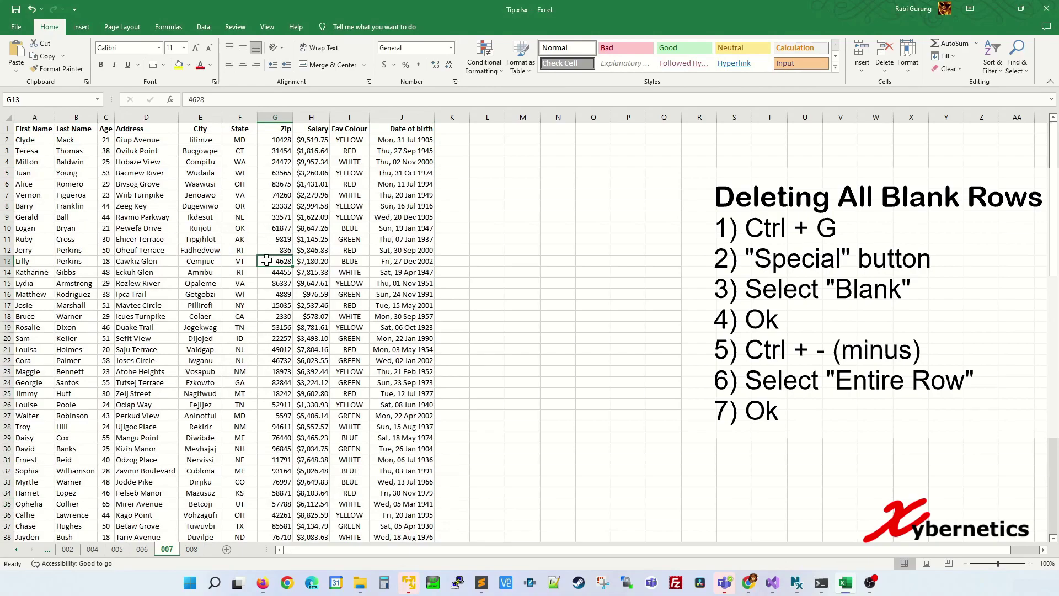
scroll(266, 261, down, 5)
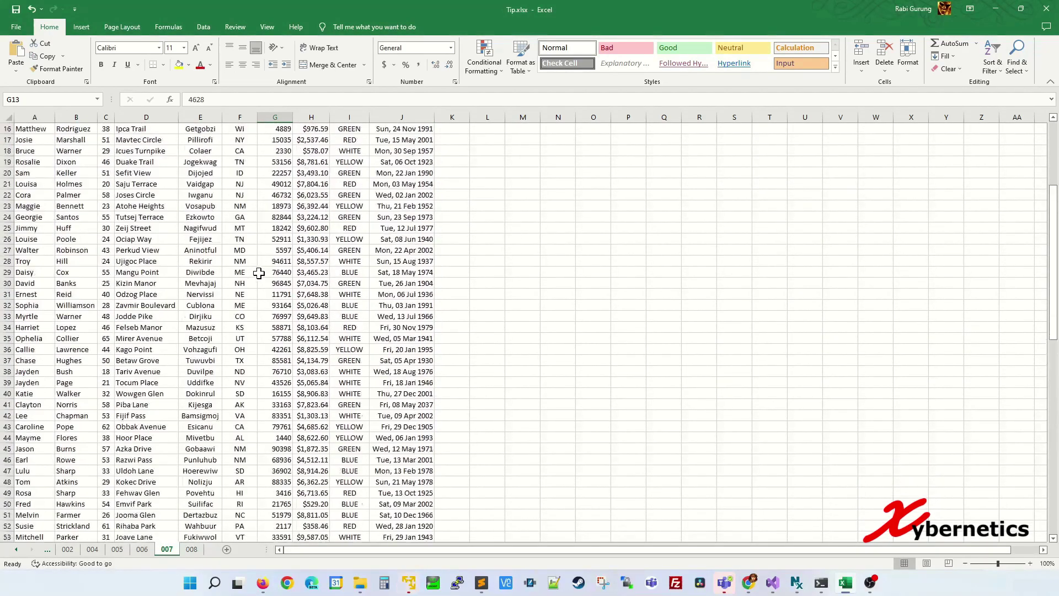
scroll(259, 273, up, 5)
click(242, 253)
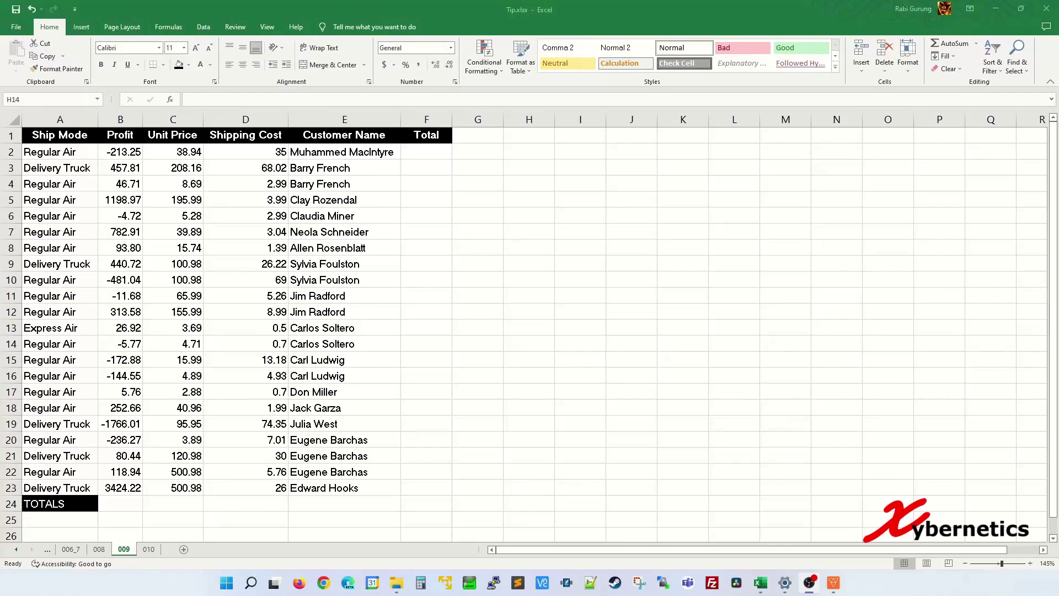
click(429, 170)
text(=sum()
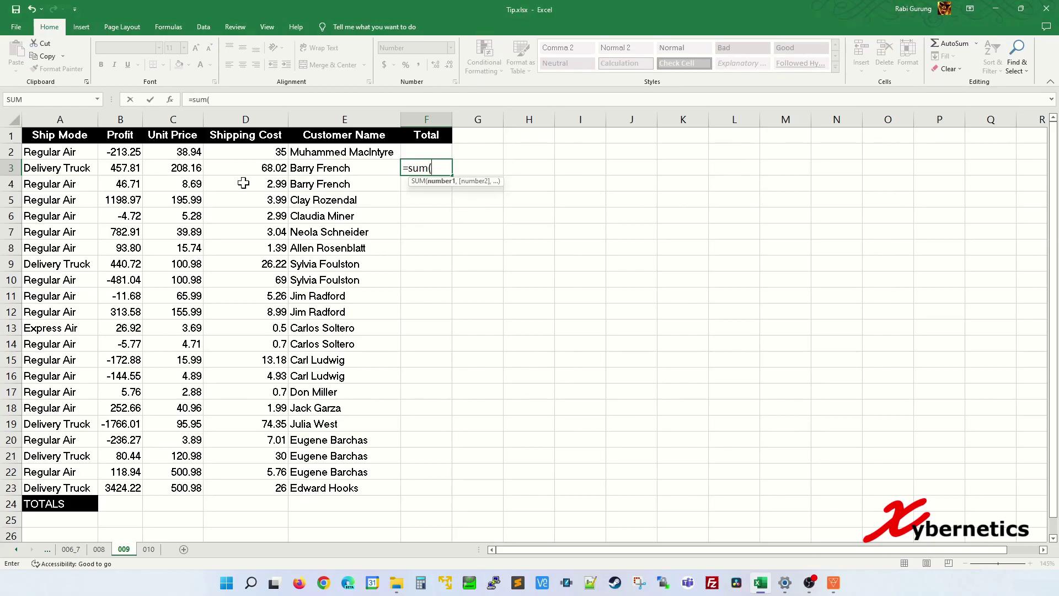
drag(128, 169, 265, 164)
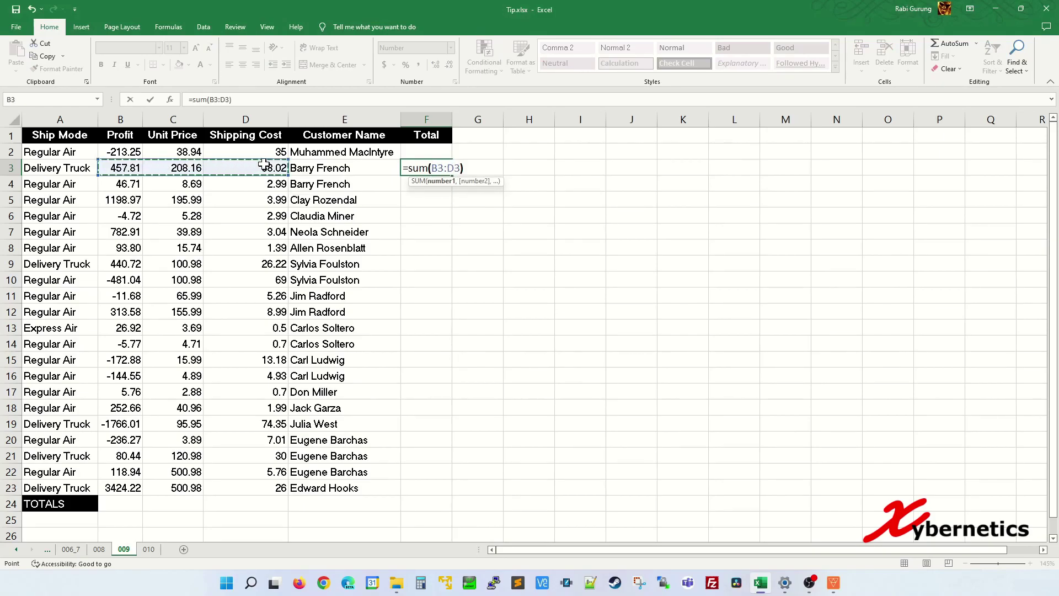
key(Return)
click(500, 198)
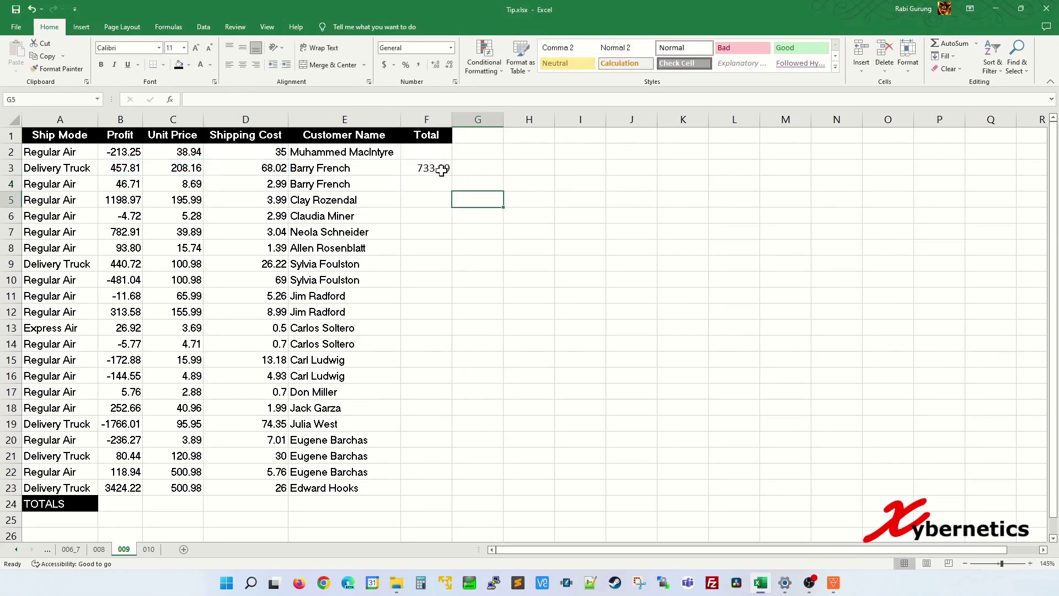
click(442, 171)
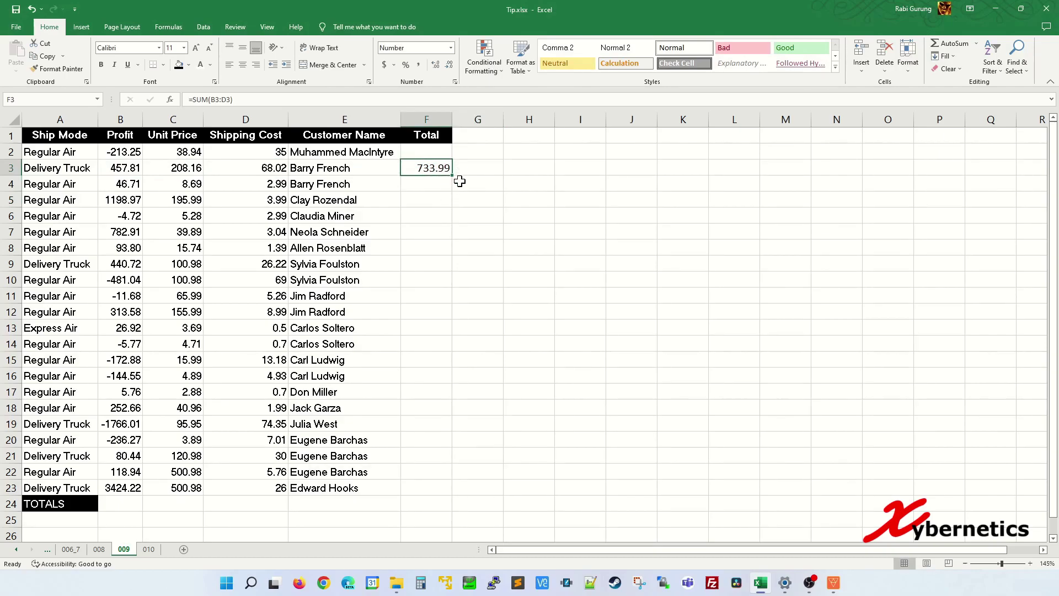
key(ctrl+c)
key(shift+Down)
key(ctrl+v)
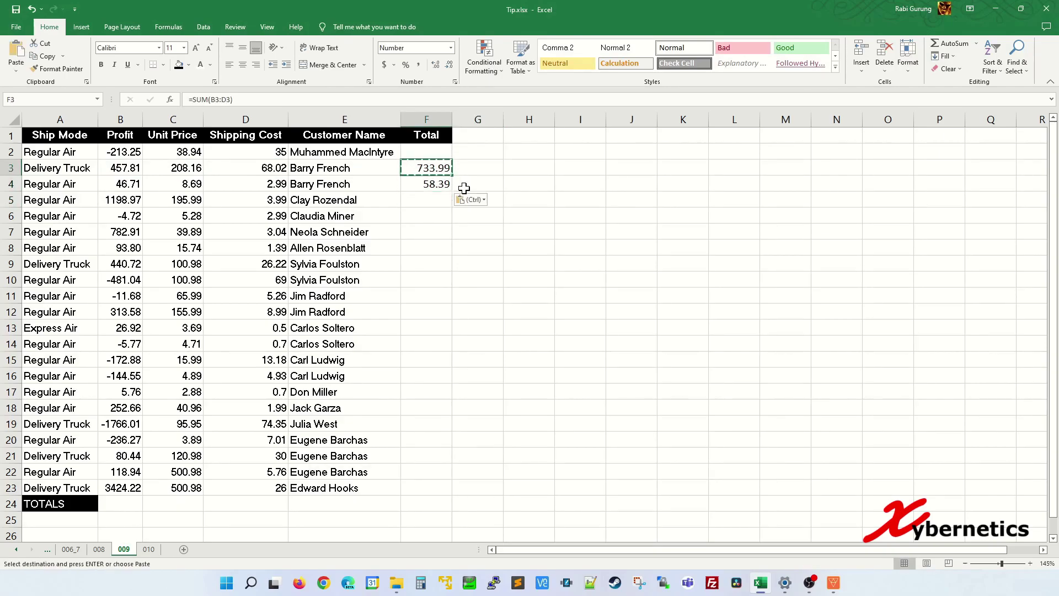
key(Delete)
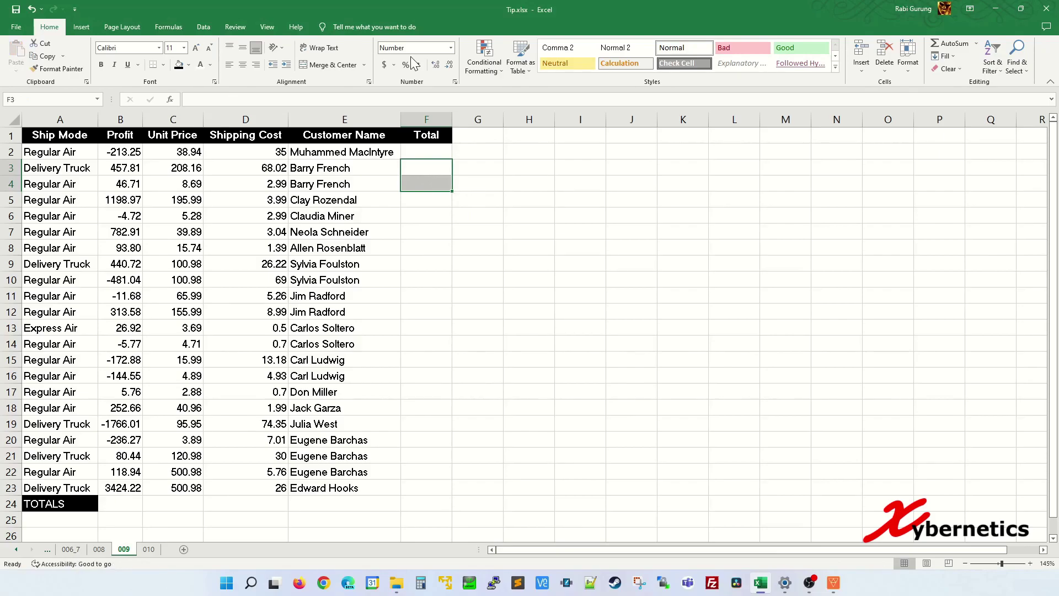
click(481, 169)
click(438, 166)
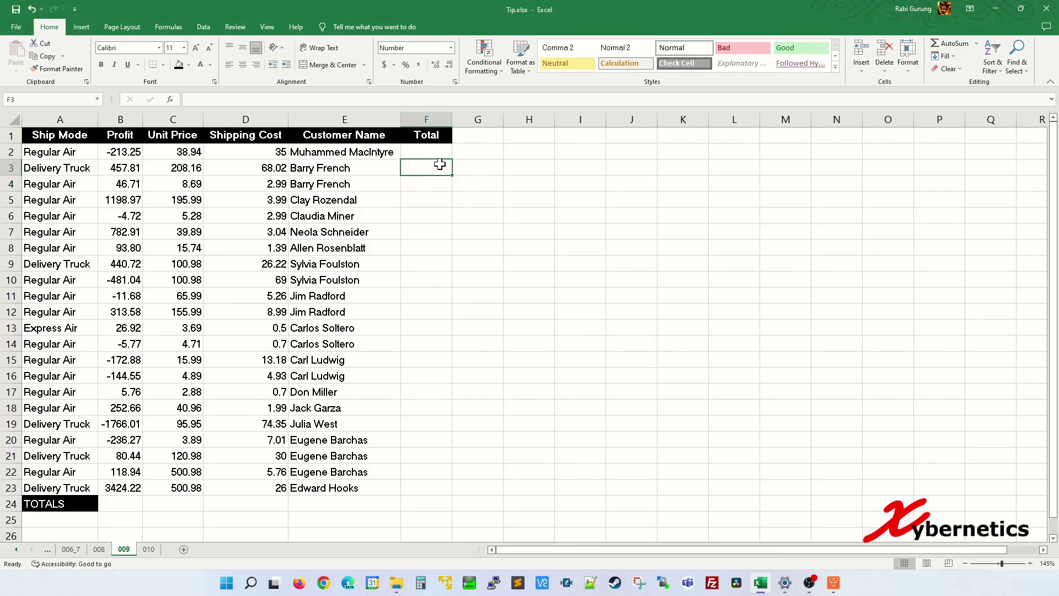
click(960, 47)
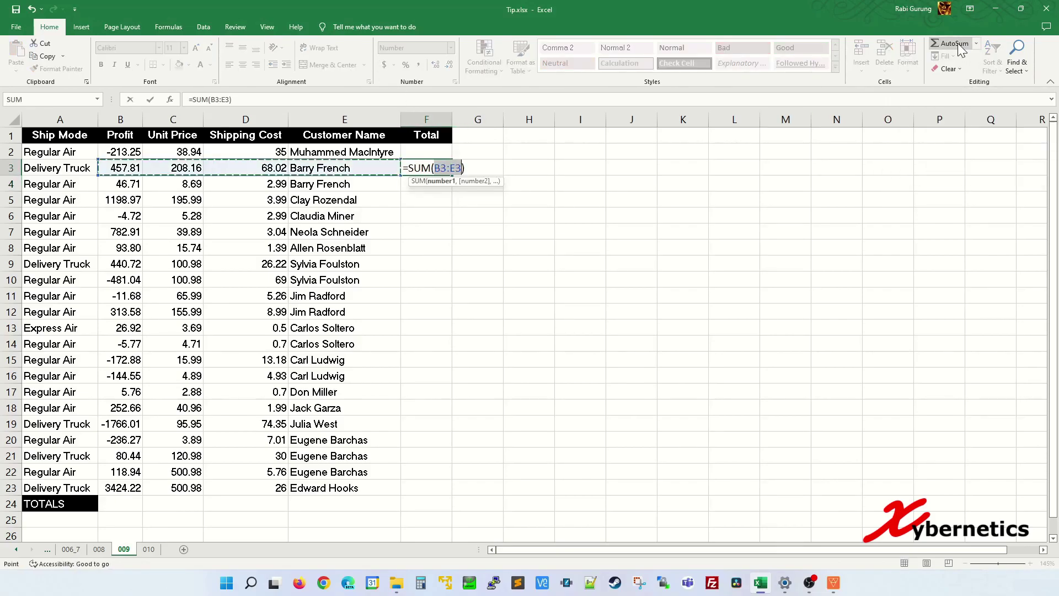
key(Return)
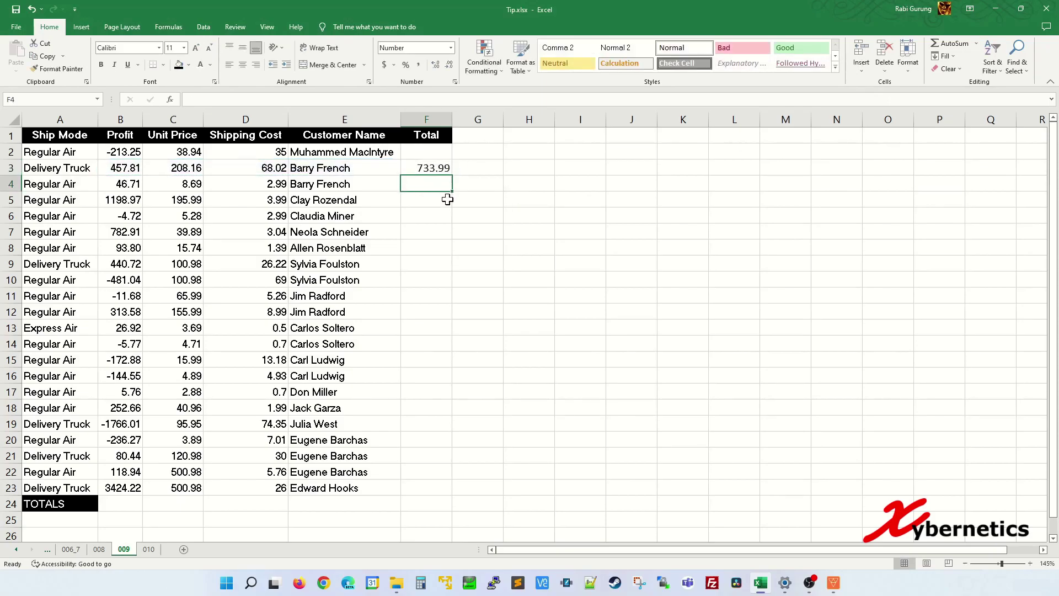
click(437, 165)
key(Delete)
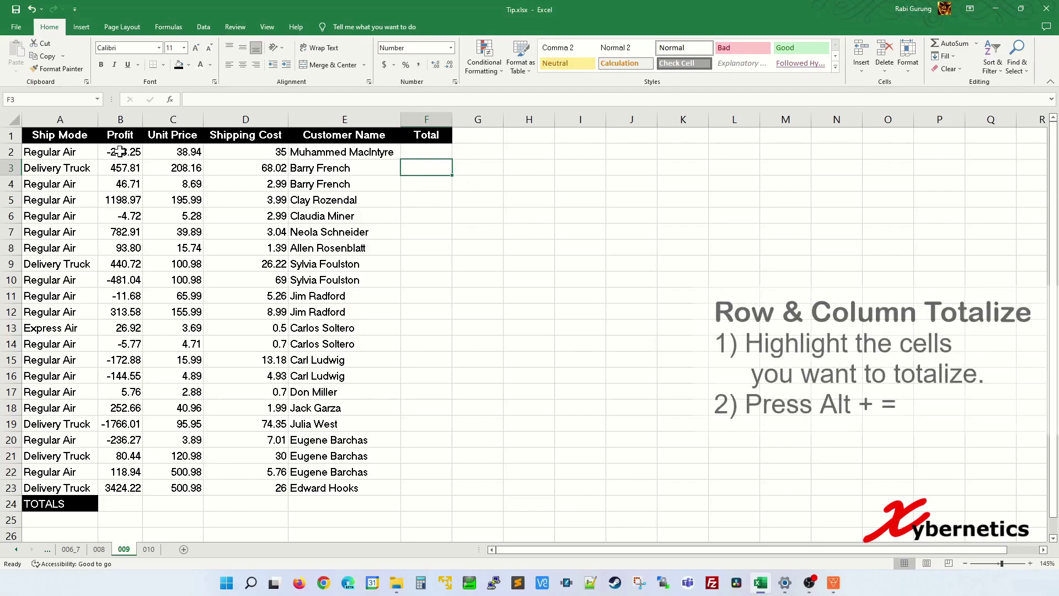
Try Alt+= on the numbers plus Total column, then undo the row sums
drag(125, 154, 415, 483)
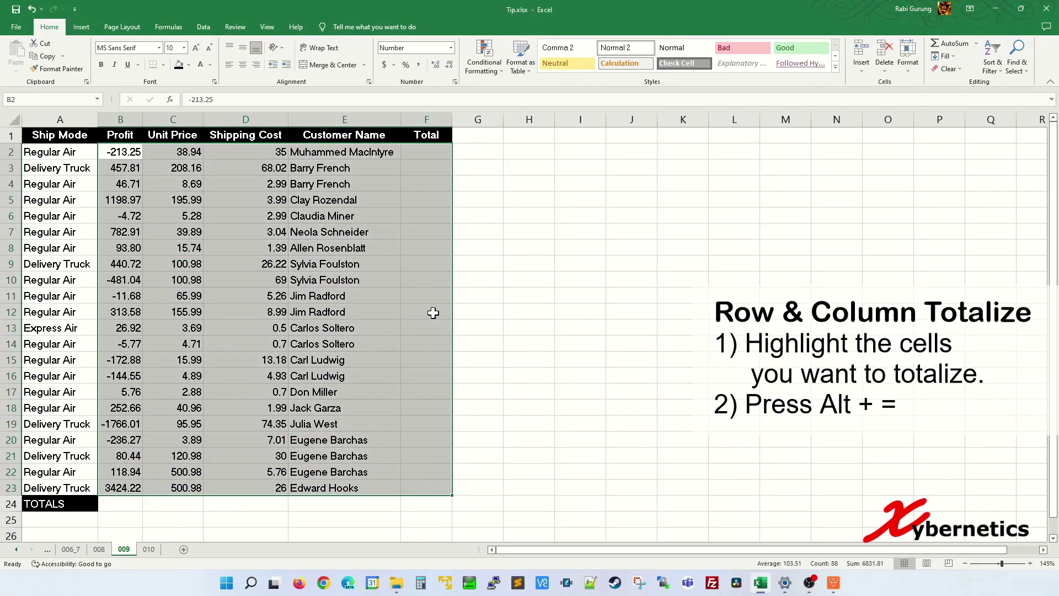
key(alt+equal)
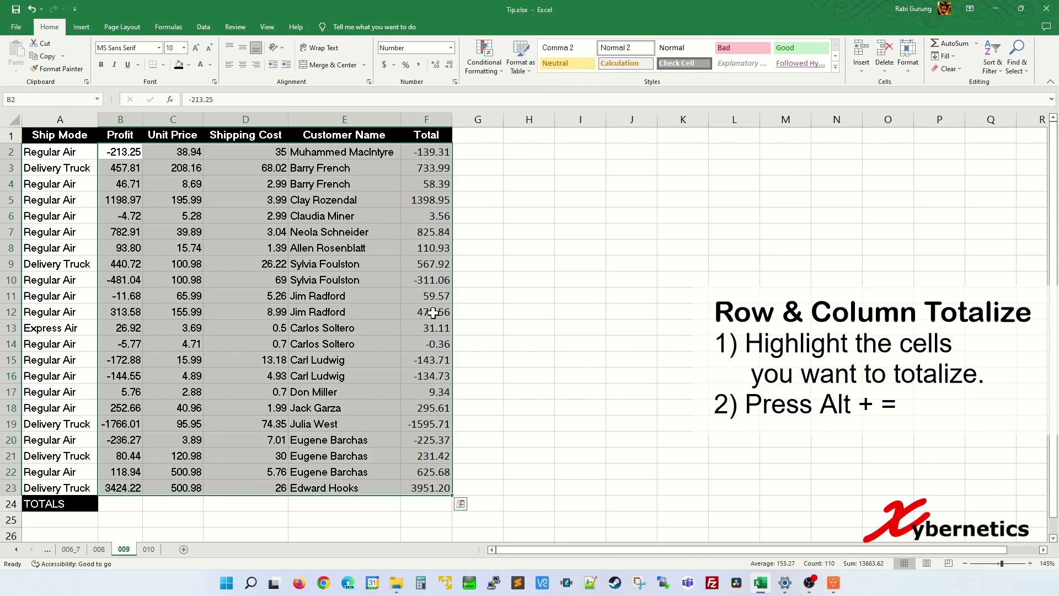
click(431, 154)
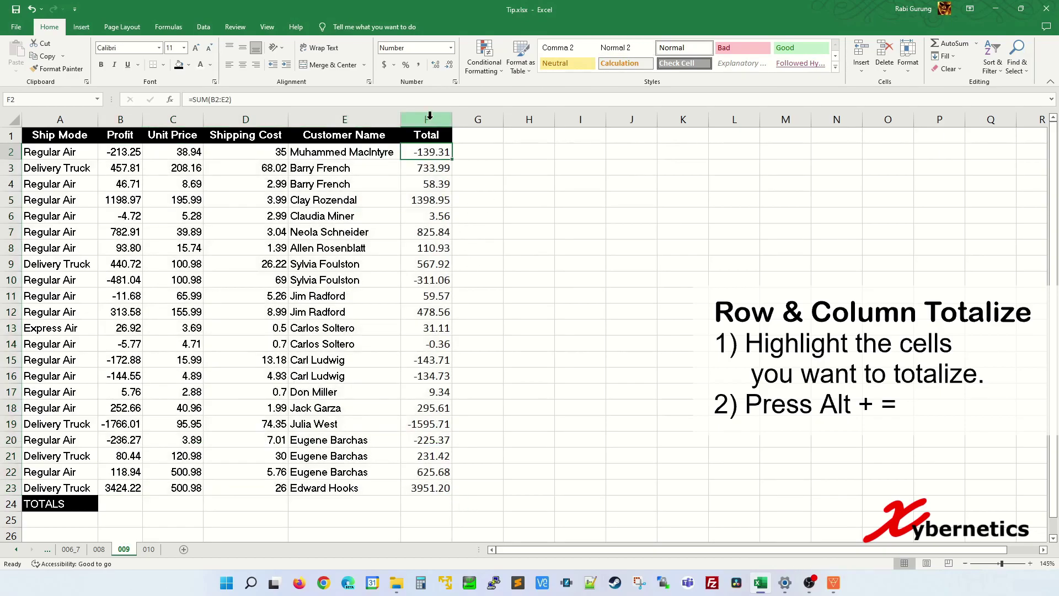
click(429, 116)
key(ctrl+z)
click(166, 177)
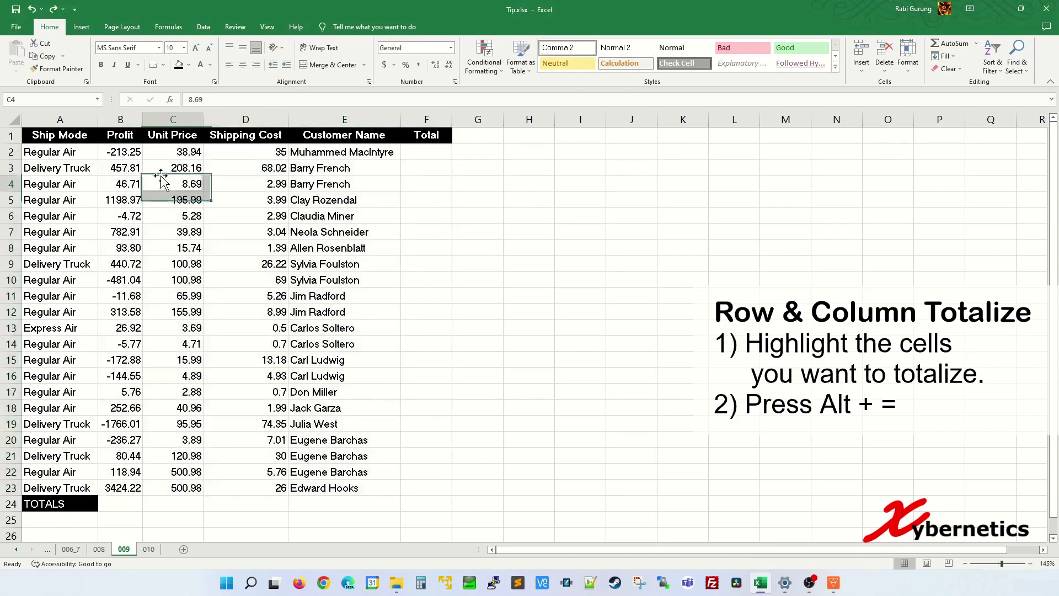
Select B2:F24 and Alt+= to sum rows and columns, grand total 6831.81 in F24
drag(114, 503, 228, 503)
click(120, 154)
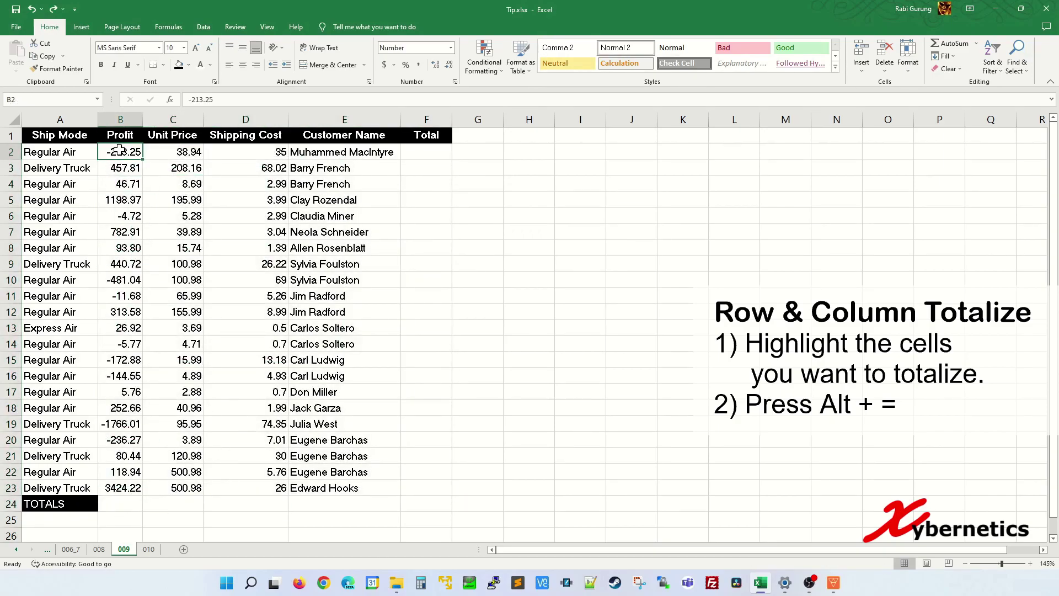
drag(120, 149, 443, 508)
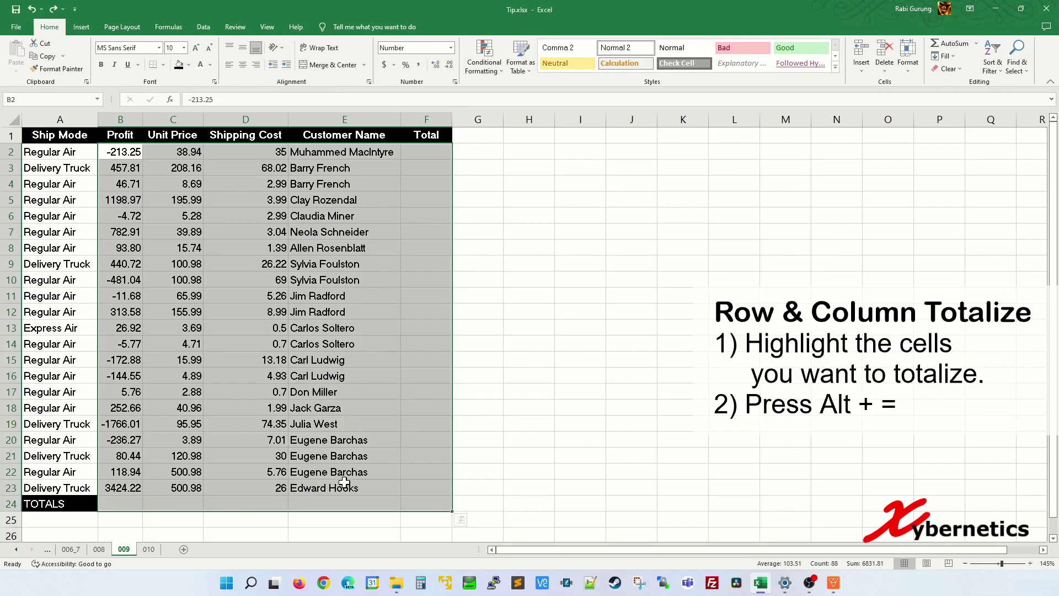
key(alt+equal)
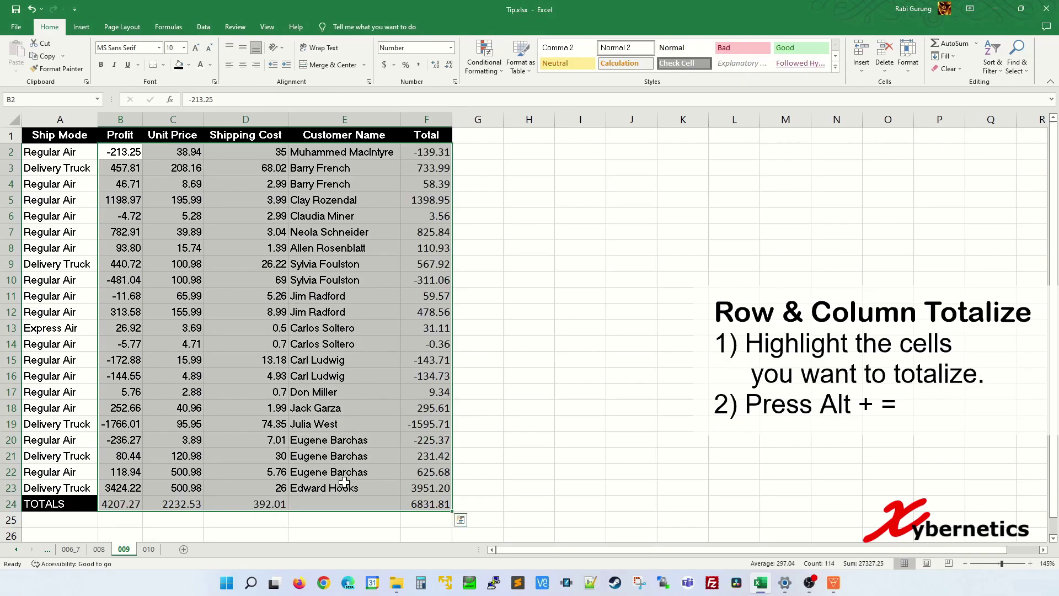
click(539, 284)
click(432, 155)
drag(432, 154, 440, 506)
click(122, 508)
drag(121, 508, 433, 504)
click(436, 505)
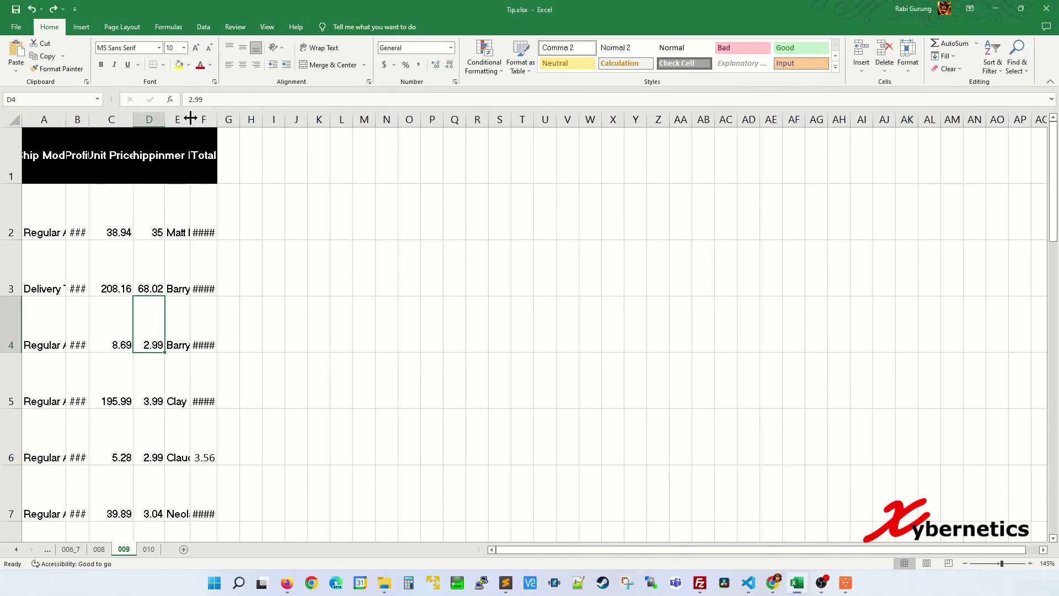
drag(190, 117, 207, 115)
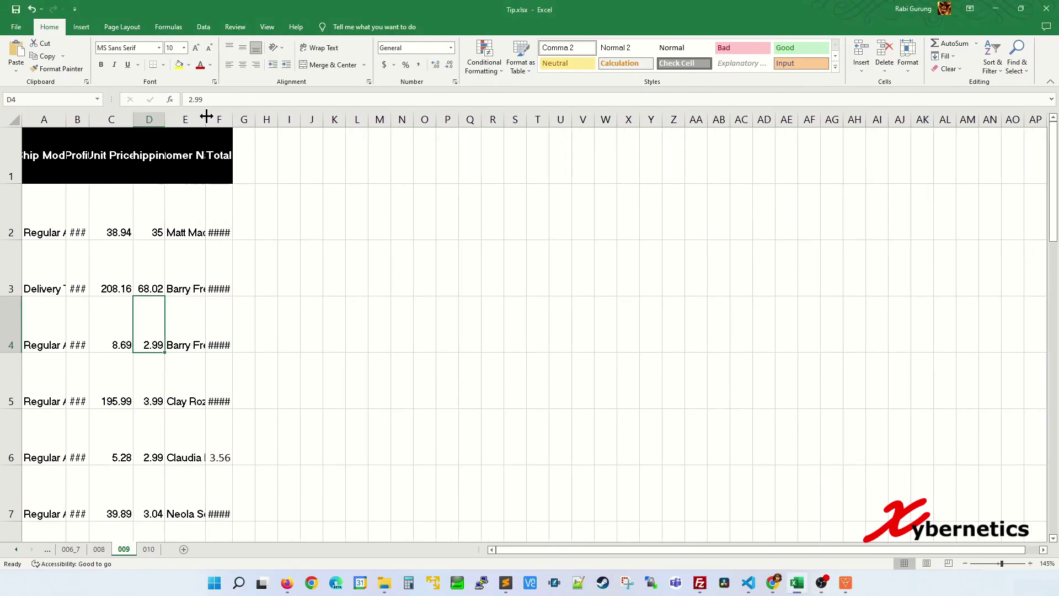
click(284, 342)
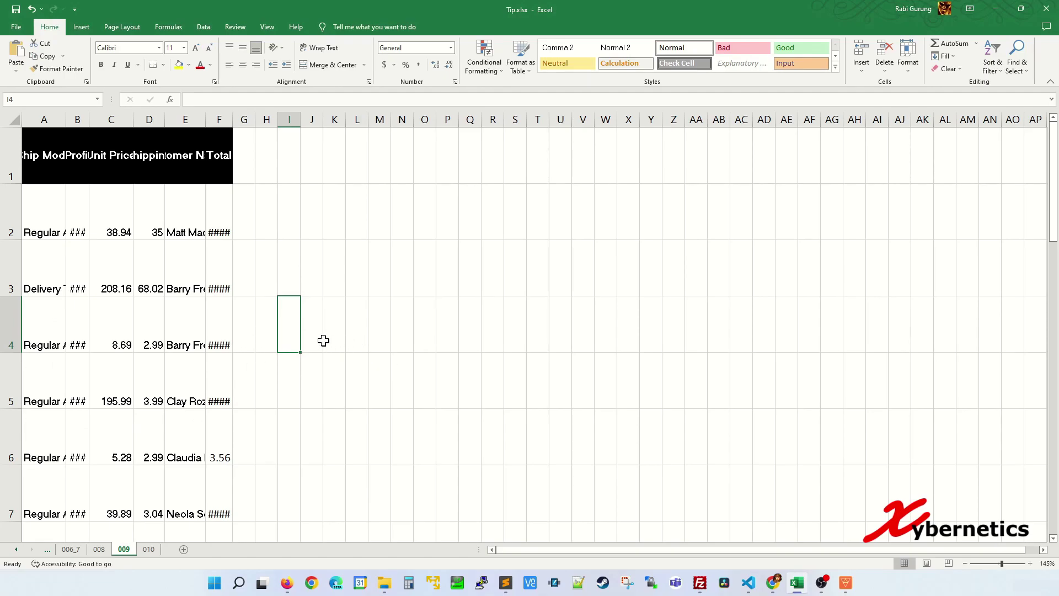
click(157, 325)
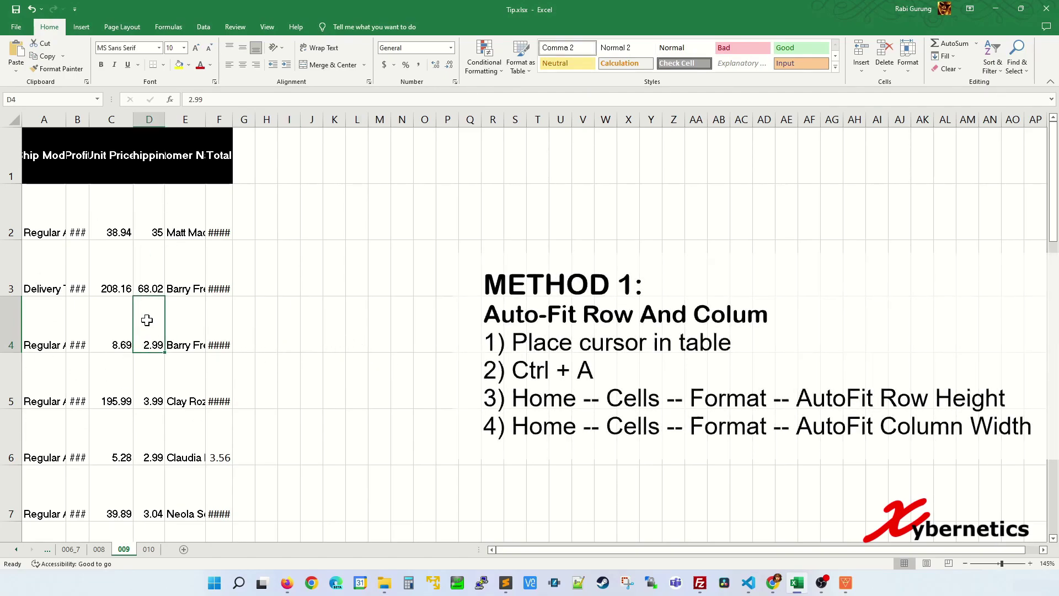
key(ctrl+a)
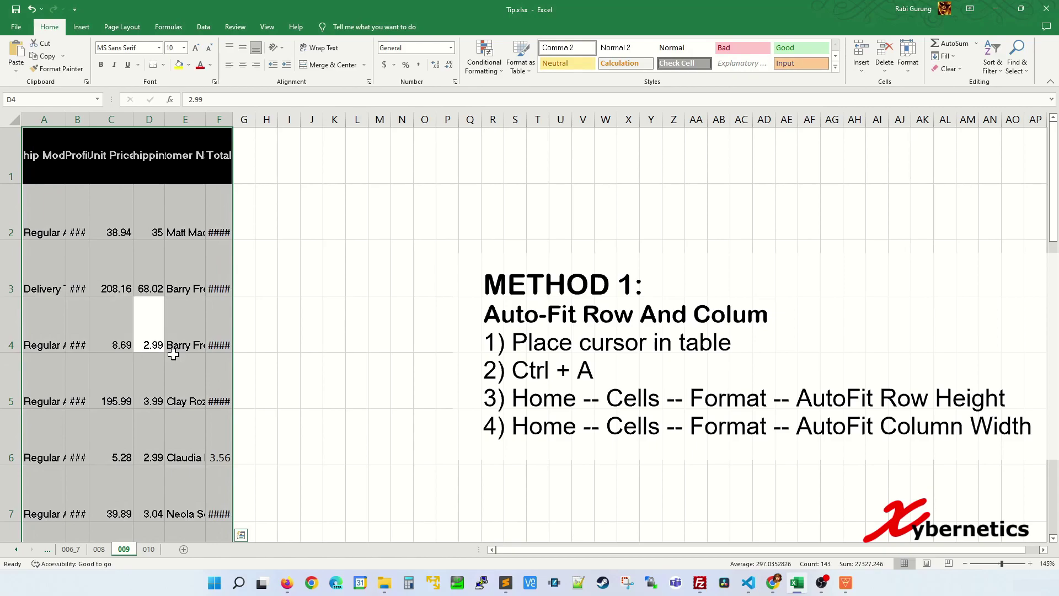
scroll(177, 337, down, 8)
scroll(182, 344, up, 8)
click(913, 68)
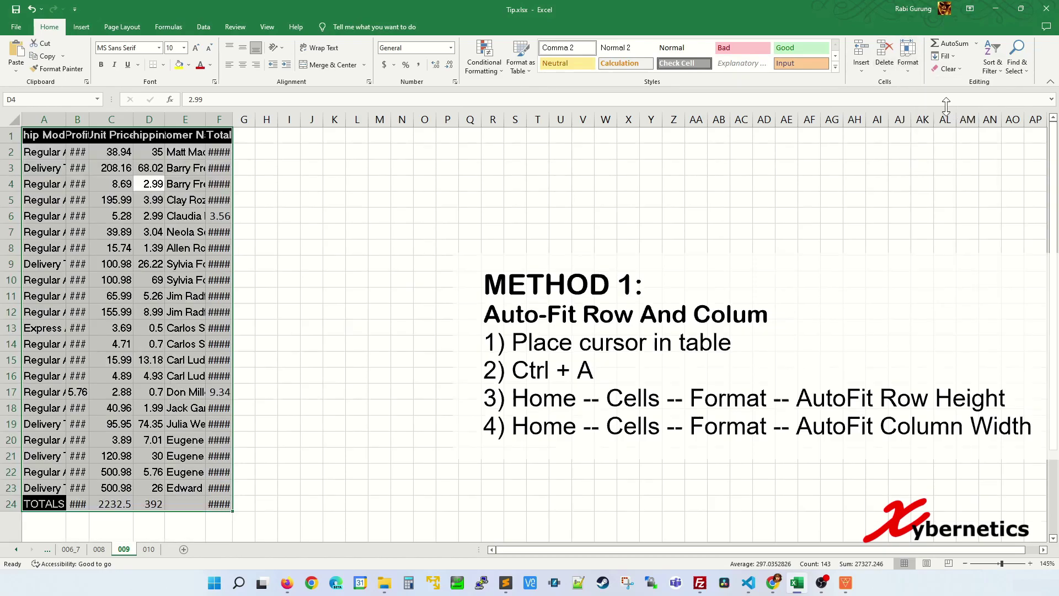
click(947, 111)
click(910, 67)
click(950, 136)
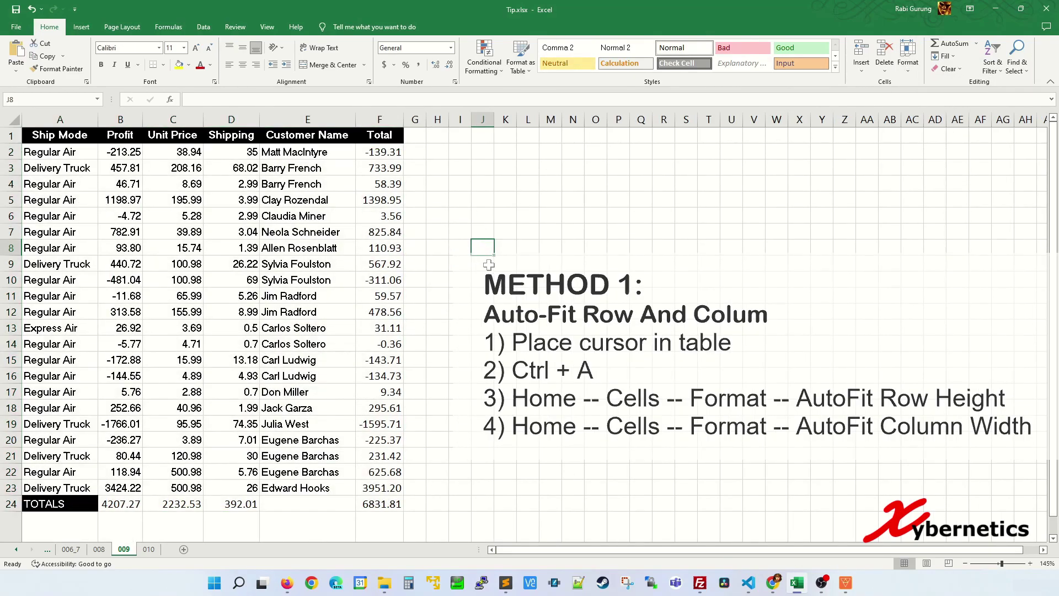
key(ctrl+z)
key(ctrl+z)
Select the whole sheet and auto-fit every column width and row height
click(360, 269)
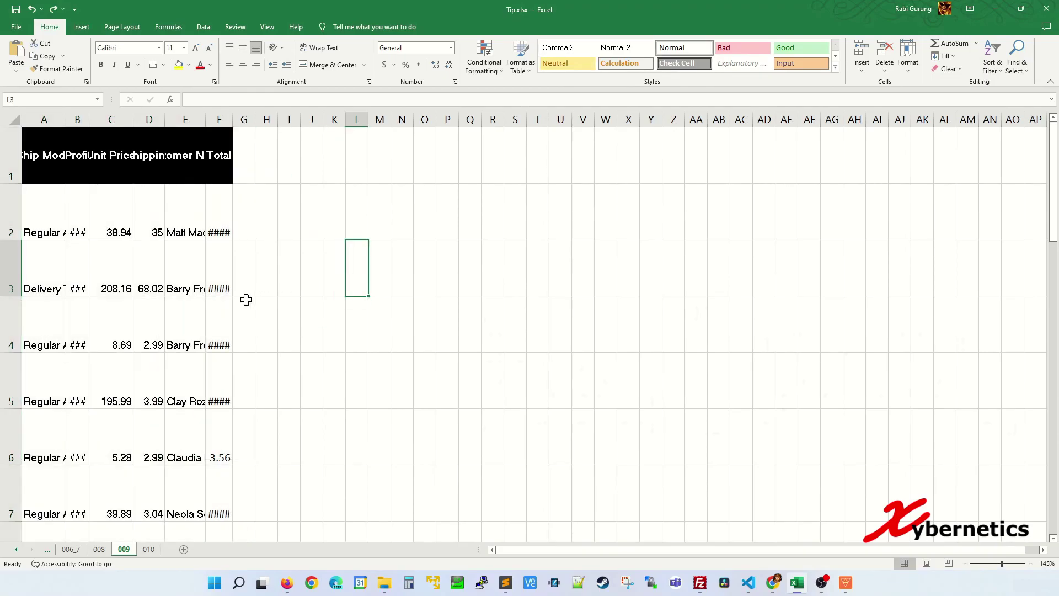
key(Right)
key(Right)
key(Right)
key(Right)
key(Right)
key(Right)
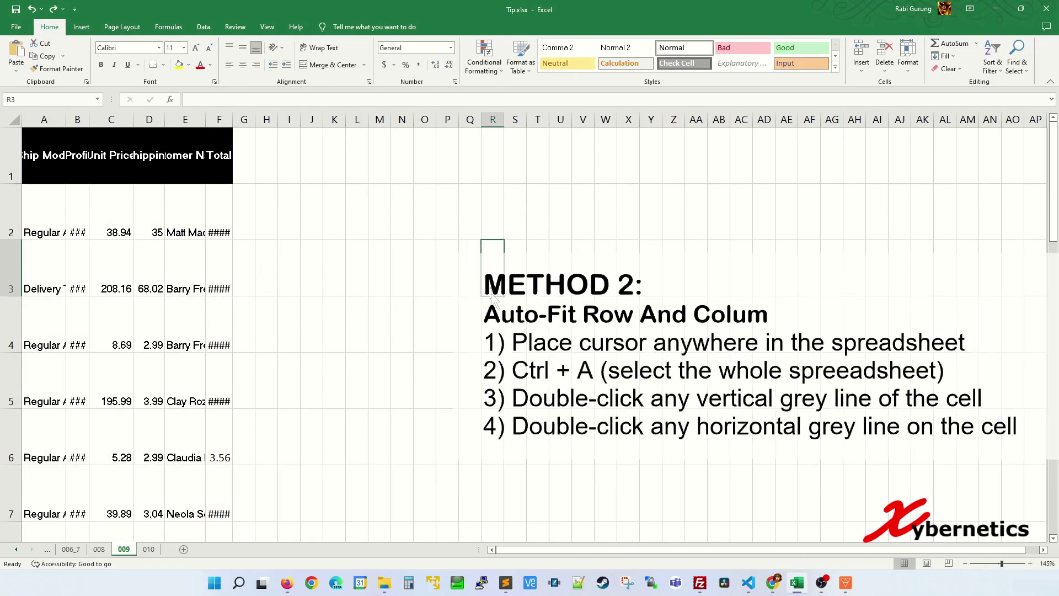
key(ctrl+a)
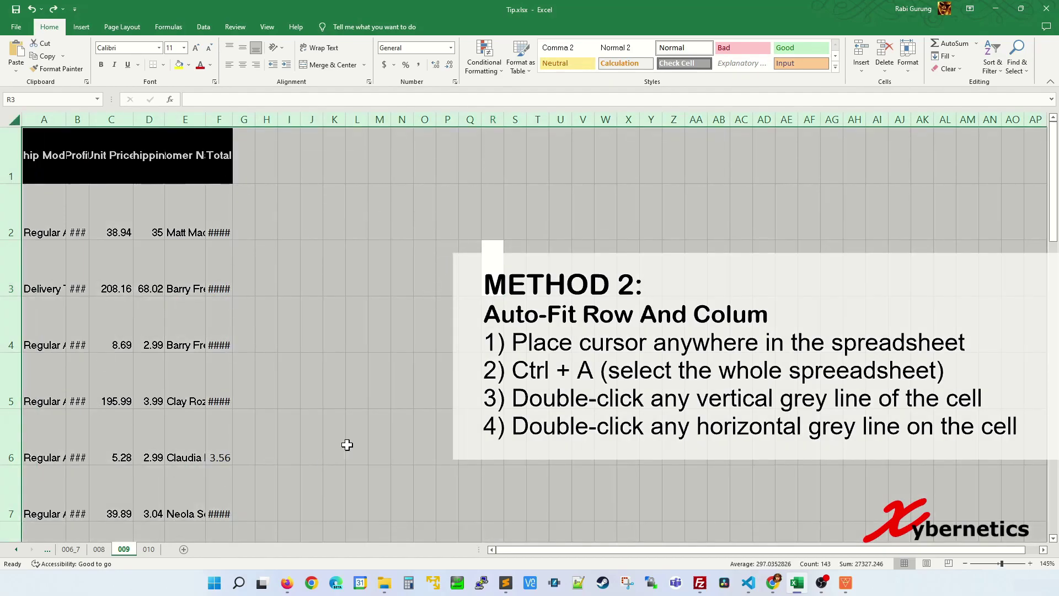
click(379, 274)
click(11, 121)
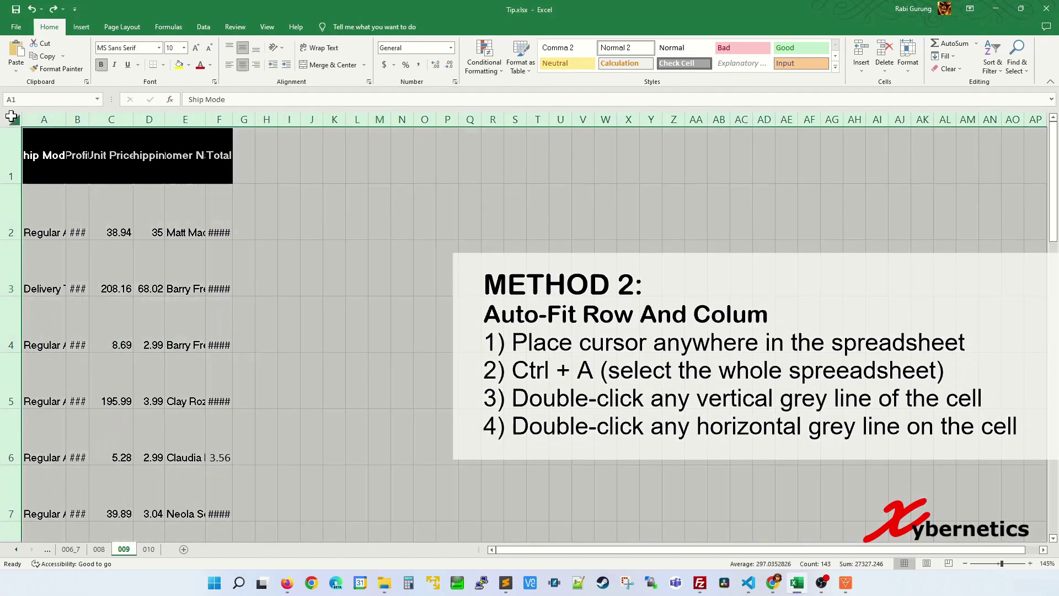
double_click(132, 119)
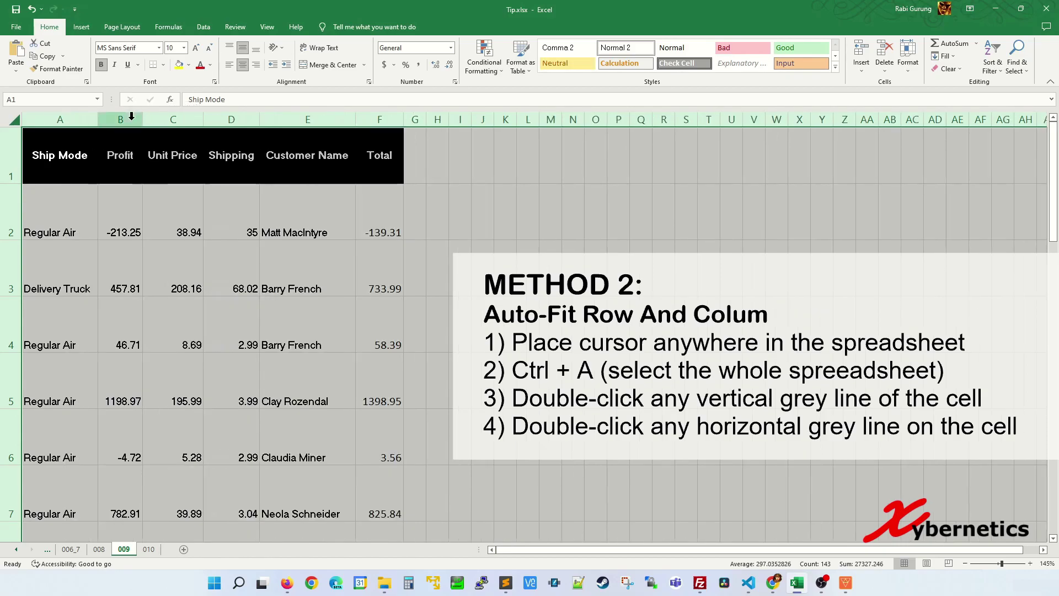
double_click(11, 240)
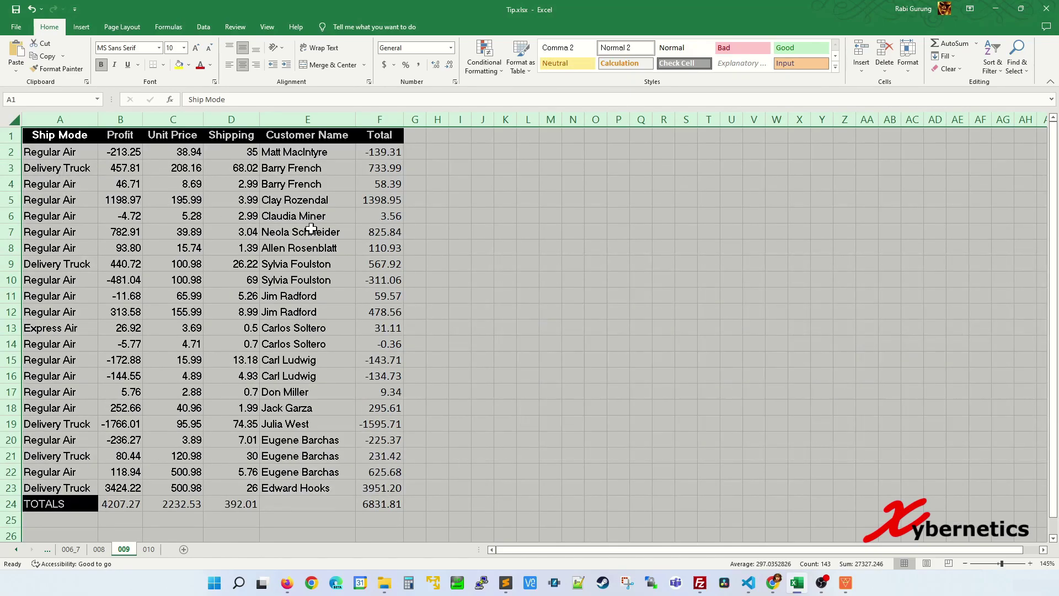